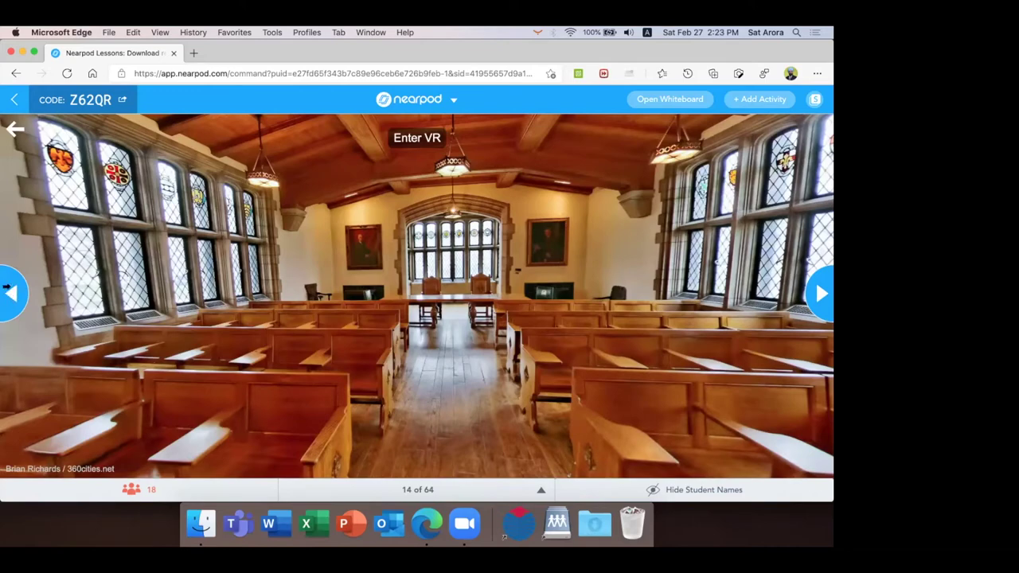
Look around the 360° view of the old classroom, finish facing the central aisle, and advance the lesson to slide 15.
{"action": "left_click_drag", "start_coordinate": [179, 377], "coordinate": [220, 431]}
{"action": "mouse_move", "coordinate": [416, 317]}
{"action": "left_mouse_down"}
{"action": "mouse_move", "coordinate": [5, 345]}
{"action": "mouse_move", "coordinate": [201, 335]}
{"action": "mouse_move", "coordinate": [382, 406]}
{"action": "mouse_move", "coordinate": [376, 422]}
{"action": "mouse_move", "coordinate": [386, 317]}
{"action": "mouse_move", "coordinate": [323, 271]}
{"action": "mouse_move", "coordinate": [497, 272]}
{"action": "mouse_move", "coordinate": [823, 321]}
{"action": "left_mouse_up"}
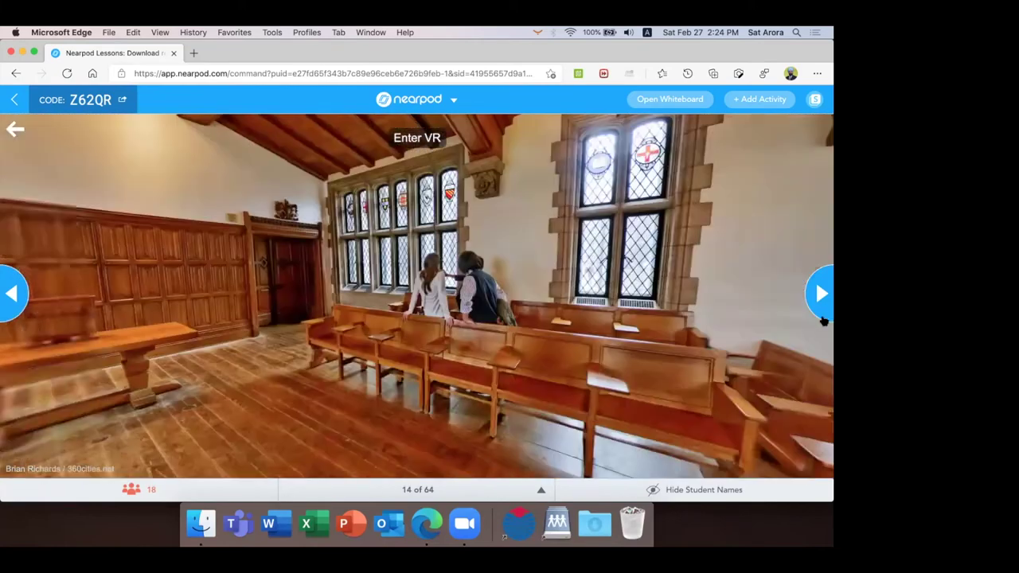
{"action": "left_click_drag", "start_coordinate": [733, 335], "coordinate": [450, 310]}
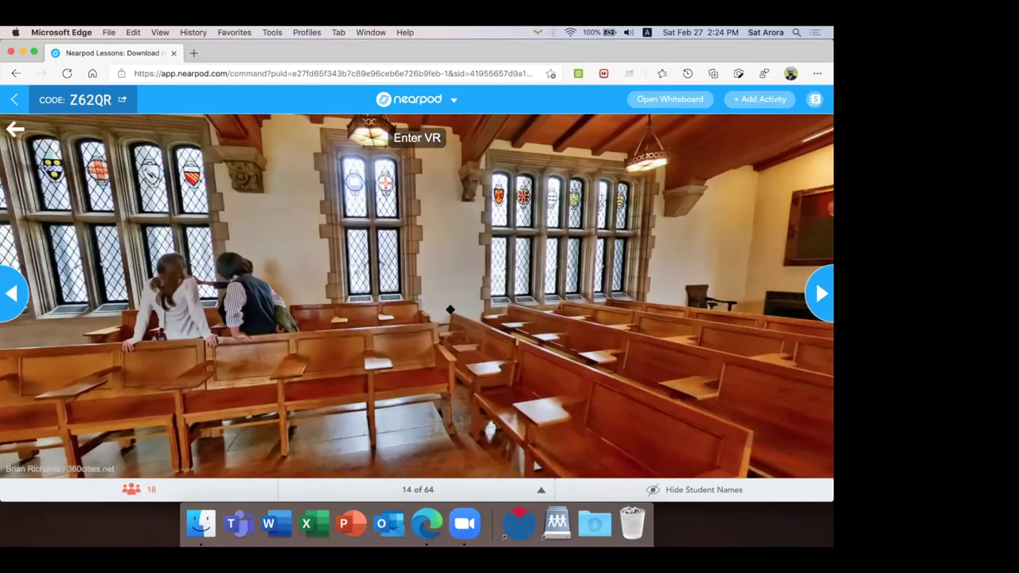
{"action": "left_click_drag", "start_coordinate": [471, 399], "coordinate": [250, 266]}
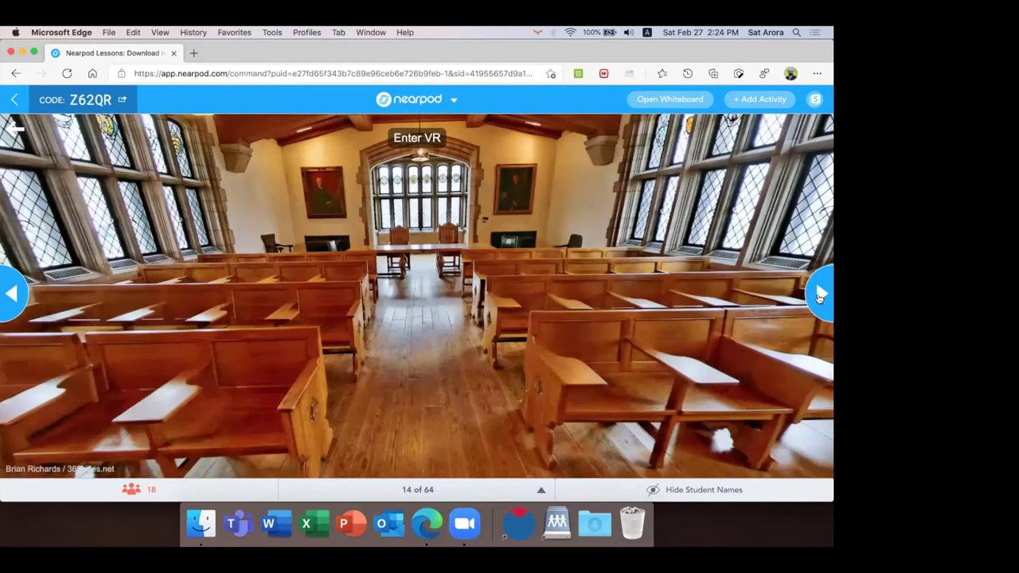
{"action": "left_click", "coordinate": [820, 297]}
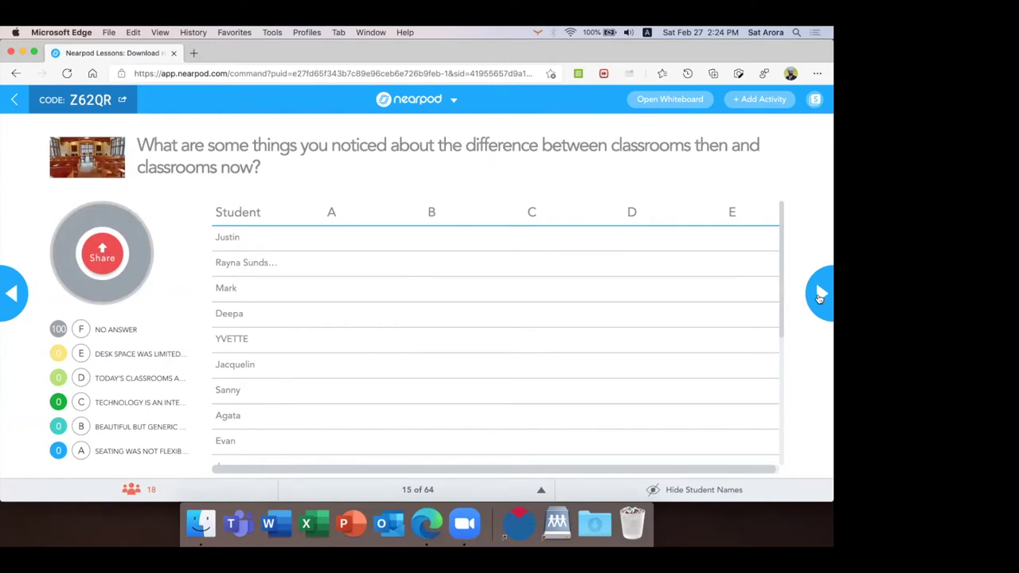
Close the notes pane in the student window and try to reload the lesson page.
{"action": "left_click", "coordinate": [819, 297]}
{"action": "left_click", "coordinate": [821, 133]}
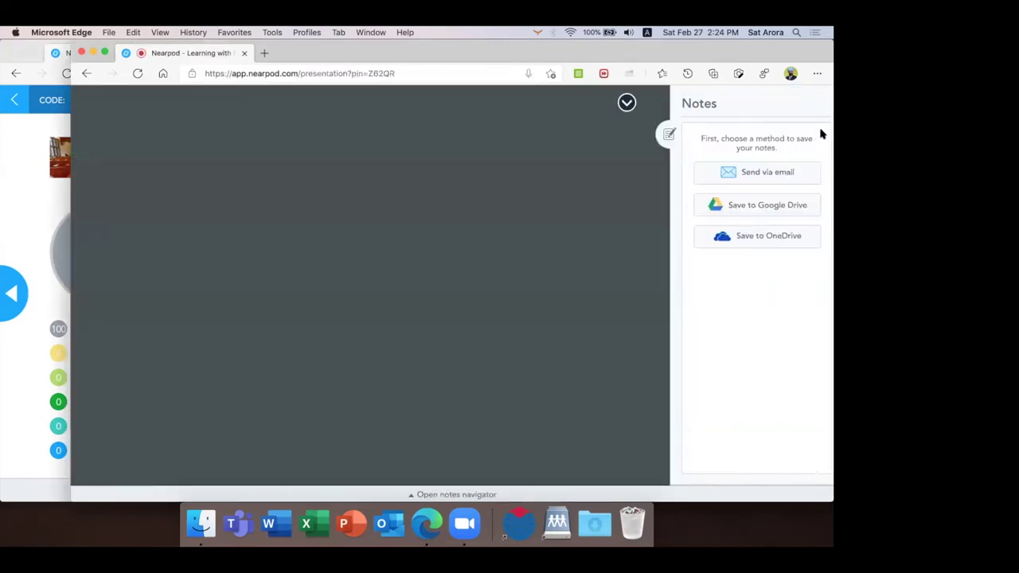
{"action": "left_click", "coordinate": [660, 135]}
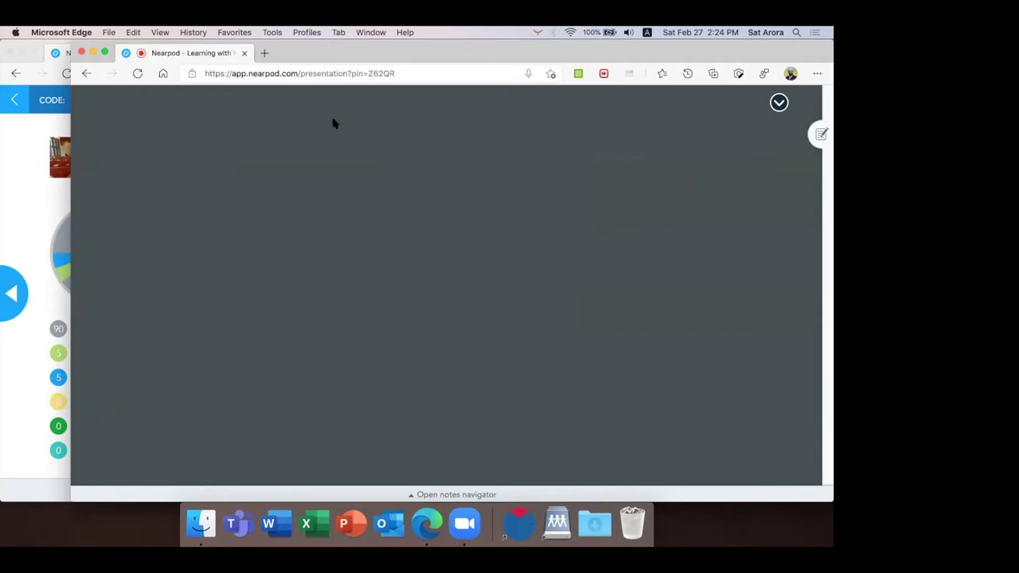
{"action": "key", "text": "super+r"}
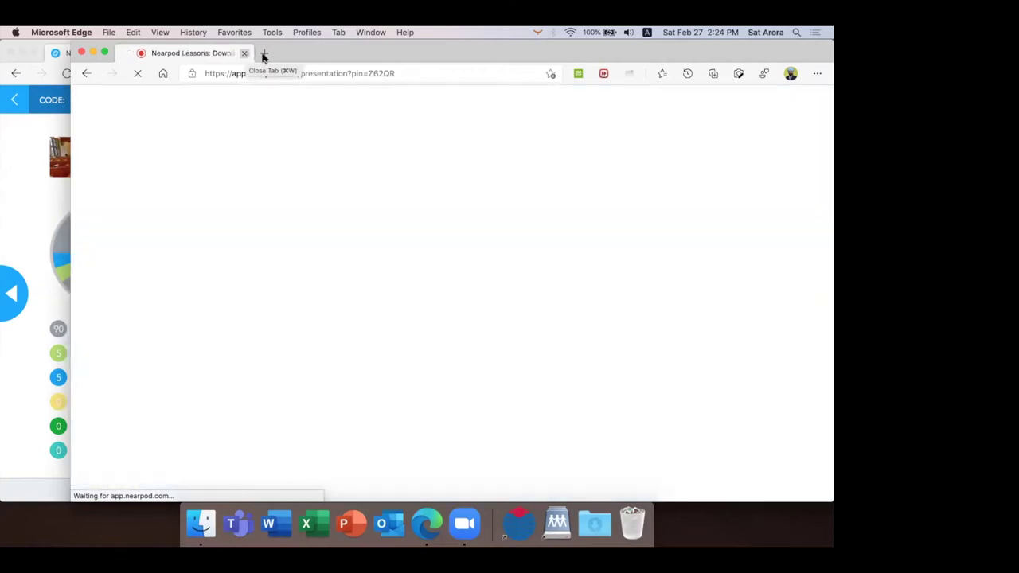
Replace the student lesson tab with a new one and load join.nearpod.com in it.
{"action": "left_click", "coordinate": [264, 54]}
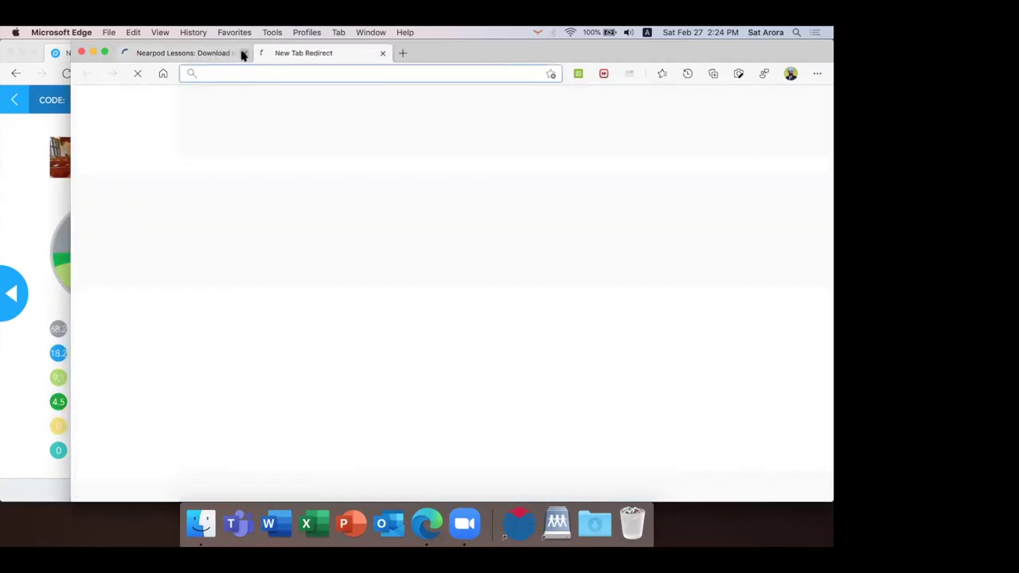
{"action": "left_click", "coordinate": [243, 54]}
{"action": "left_click", "coordinate": [230, 74]}
{"action": "type", "text": "join.nearpod.com"}
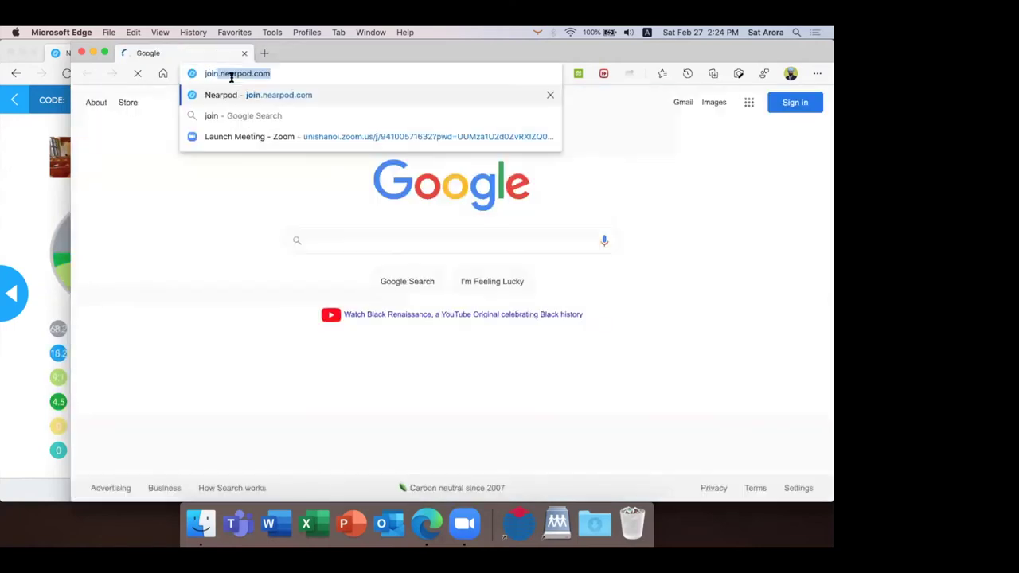
{"action": "key", "text": "Return"}
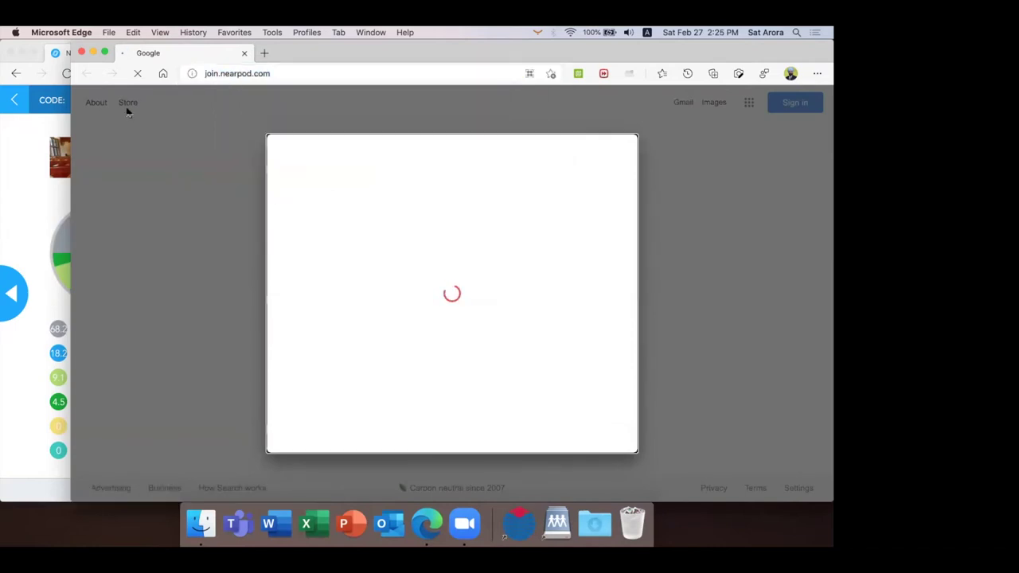
Return to the teacher window and examine each student's answers to the classroom differences question.
{"action": "left_click", "coordinate": [32, 142]}
{"action": "scroll", "coordinate": [377, 320], "scroll_direction": "down", "scroll_amount": 5}
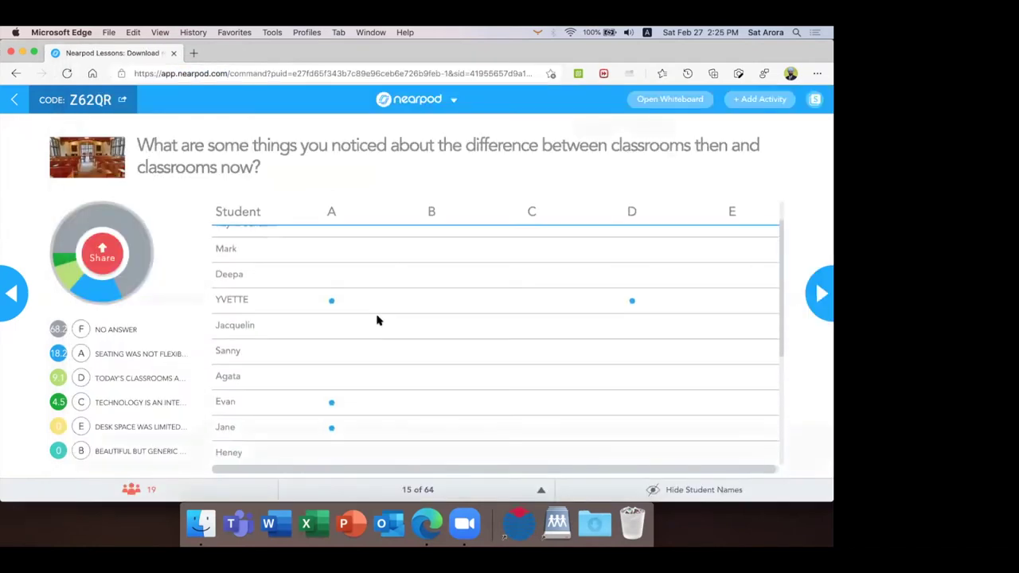
{"action": "scroll", "coordinate": [377, 321], "scroll_direction": "down", "scroll_amount": 3}
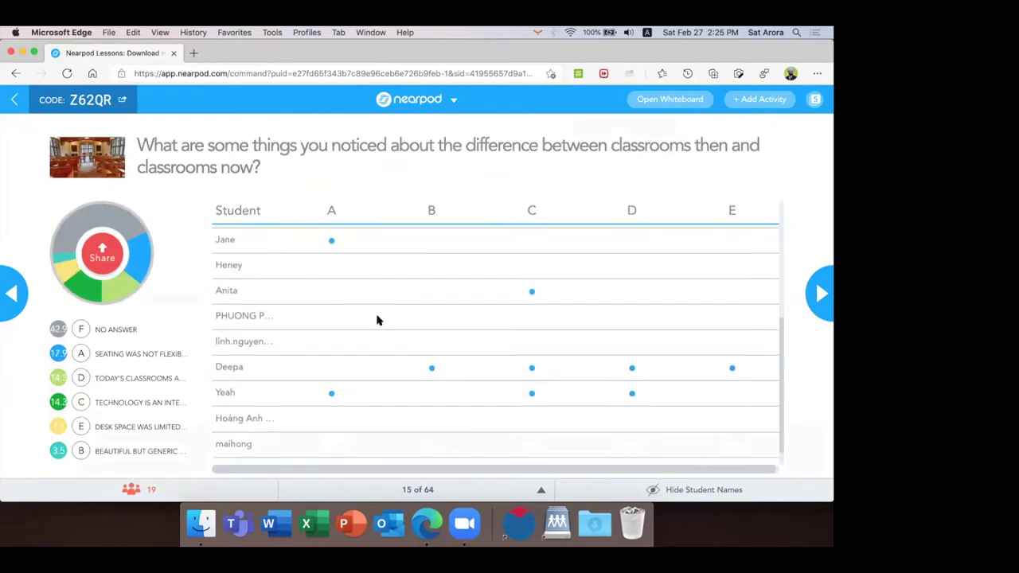
{"action": "scroll", "coordinate": [377, 320], "scroll_direction": "up", "scroll_amount": 4}
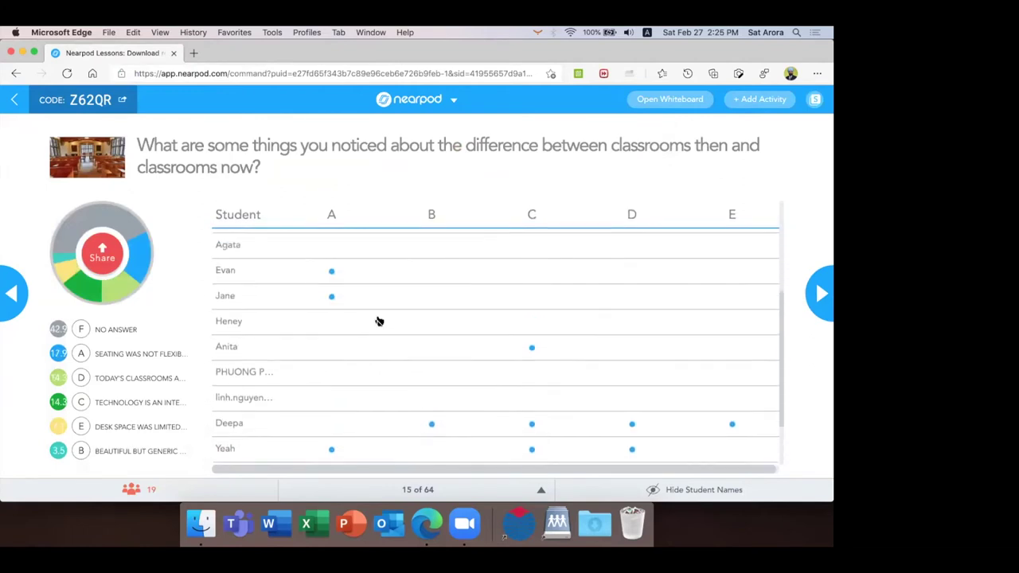
{"action": "scroll", "coordinate": [377, 320], "scroll_direction": "up", "scroll_amount": 3}
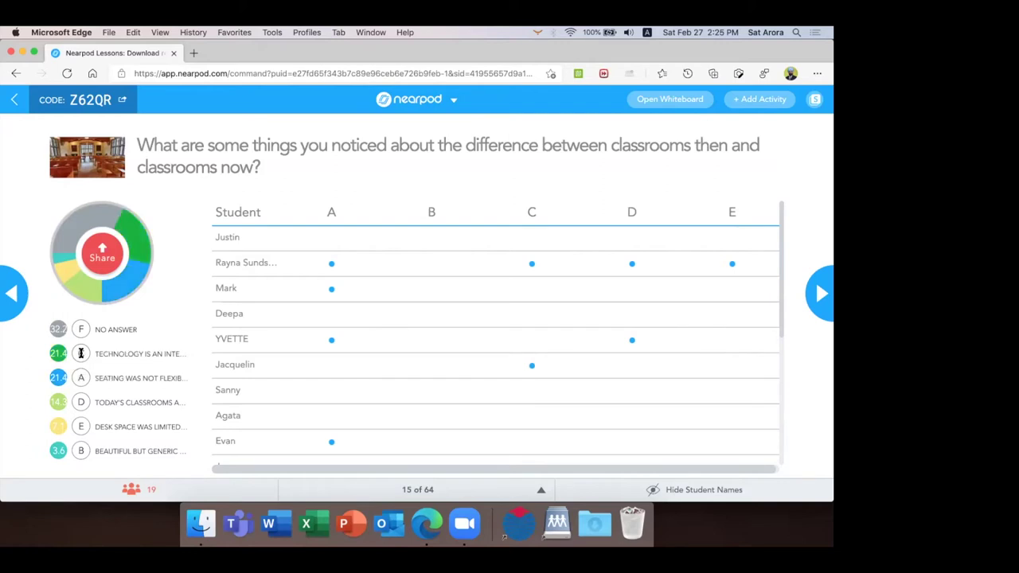
{"action": "scroll", "coordinate": [281, 370], "scroll_direction": "down", "scroll_amount": 2}
{"action": "scroll", "coordinate": [281, 370], "scroll_direction": "down", "scroll_amount": 4}
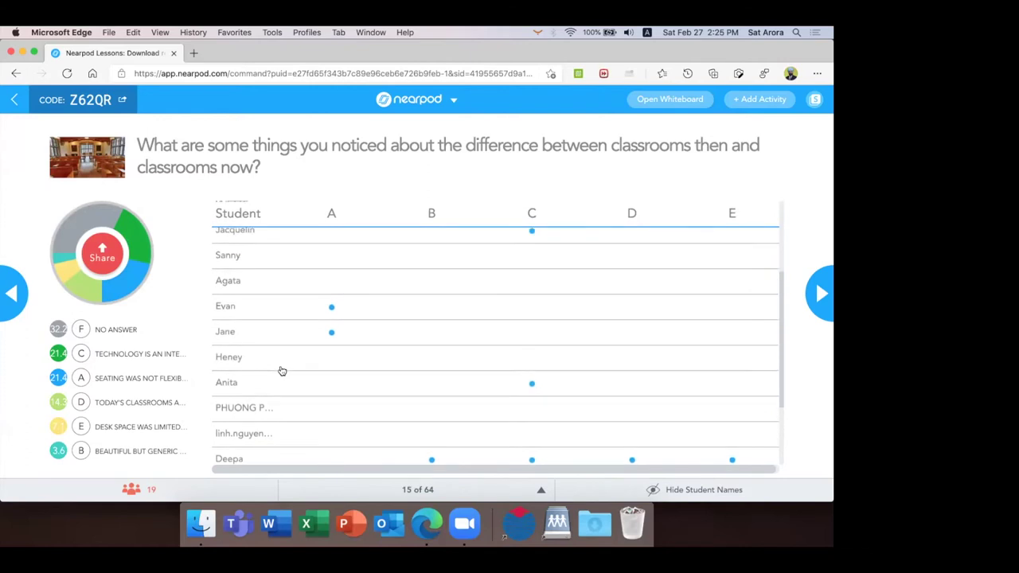
{"action": "scroll", "coordinate": [281, 370], "scroll_direction": "down", "scroll_amount": 5}
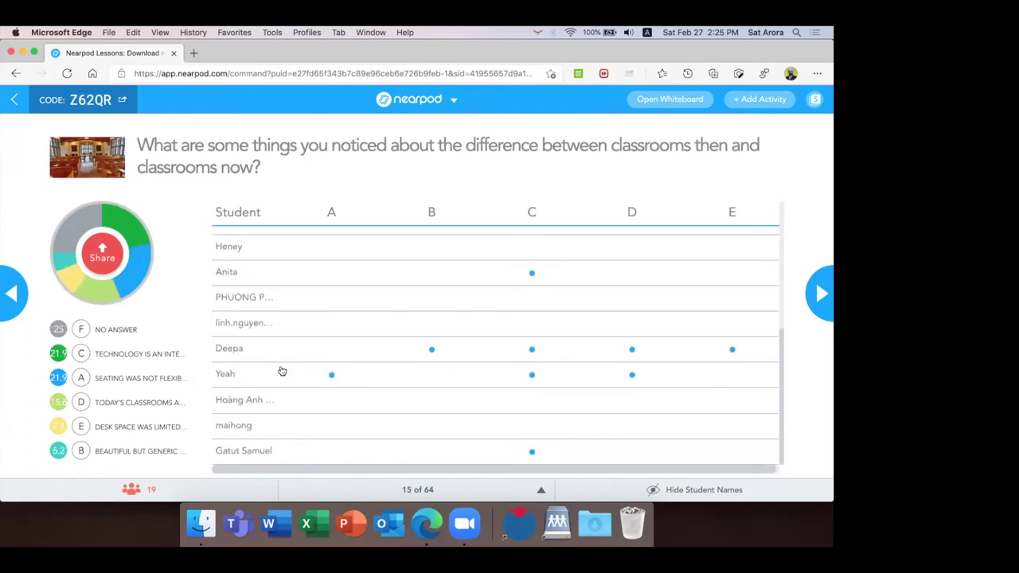
{"action": "scroll", "coordinate": [281, 371], "scroll_direction": "up", "scroll_amount": 8}
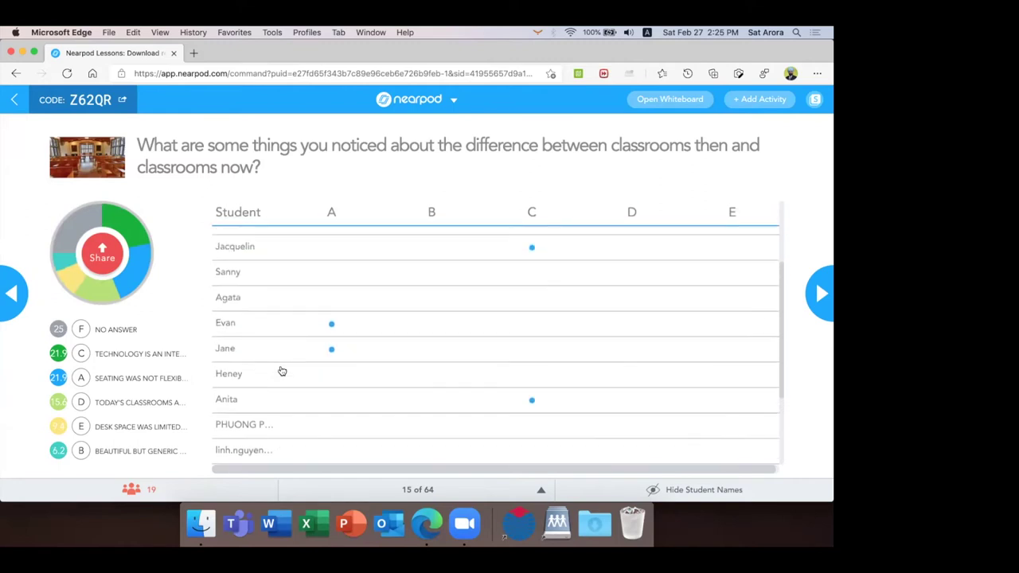
{"action": "scroll", "coordinate": [281, 370], "scroll_direction": "up", "scroll_amount": 3}
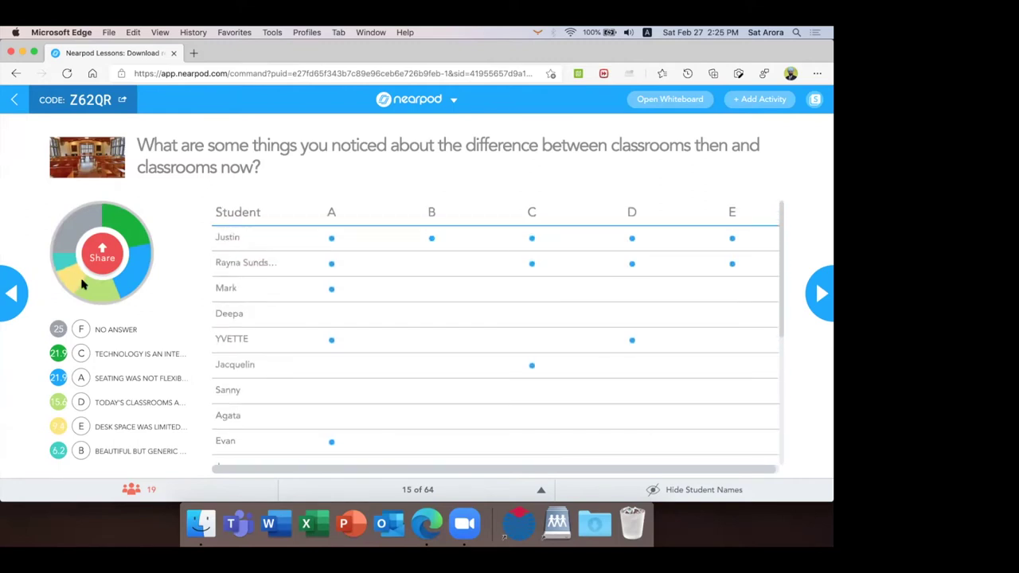
Join the session from the student window with the lesson code shown in the teacher window.
{"action": "key", "text": "super+grave"}
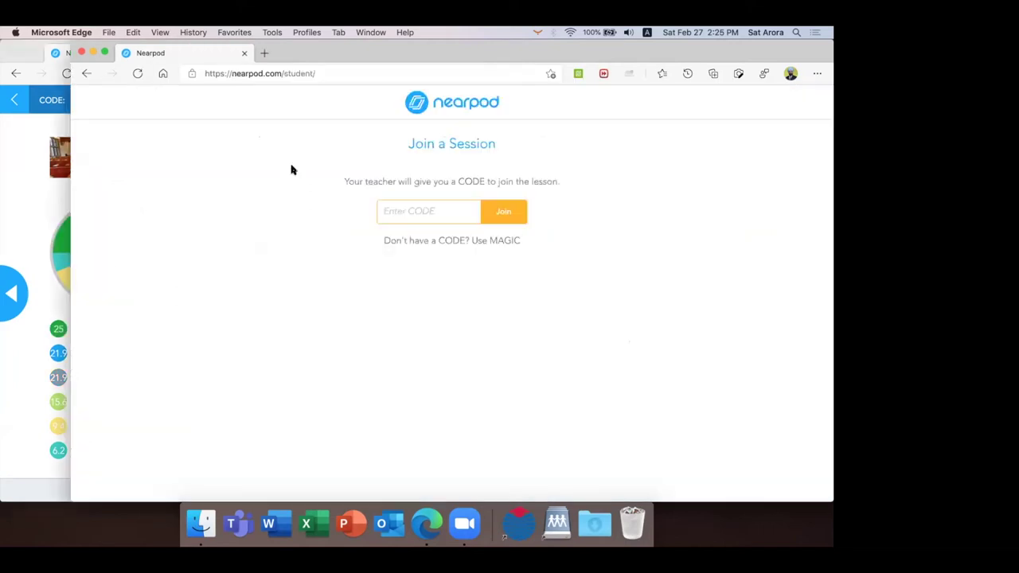
{"action": "left_click", "coordinate": [415, 213]}
{"action": "key", "text": "super+grave"}
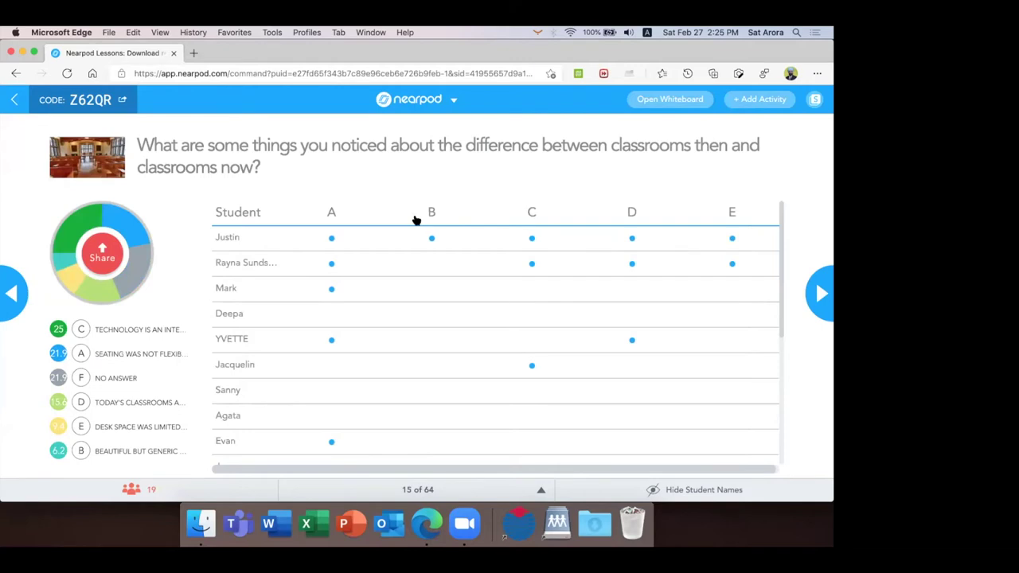
{"action": "key", "text": "super+grave"}
{"action": "type", "text": "Z"}
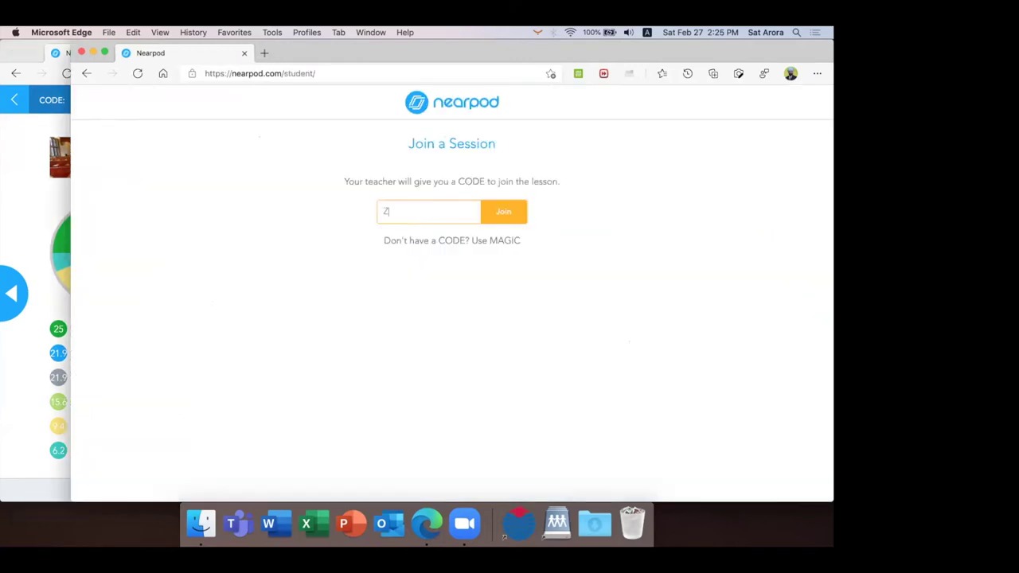
{"action": "type", "text": "62"}
{"action": "key", "text": "super+grave"}
{"action": "key", "text": "super+grave"}
{"action": "type", "text": "QR"}
{"action": "key", "text": "Return"}
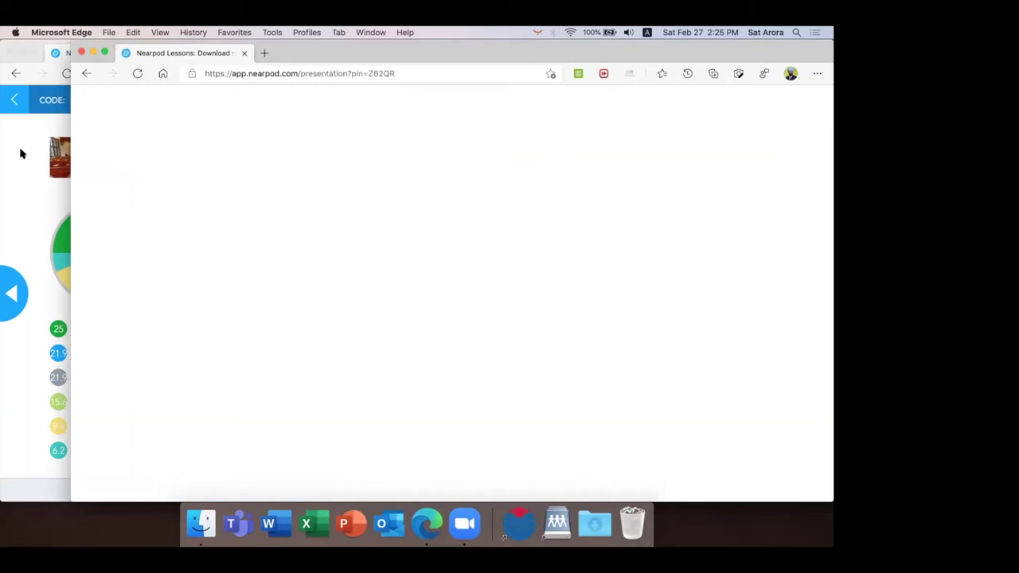
Review the answer table in the teacher window and examine the list of students in the session.
{"action": "key", "text": "super+w"}
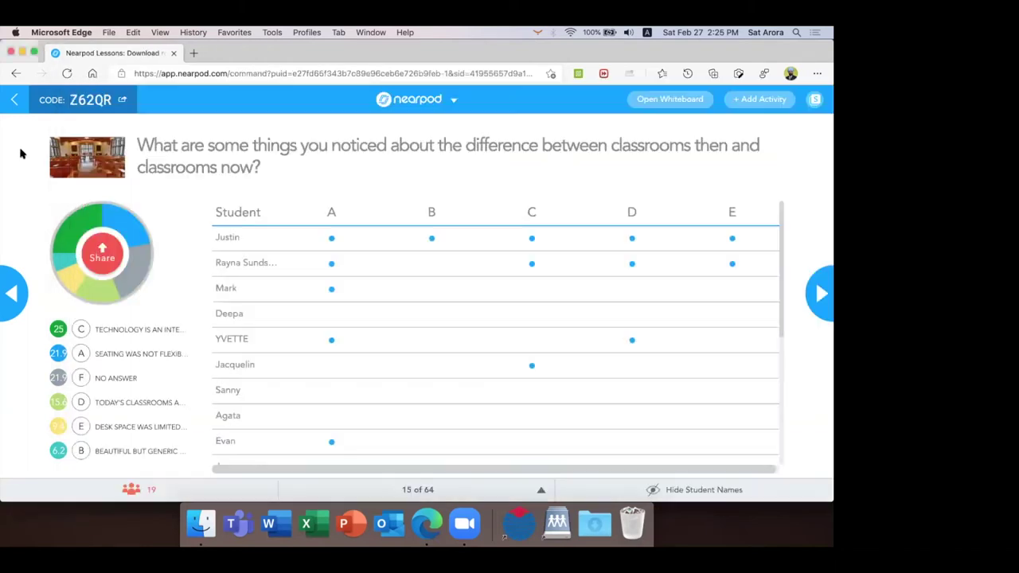
{"action": "scroll", "coordinate": [451, 235], "scroll_direction": "down", "scroll_amount": 10}
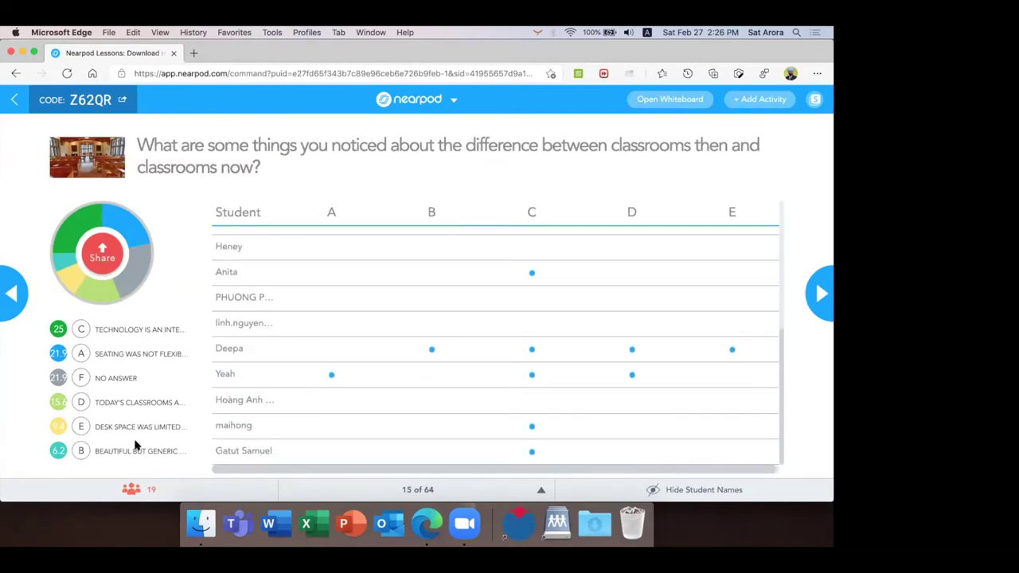
{"action": "left_click", "coordinate": [135, 491]}
{"action": "scroll", "coordinate": [458, 271], "scroll_direction": "down", "scroll_amount": 10}
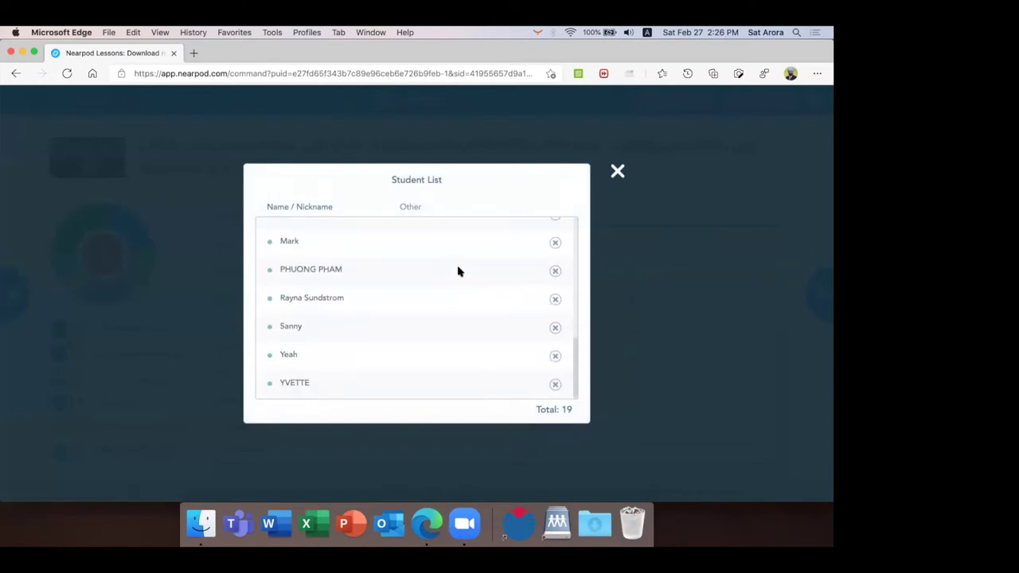
{"action": "scroll", "coordinate": [458, 271], "scroll_direction": "up", "scroll_amount": 10}
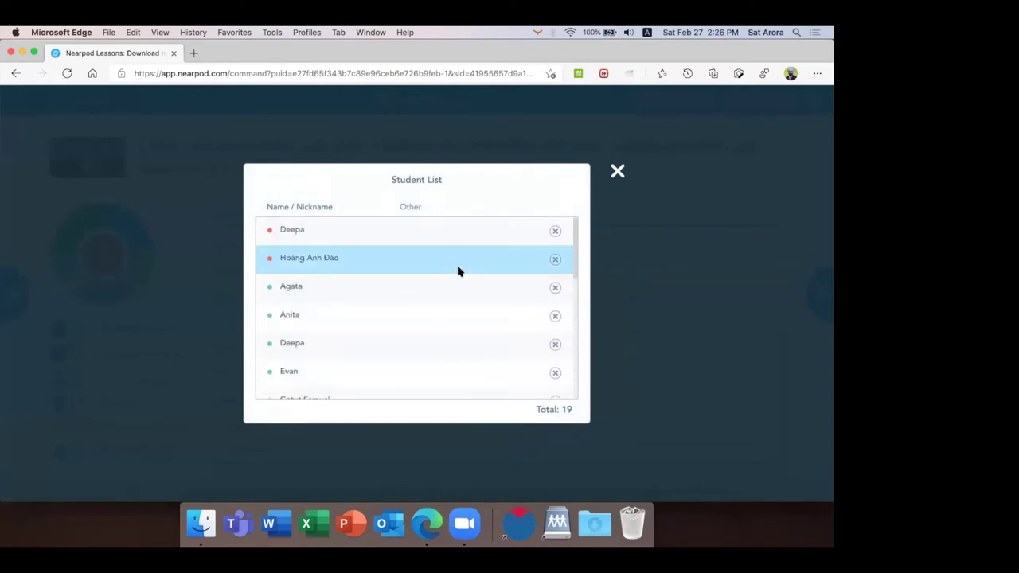
{"action": "scroll", "coordinate": [458, 272], "scroll_direction": "down", "scroll_amount": 6}
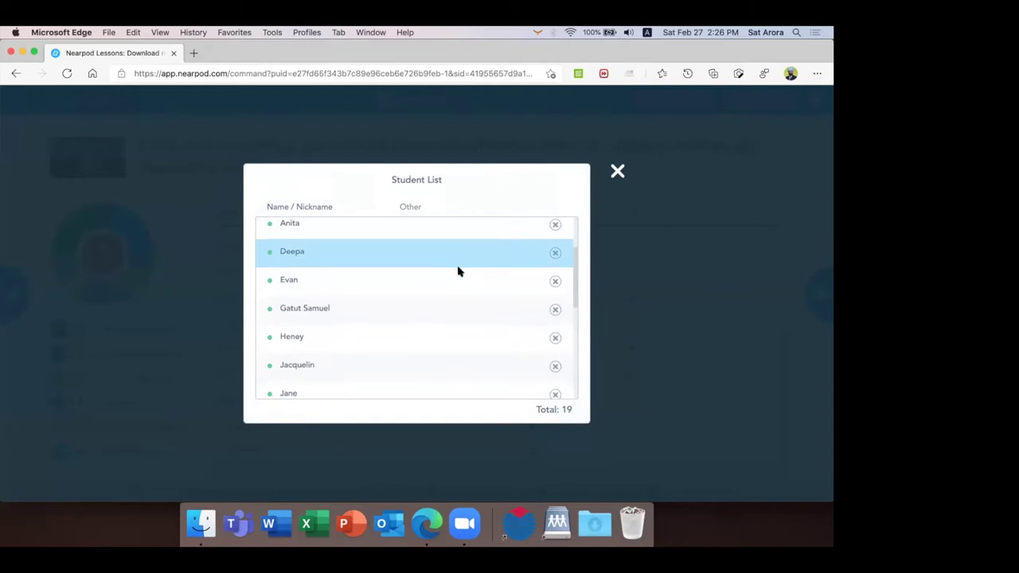
{"action": "scroll", "coordinate": [458, 271], "scroll_direction": "up", "scroll_amount": 6}
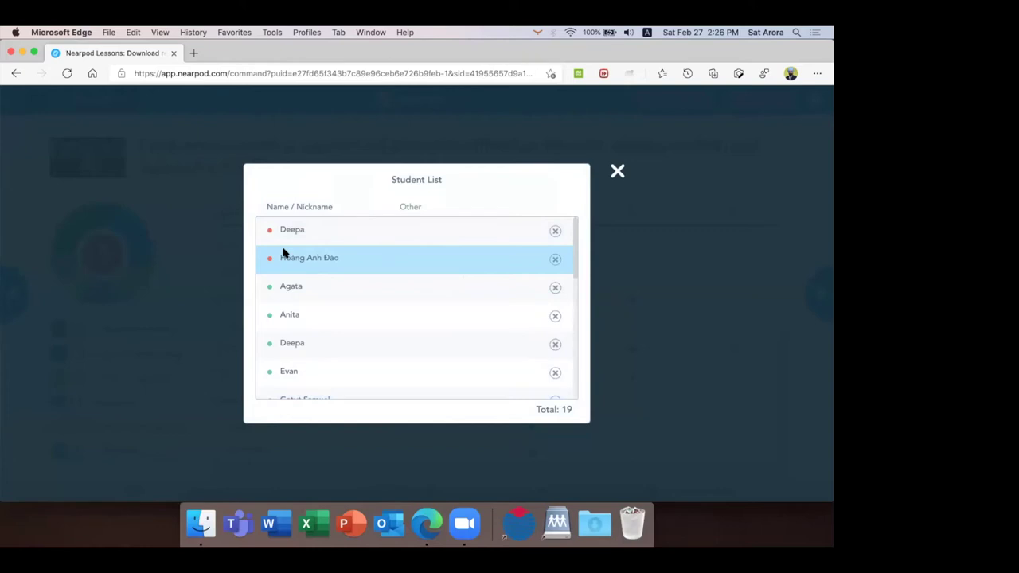
{"action": "scroll", "coordinate": [280, 293], "scroll_direction": "down", "scroll_amount": 2}
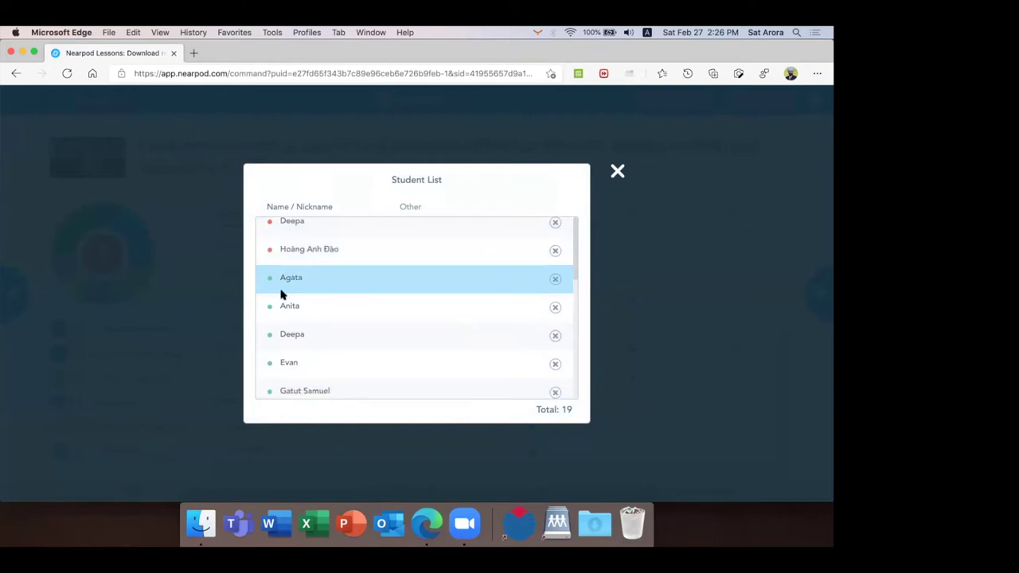
{"action": "scroll", "coordinate": [280, 293], "scroll_direction": "down", "scroll_amount": 1}
{"action": "scroll", "coordinate": [280, 293], "scroll_direction": "up", "scroll_amount": 3}
{"action": "scroll", "coordinate": [280, 293], "scroll_direction": "down", "scroll_amount": 3}
{"action": "scroll", "coordinate": [280, 294], "scroll_direction": "down", "scroll_amount": 5}
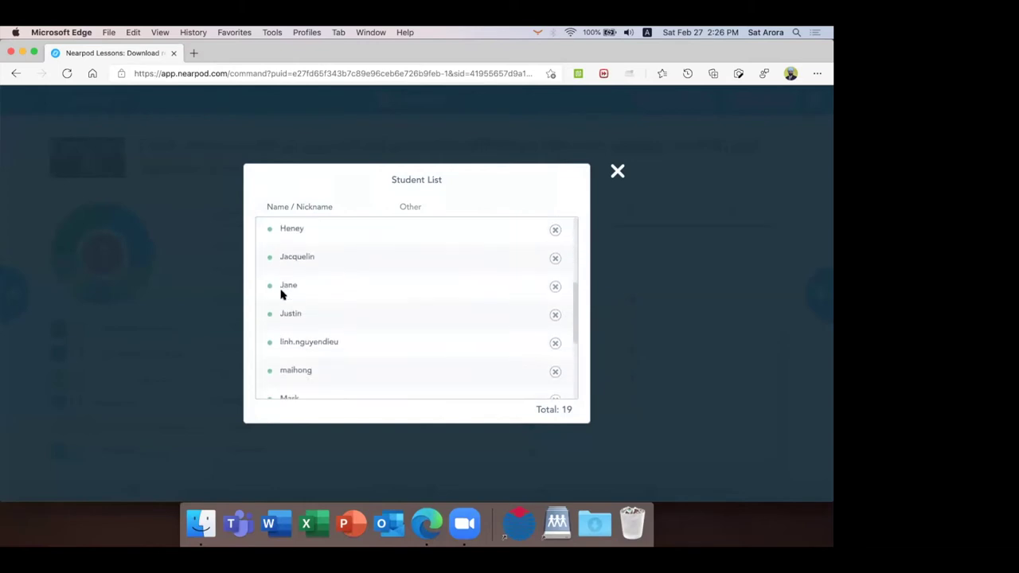
{"action": "left_click", "coordinate": [618, 171]}
{"action": "scroll", "coordinate": [402, 318], "scroll_direction": "up", "scroll_amount": 3}
{"action": "scroll", "coordinate": [401, 318], "scroll_direction": "up", "scroll_amount": 5}
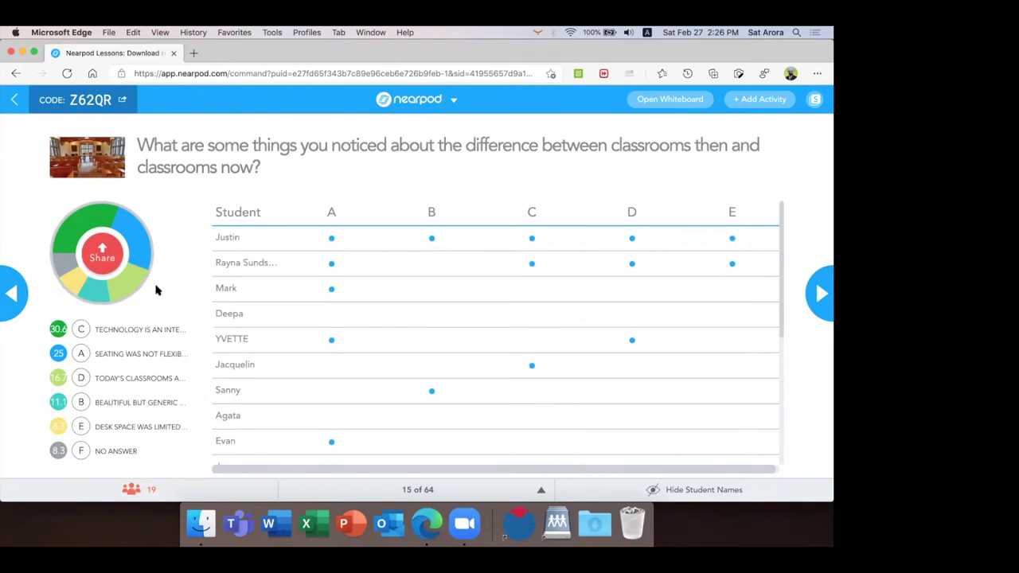
Submit answer A, "Seating was not flexible.", to the poll in the student window.
{"action": "key", "text": "super+grave"}
{"action": "left_click", "coordinate": [271, 189]}
{"action": "left_click", "coordinate": [757, 465]}
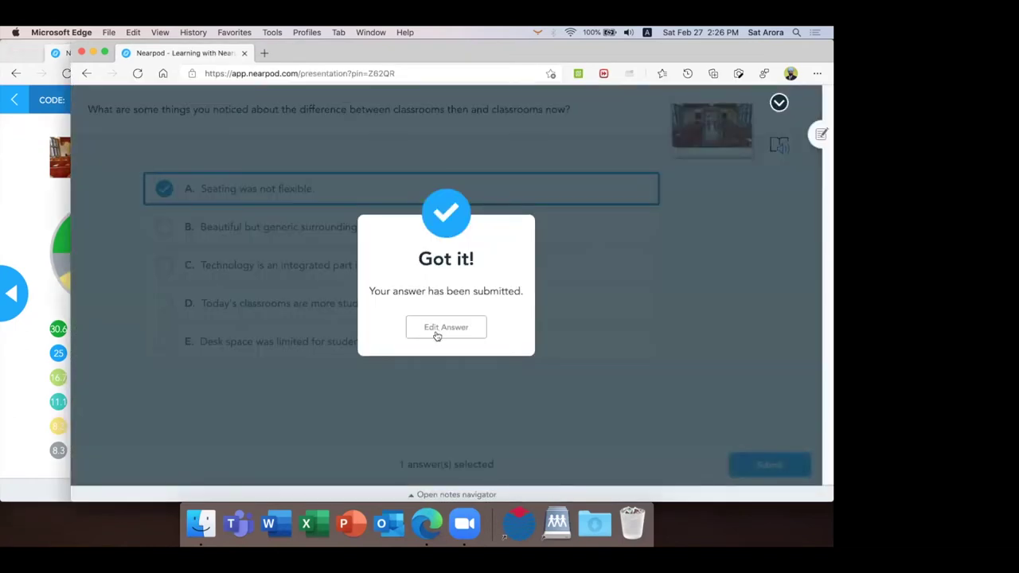
Share the poll results with the class from the teacher window and view them in the student window.
{"action": "key", "text": "super+grave"}
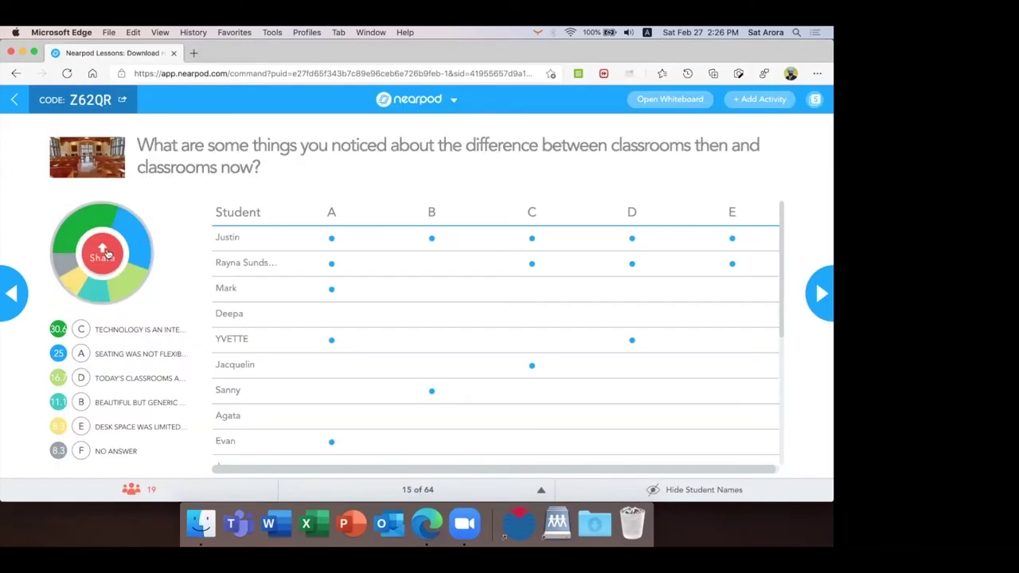
{"action": "left_click", "coordinate": [108, 253]}
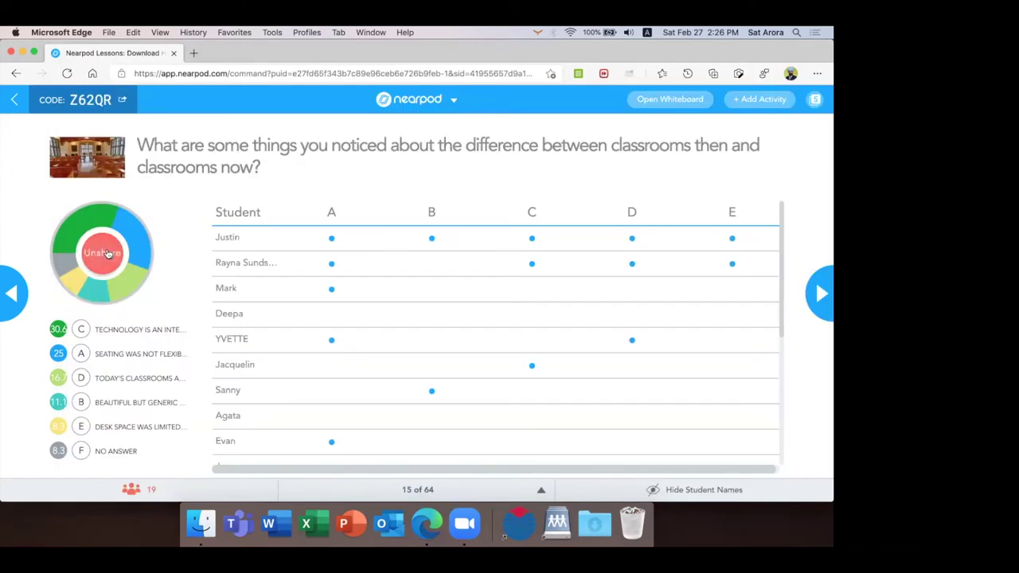
{"action": "key", "text": "super+grave"}
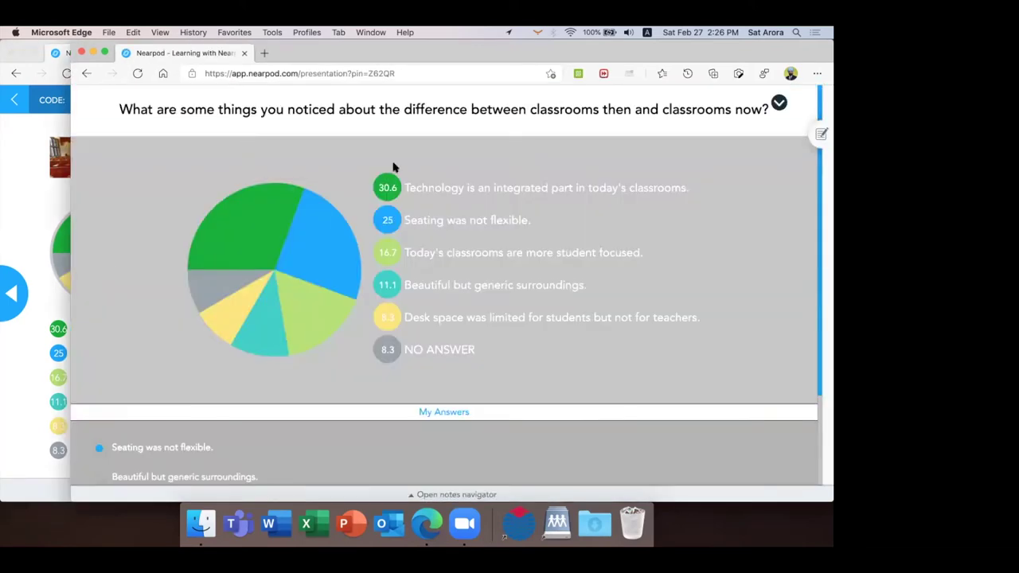
Review the shared poll results in the student window and advance the lesson to the Lesson Package Platform slide from the teacher window.
{"action": "scroll", "coordinate": [452, 169], "scroll_direction": "down", "scroll_amount": 3}
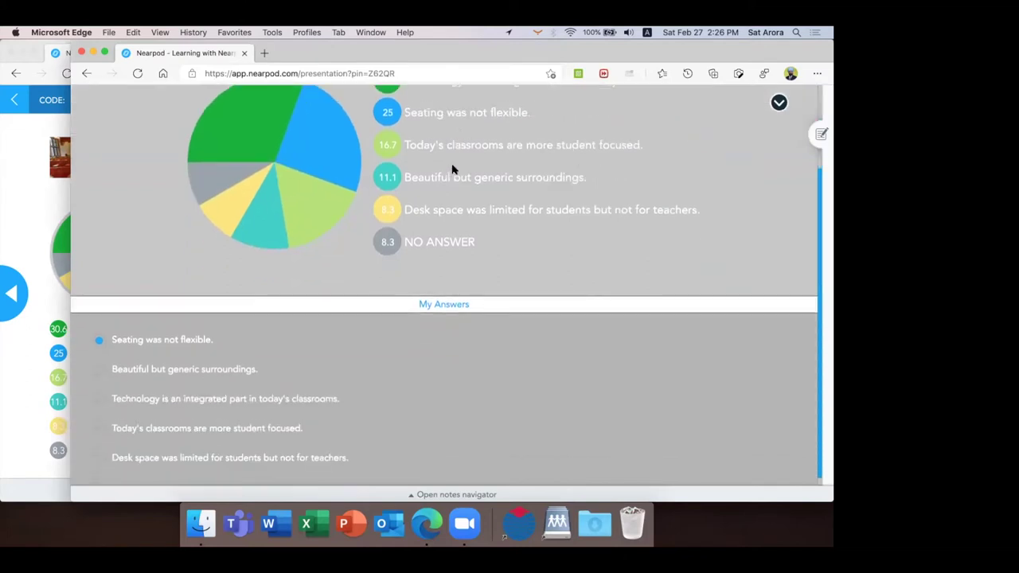
{"action": "scroll", "coordinate": [451, 167], "scroll_direction": "up", "scroll_amount": 3}
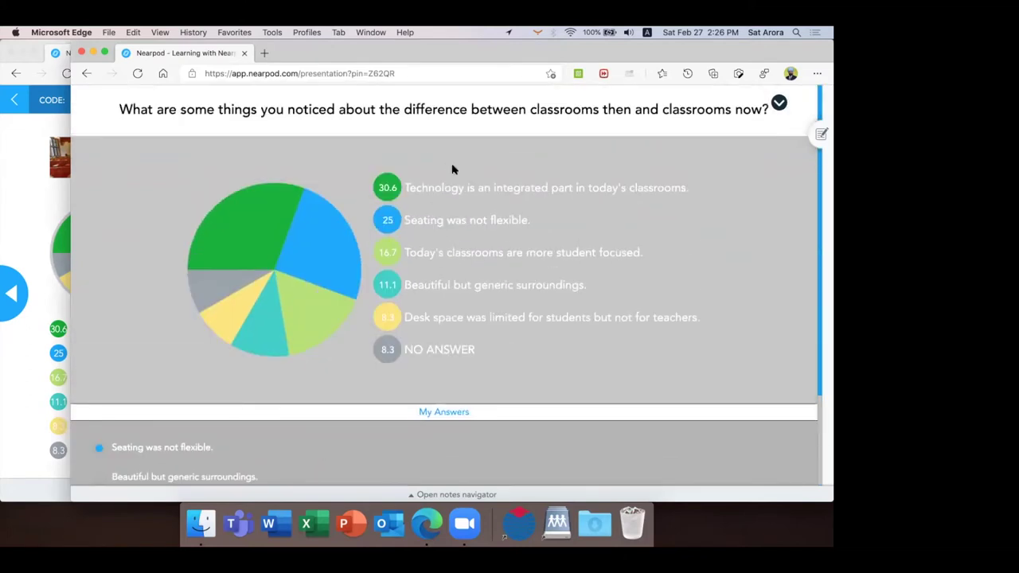
{"action": "scroll", "coordinate": [453, 168], "scroll_direction": "down", "scroll_amount": 3}
{"action": "scroll", "coordinate": [322, 466], "scroll_direction": "up", "scroll_amount": 3}
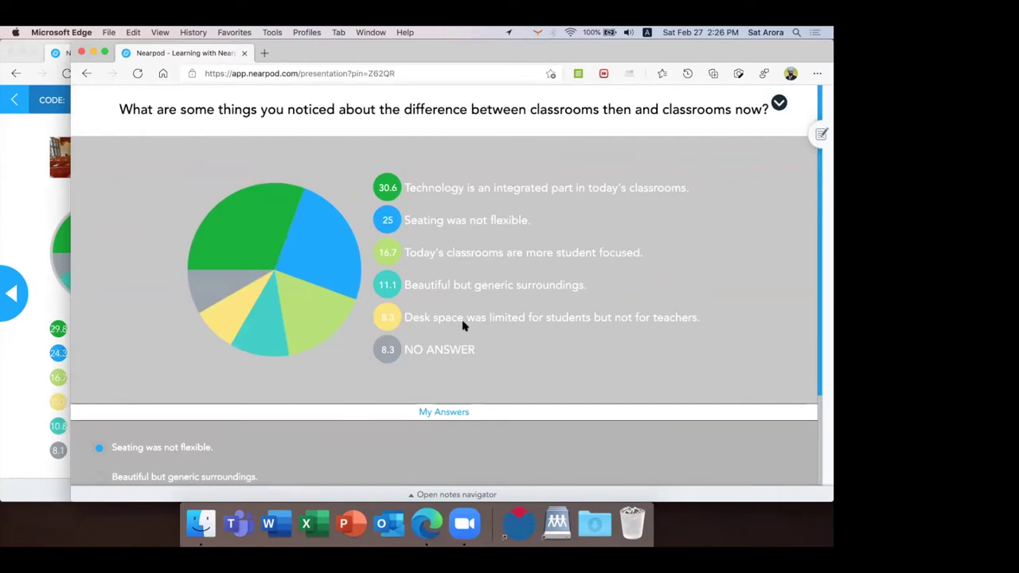
{"action": "key", "text": "super+grave"}
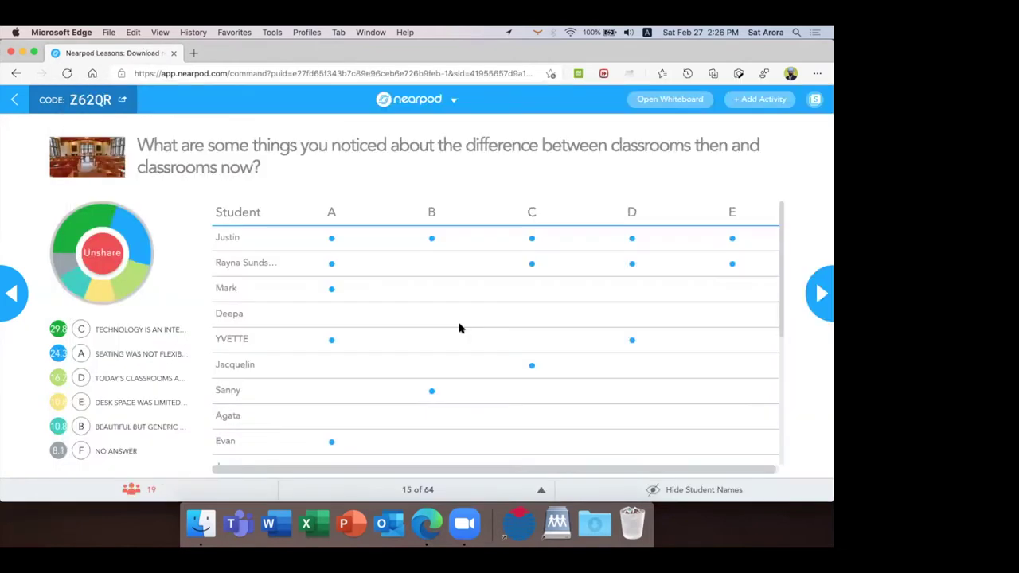
{"action": "left_click", "coordinate": [820, 294]}
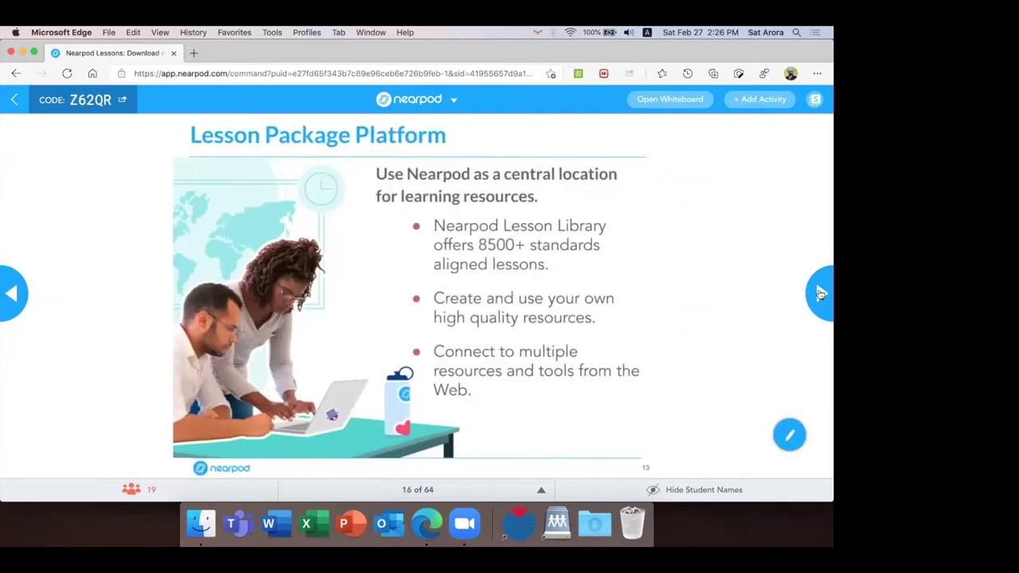
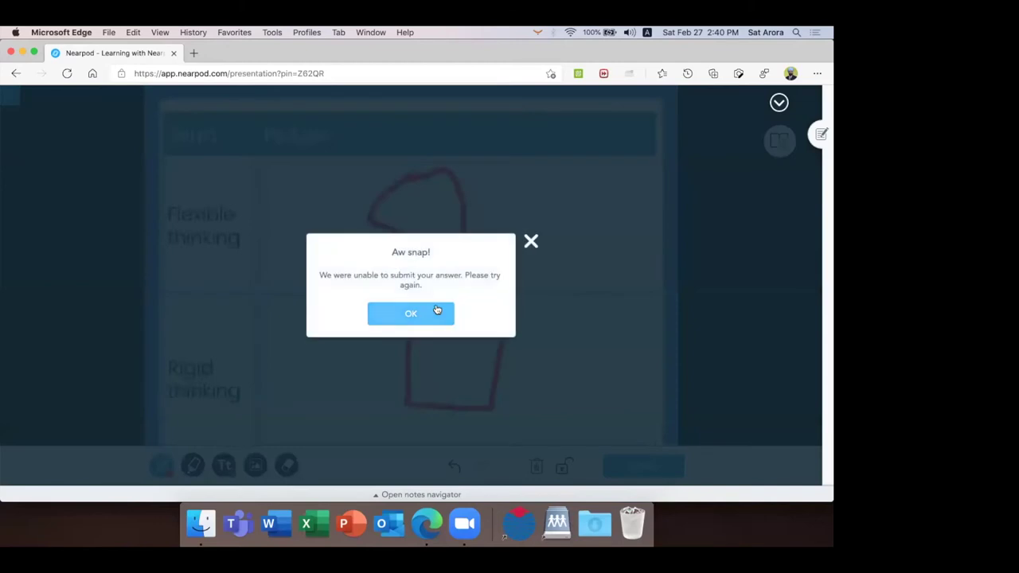
Dismiss the submission error and resubmit the flexible and rigid thinking drawing in the student window.
{"action": "left_click", "coordinate": [534, 242]}
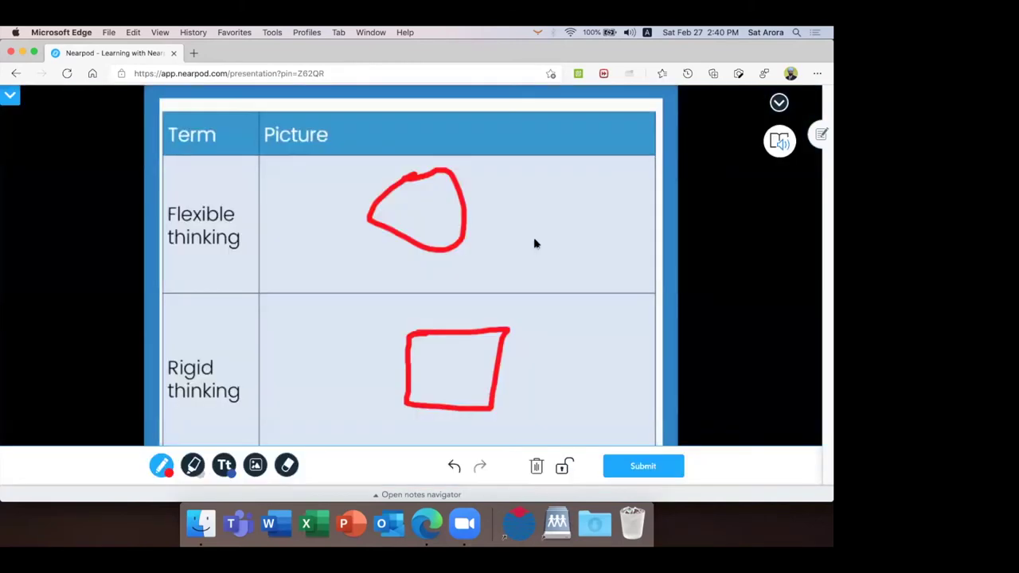
{"action": "left_click", "coordinate": [649, 472]}
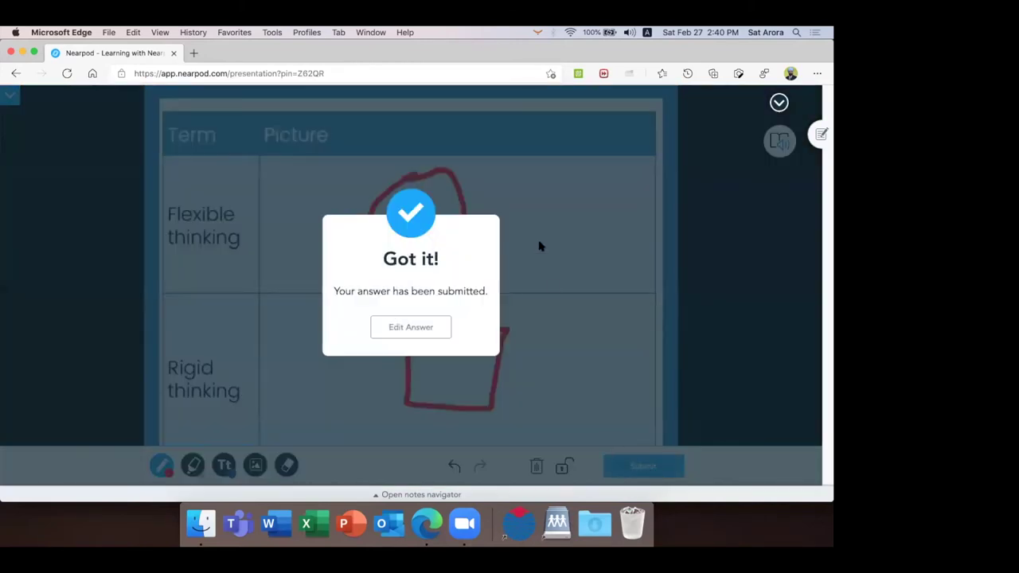
Examine the students' flexible and rigid thinking drawings and their submission status in the teacher window.
{"action": "key", "text": "super+grave"}
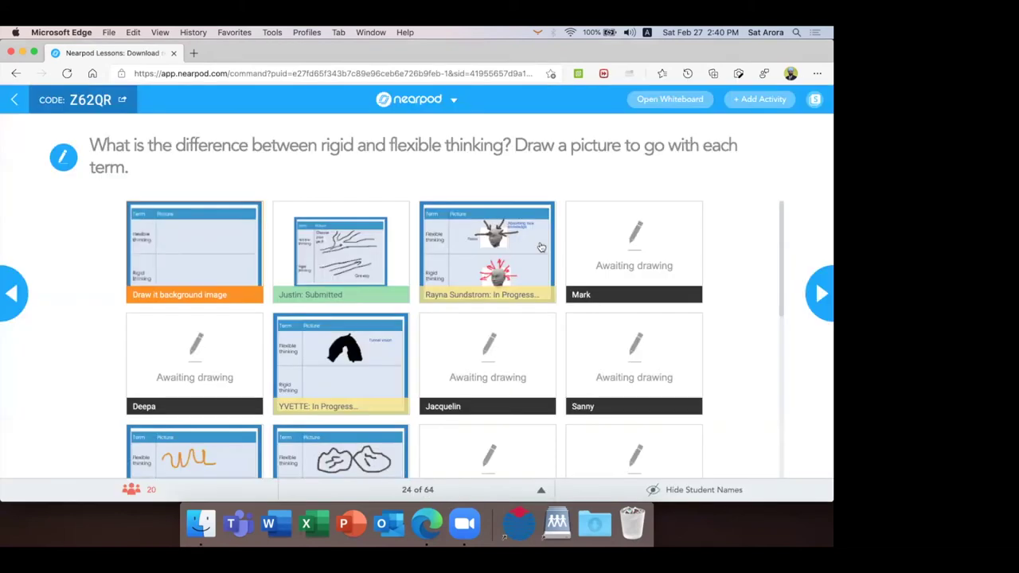
{"action": "scroll", "coordinate": [332, 285], "scroll_direction": "down", "scroll_amount": 3}
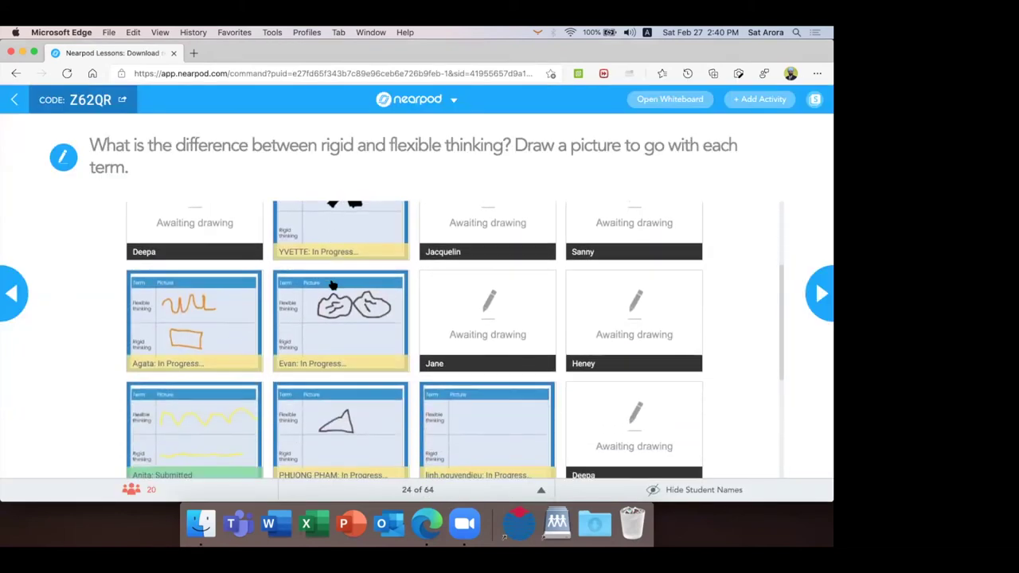
{"action": "scroll", "coordinate": [332, 286], "scroll_direction": "down", "scroll_amount": 5}
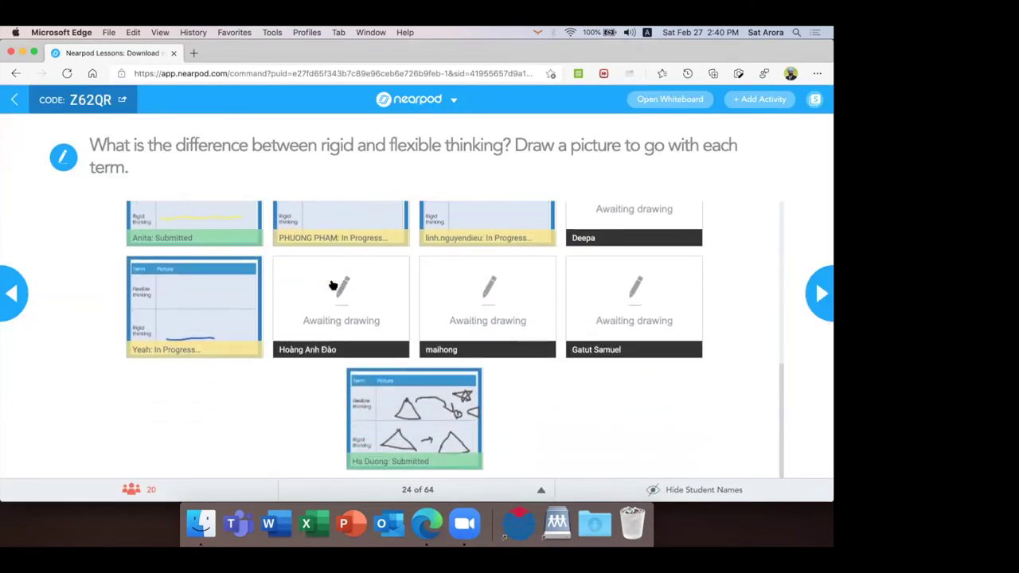
{"action": "scroll", "coordinate": [396, 432], "scroll_direction": "up", "scroll_amount": 1}
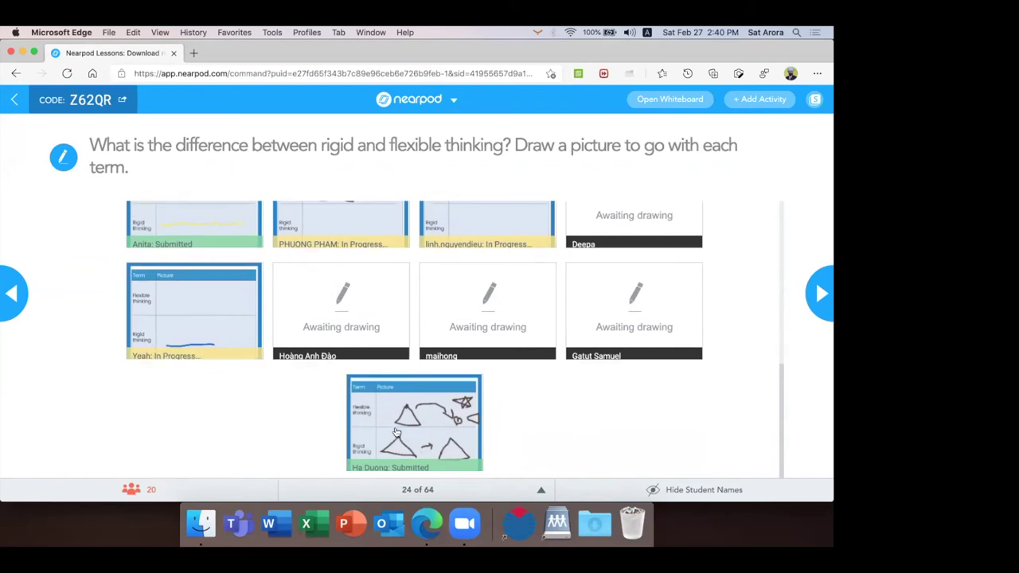
{"action": "scroll", "coordinate": [396, 433], "scroll_direction": "up", "scroll_amount": 2}
{"action": "scroll", "coordinate": [200, 359], "scroll_direction": "up", "scroll_amount": 2}
{"action": "scroll", "coordinate": [200, 285], "scroll_direction": "up", "scroll_amount": 4}
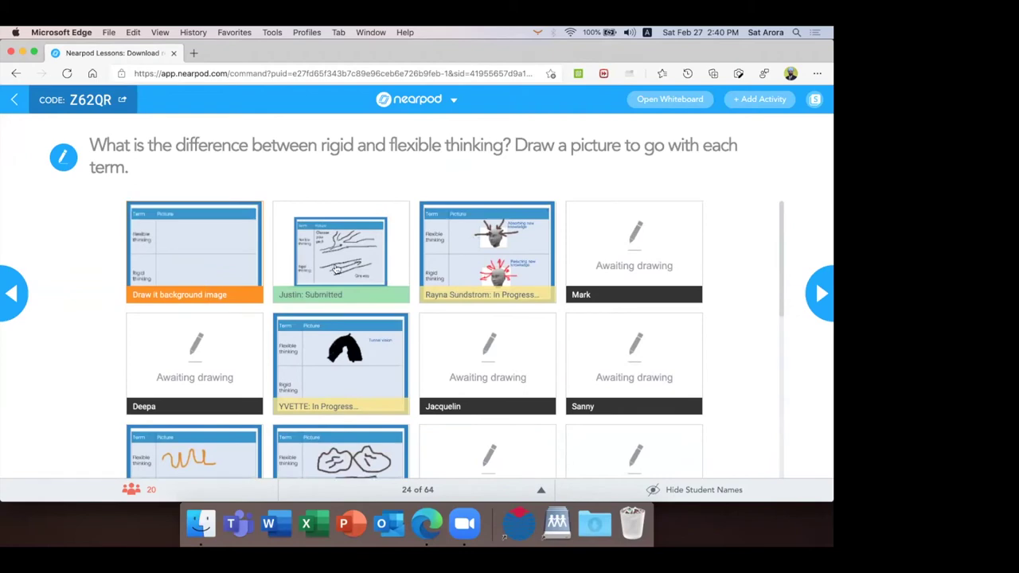
{"action": "scroll", "coordinate": [337, 271], "scroll_direction": "down", "scroll_amount": 8}
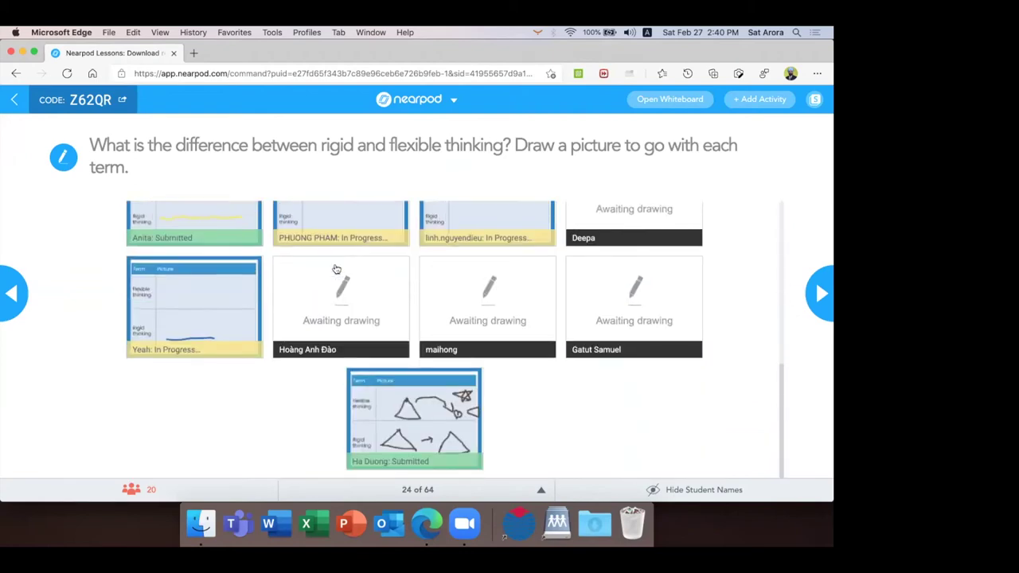
{"action": "scroll", "coordinate": [337, 271], "scroll_direction": "up", "scroll_amount": 8}
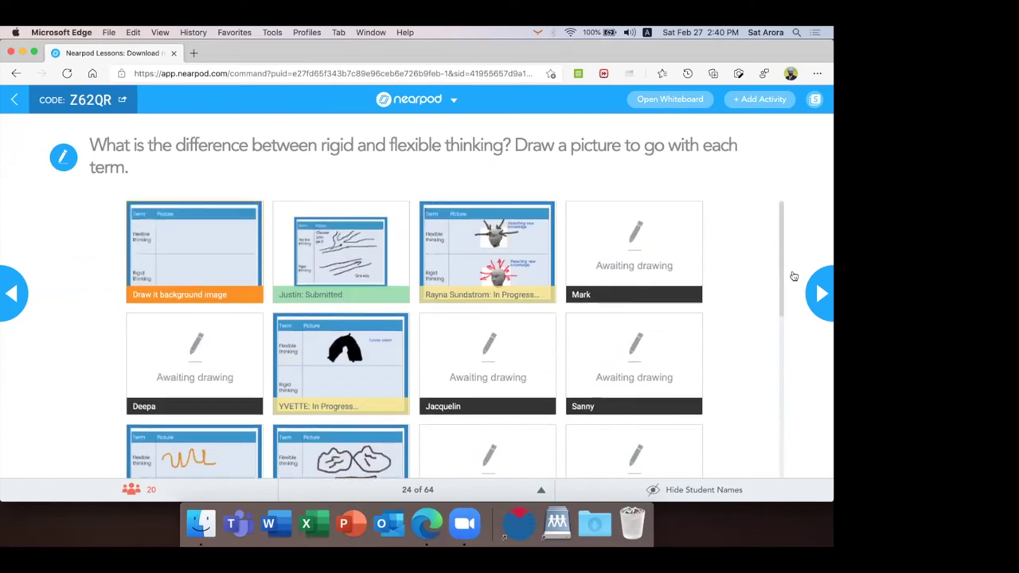
{"action": "scroll", "coordinate": [712, 298], "scroll_direction": "down", "scroll_amount": 3}
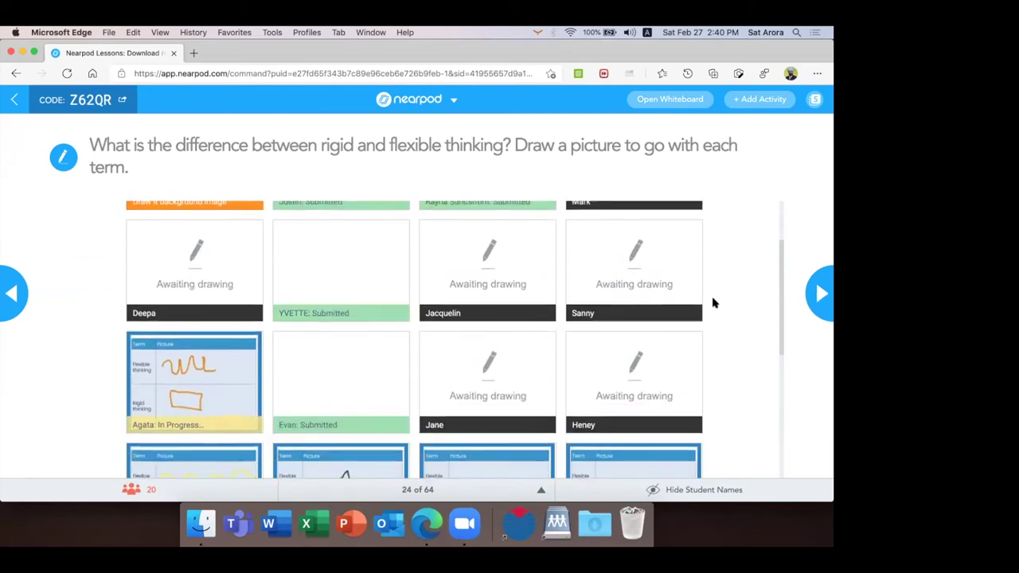
{"action": "scroll", "coordinate": [714, 303], "scroll_direction": "up", "scroll_amount": 3}
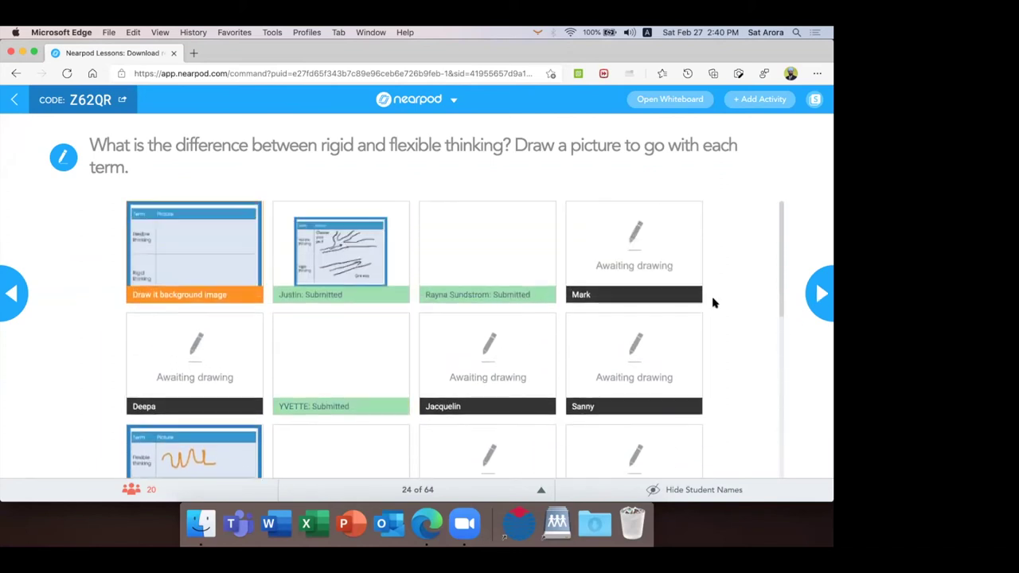
Advance the lesson to the quiz and check the students' incoming scores in the teacher window.
{"action": "left_click", "coordinate": [821, 294]}
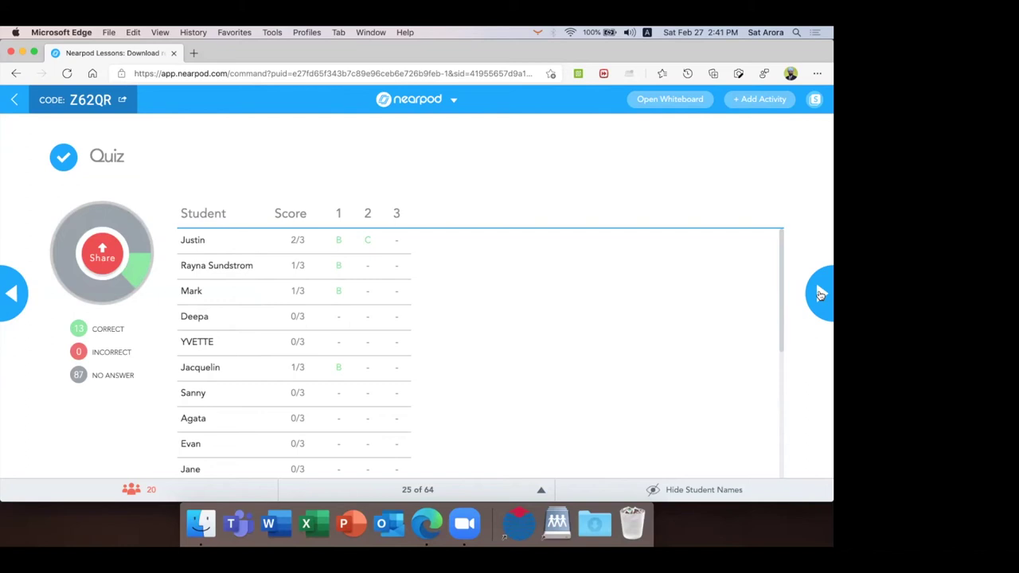
{"action": "scroll", "coordinate": [497, 380], "scroll_direction": "down", "scroll_amount": 3}
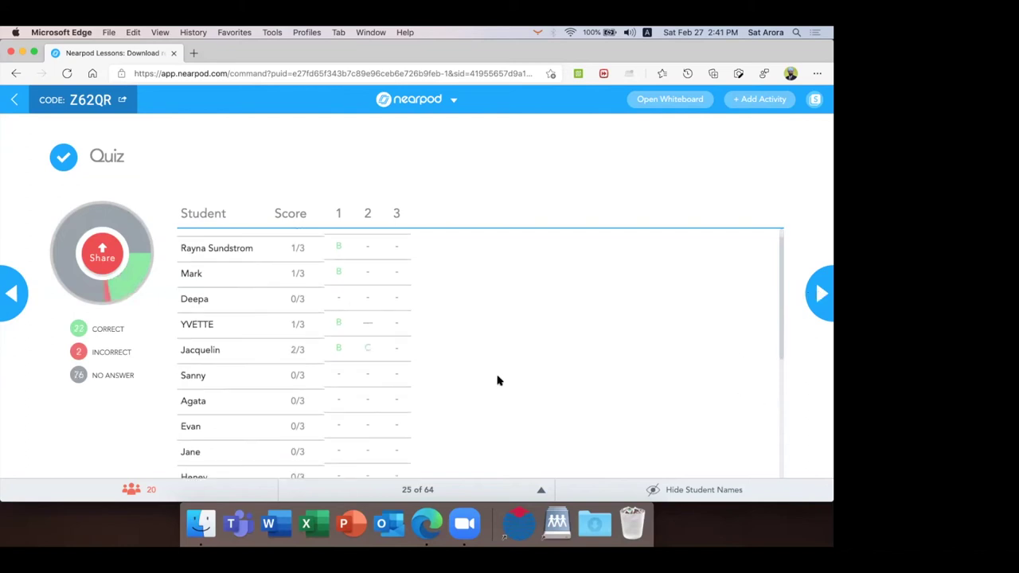
{"action": "scroll", "coordinate": [497, 381], "scroll_direction": "down", "scroll_amount": 5}
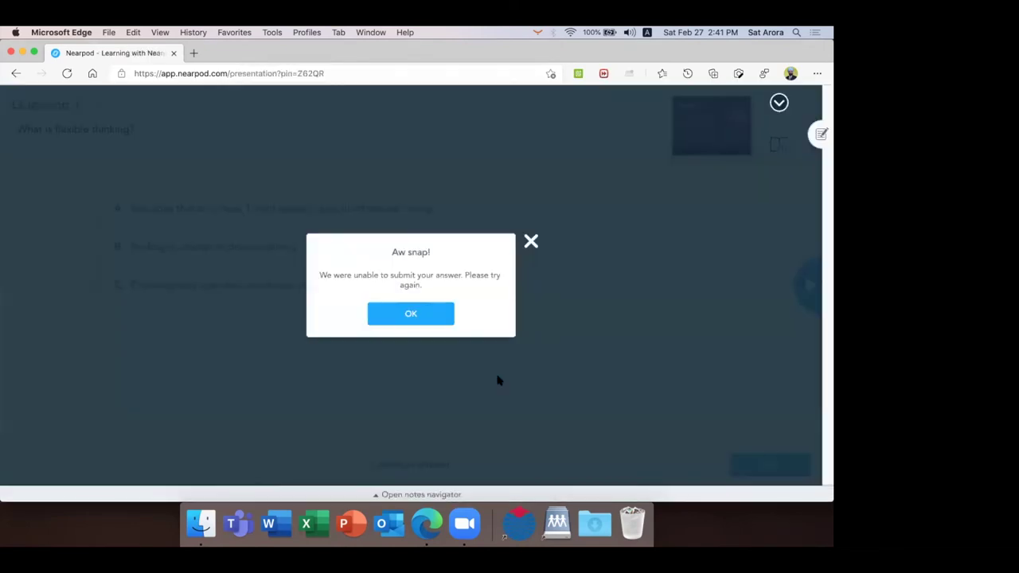
Dismiss the submission error in the student window and review each student's quiz answers and score in the teacher window.
{"action": "left_click", "coordinate": [532, 241]}
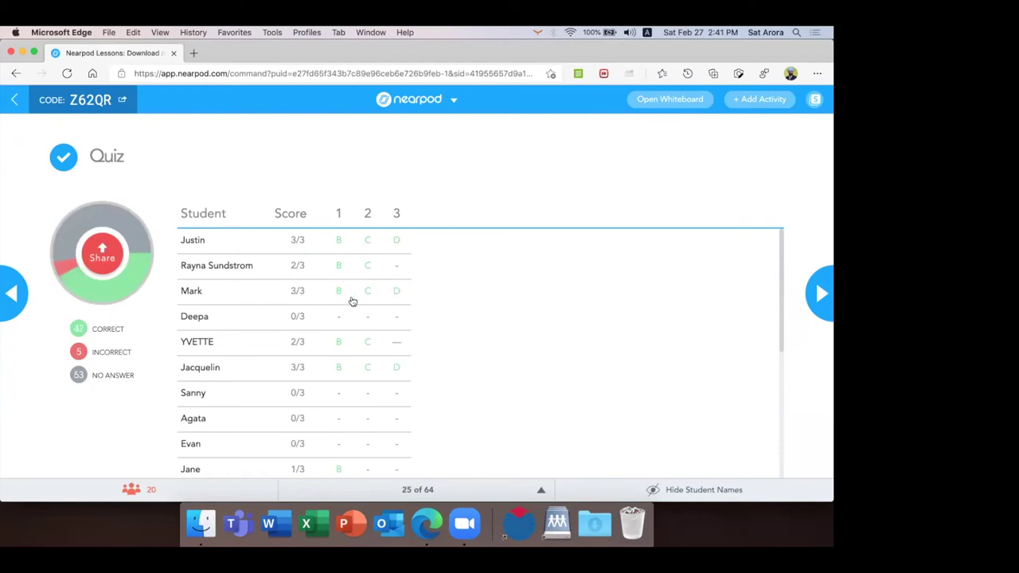
{"action": "scroll", "coordinate": [352, 301], "scroll_direction": "down", "scroll_amount": 2}
{"action": "scroll", "coordinate": [353, 301], "scroll_direction": "up", "scroll_amount": 2}
{"action": "scroll", "coordinate": [352, 301], "scroll_direction": "down", "scroll_amount": 2}
{"action": "scroll", "coordinate": [352, 301], "scroll_direction": "down", "scroll_amount": 6}
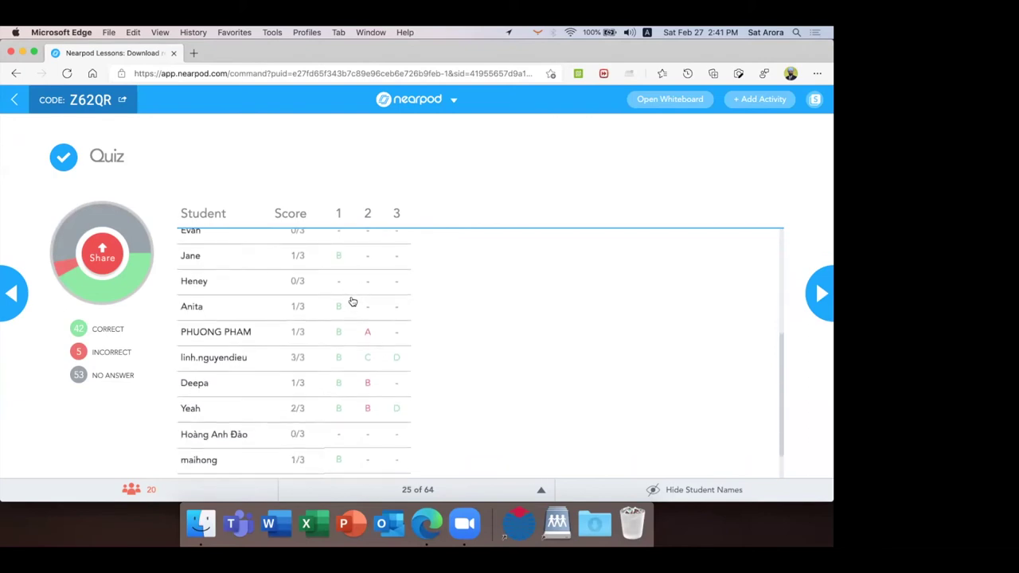
{"action": "scroll", "coordinate": [352, 301], "scroll_direction": "down", "scroll_amount": 1}
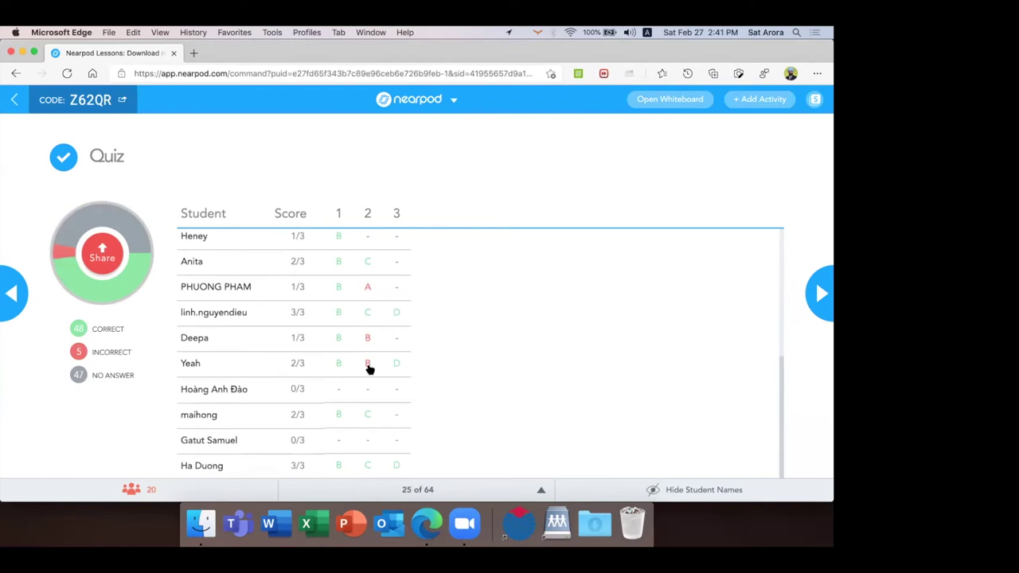
{"action": "scroll", "coordinate": [400, 368], "scroll_direction": "up", "scroll_amount": 10}
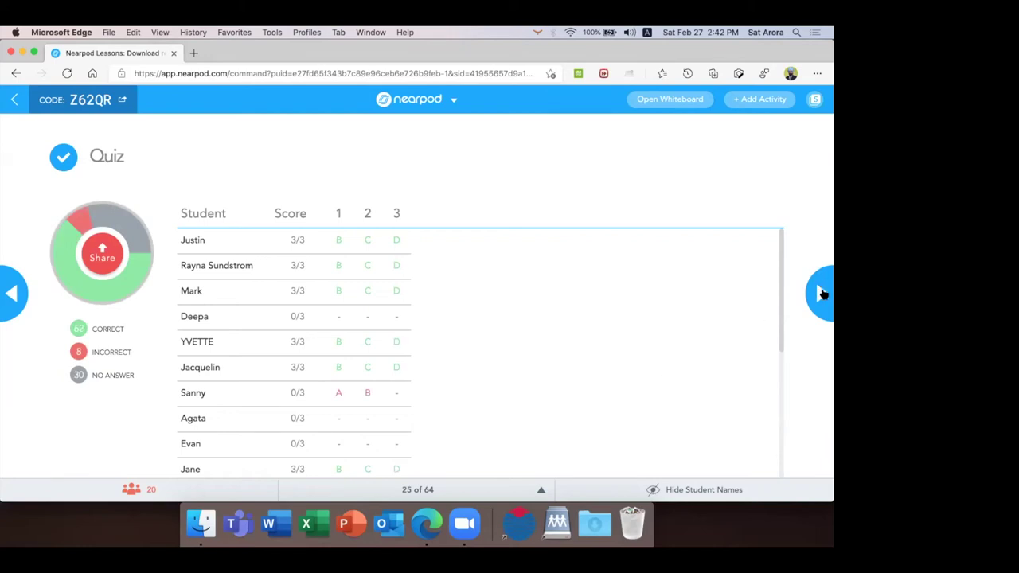
Advance to Fill in the blanks and submit, in blank order, SETTING, PRESENTATION, ACTIVE, PERSONALIZED, FACILITATED, LED and PACKAGE from the student window.
{"action": "left_click", "coordinate": [822, 294]}
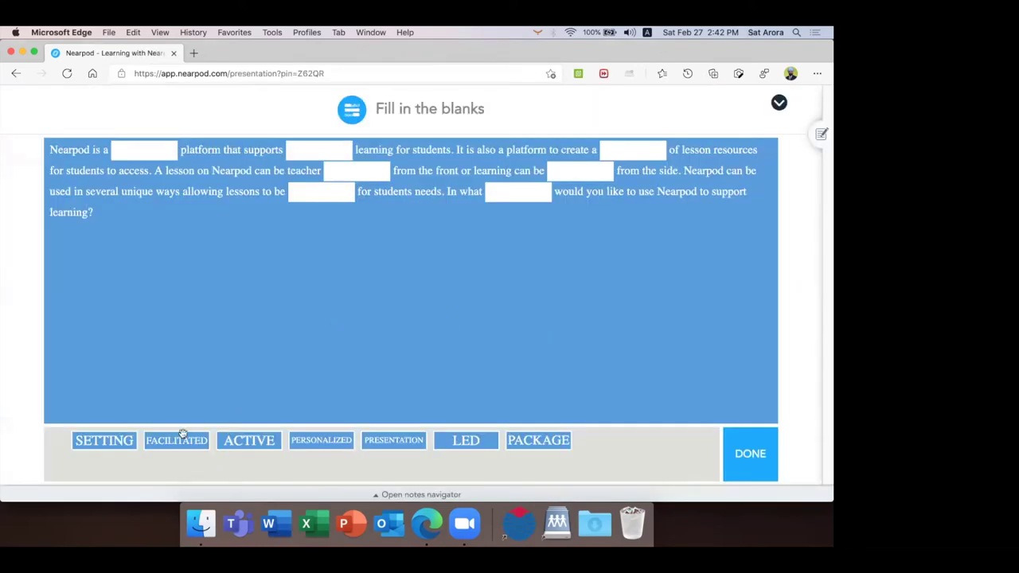
{"action": "left_click_drag", "start_coordinate": [116, 444], "coordinate": [160, 158]}
{"action": "left_click_drag", "start_coordinate": [393, 445], "coordinate": [322, 197]}
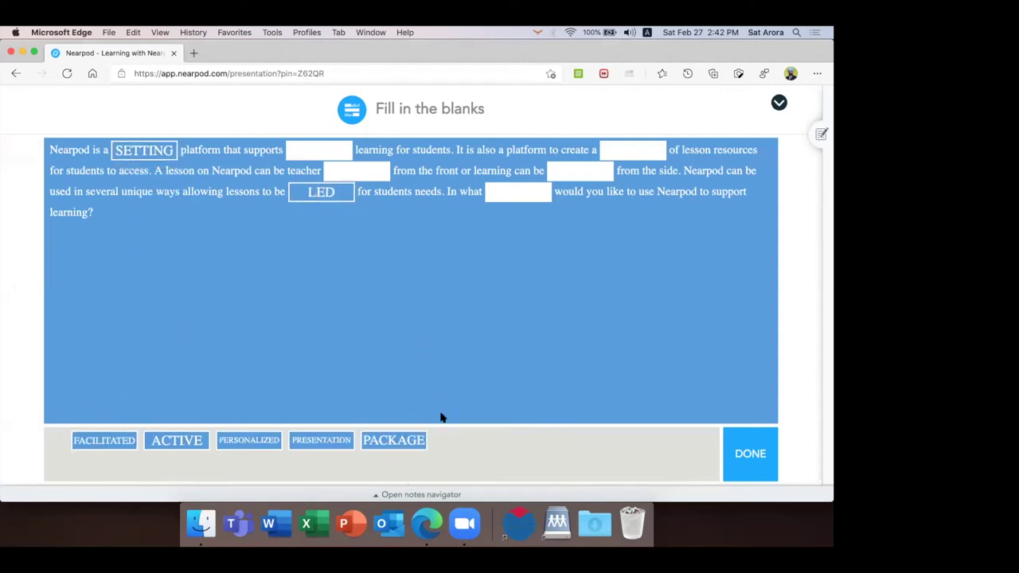
{"action": "left_click_drag", "start_coordinate": [385, 442], "coordinate": [517, 192]}
{"action": "left_click_drag", "start_coordinate": [323, 441], "coordinate": [318, 150]}
{"action": "left_click_drag", "start_coordinate": [249, 440], "coordinate": [358, 173]}
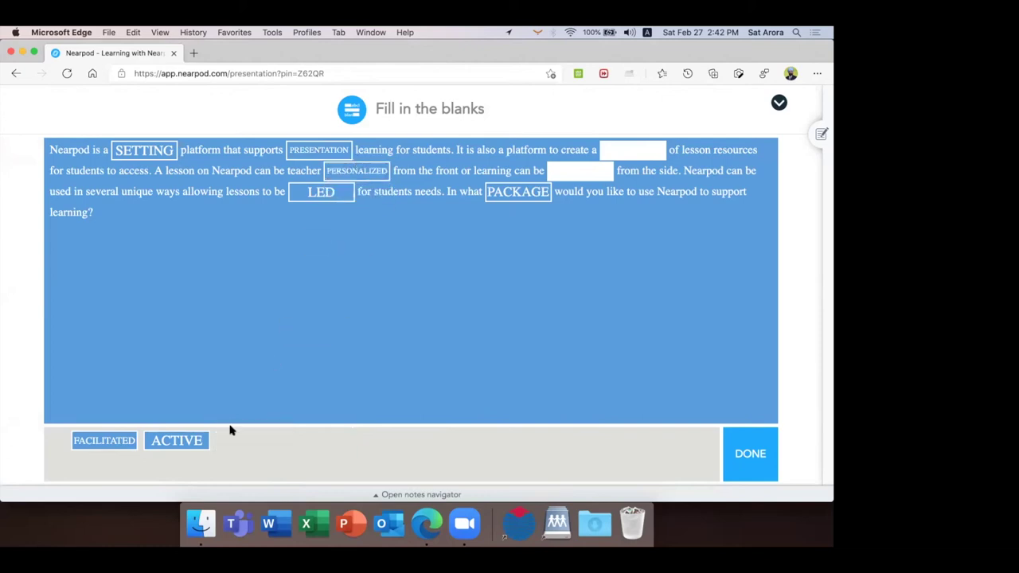
{"action": "left_click_drag", "start_coordinate": [172, 445], "coordinate": [662, 151]}
{"action": "left_click_drag", "start_coordinate": [72, 445], "coordinate": [557, 172]}
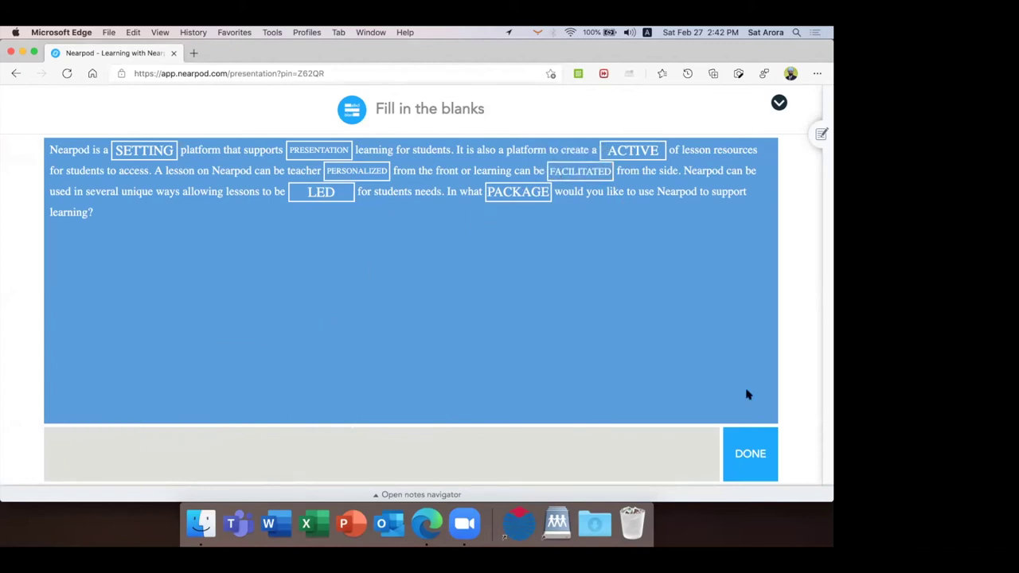
{"action": "left_click", "coordinate": [751, 444]}
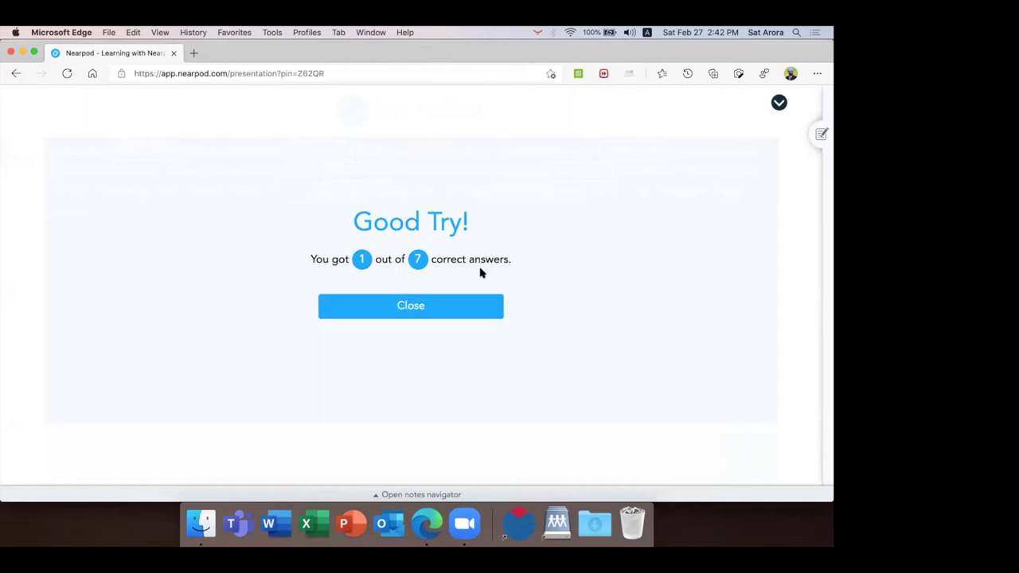
Review the classroom results list for the Fill in the blanks activity in the teacher window.
{"action": "key", "text": "super+grave"}
{"action": "scroll", "coordinate": [462, 282], "scroll_direction": "down", "scroll_amount": 10}
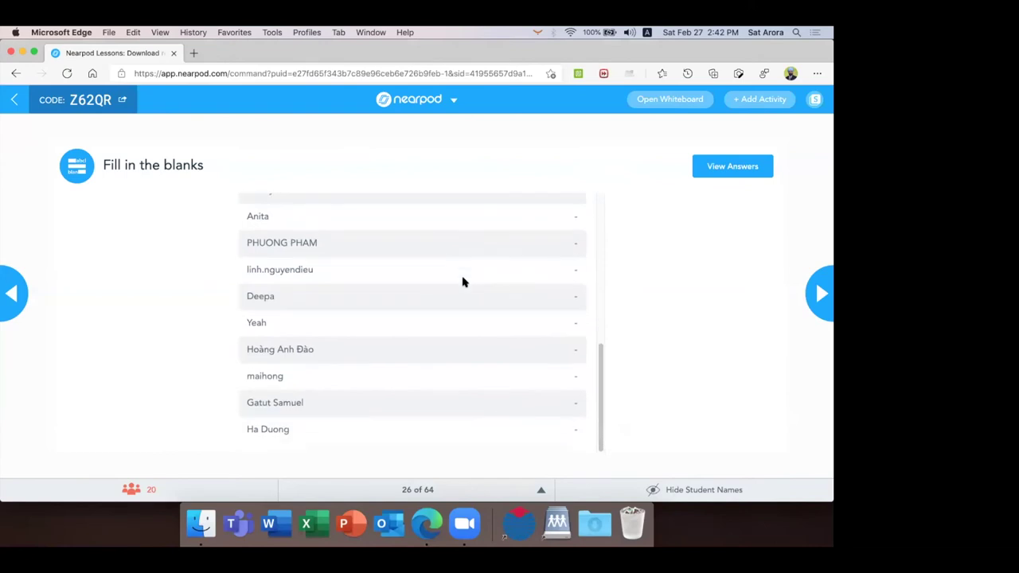
{"action": "scroll", "coordinate": [463, 282], "scroll_direction": "up", "scroll_amount": 10}
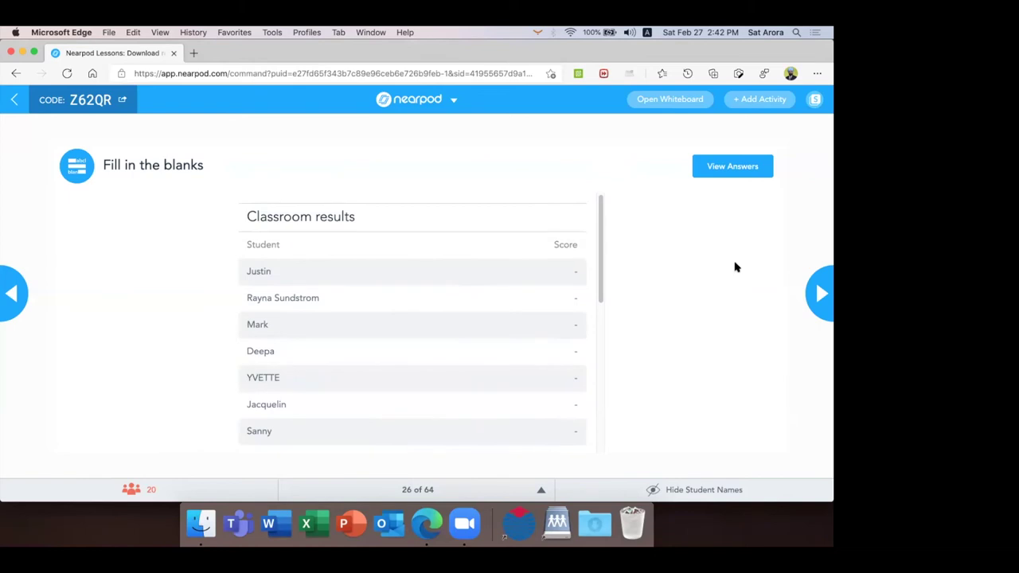
{"action": "key", "text": "super+grave"}
{"action": "key", "text": "super+grave"}
{"action": "scroll", "coordinate": [375, 336], "scroll_direction": "down", "scroll_amount": 4}
{"action": "scroll", "coordinate": [375, 336], "scroll_direction": "down", "scroll_amount": 4}
{"action": "scroll", "coordinate": [375, 336], "scroll_direction": "up", "scroll_amount": 6}
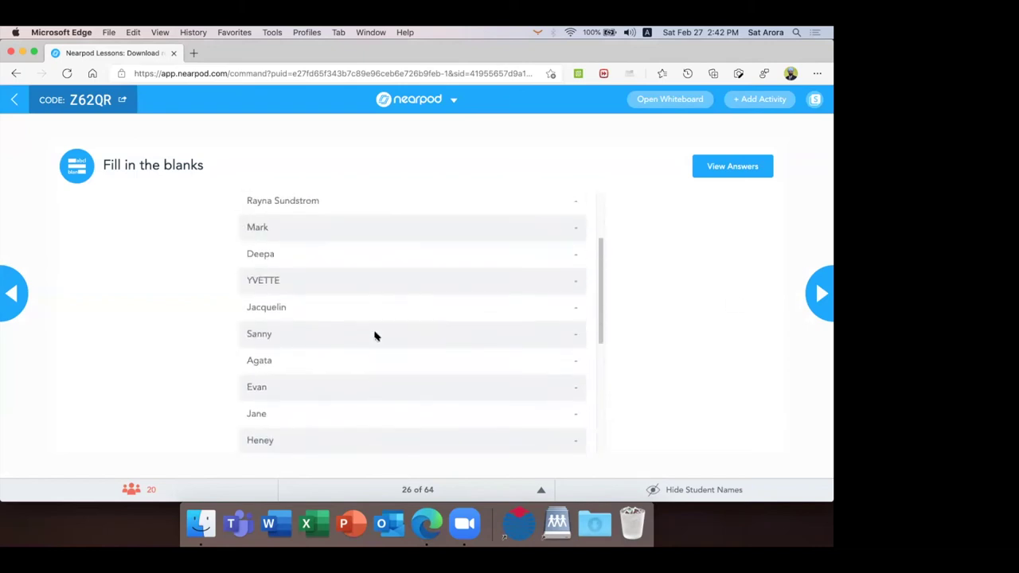
{"action": "scroll", "coordinate": [375, 336], "scroll_direction": "up", "scroll_amount": 2}
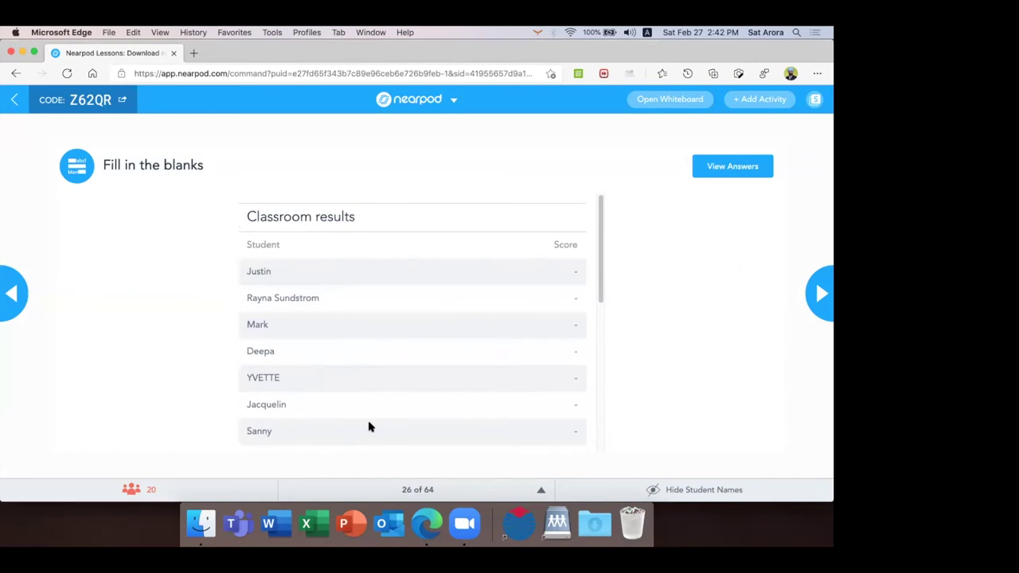
Close the score message in the student window and recheck the Fill in the blanks scores in the teacher window.
{"action": "key", "text": "super+grave"}
{"action": "left_click", "coordinate": [409, 319]}
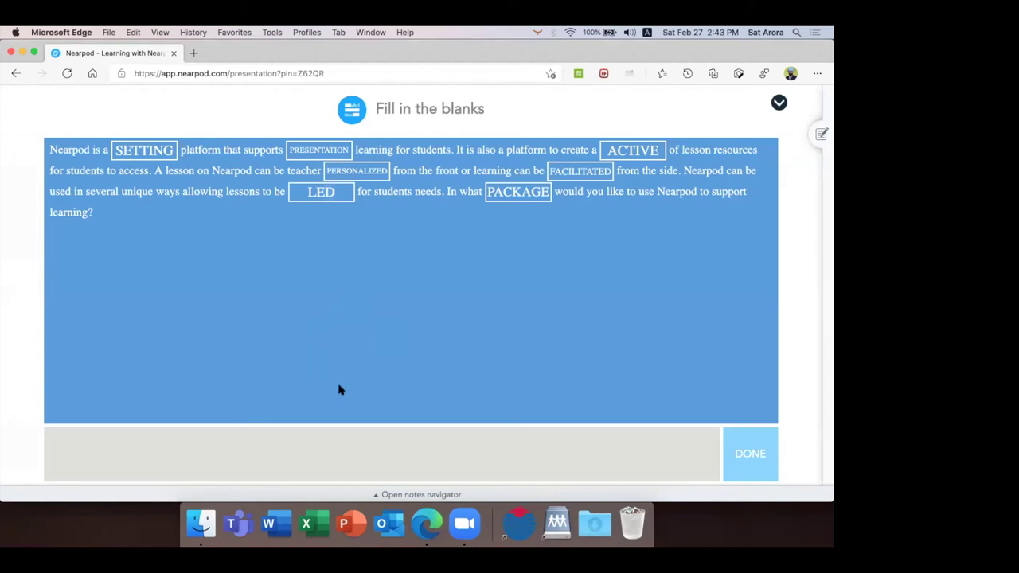
{"action": "key", "text": "super+grave"}
{"action": "scroll", "coordinate": [398, 316], "scroll_direction": "down", "scroll_amount": 2}
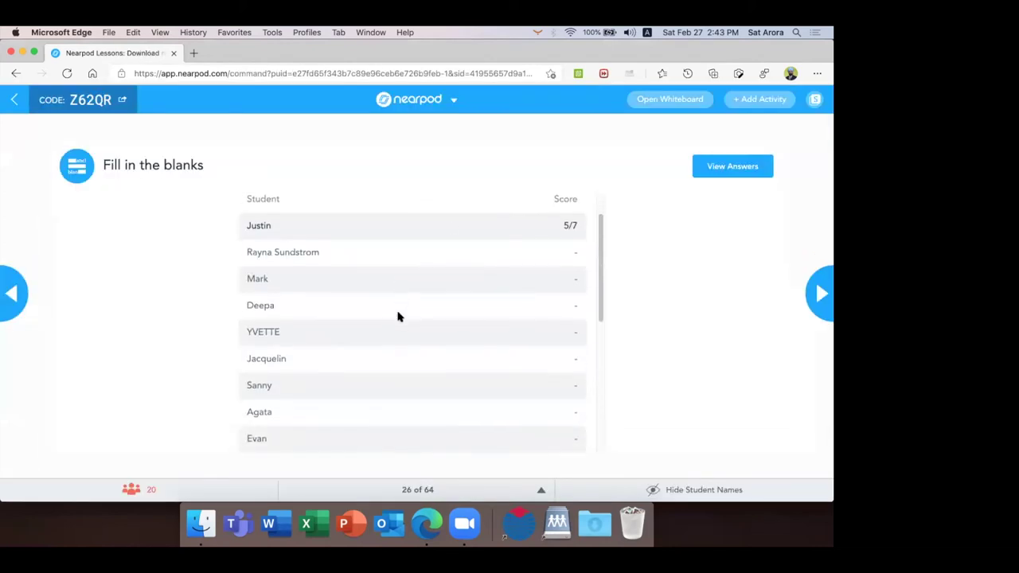
Check the remaining student scores for Fill in the blanks and advance the lesson to the Welcome to your Nearpod slide.
{"action": "scroll", "coordinate": [398, 316], "scroll_direction": "down", "scroll_amount": 5}
{"action": "scroll", "coordinate": [398, 316], "scroll_direction": "down", "scroll_amount": 3}
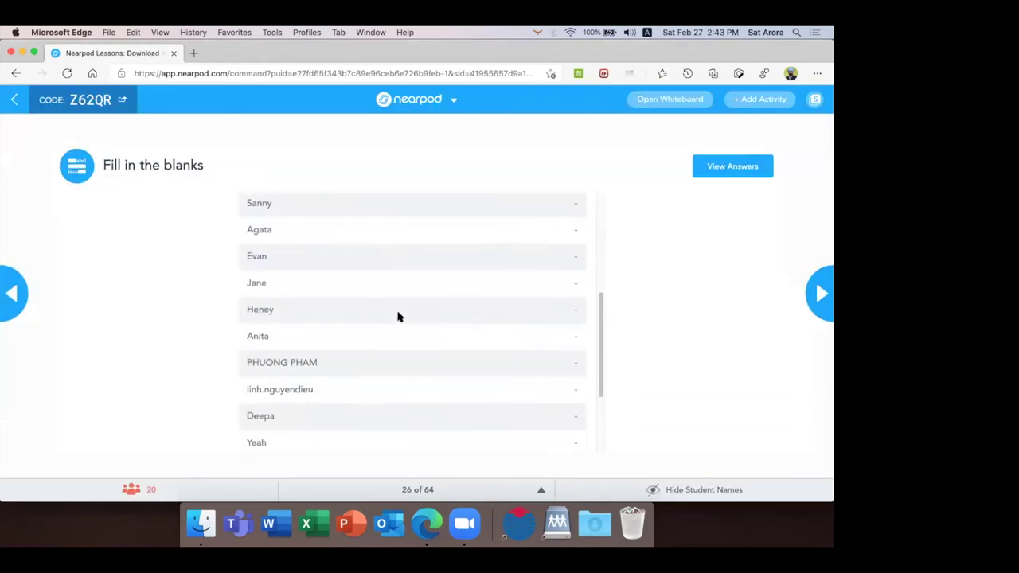
{"action": "scroll", "coordinate": [398, 316], "scroll_direction": "up", "scroll_amount": 5}
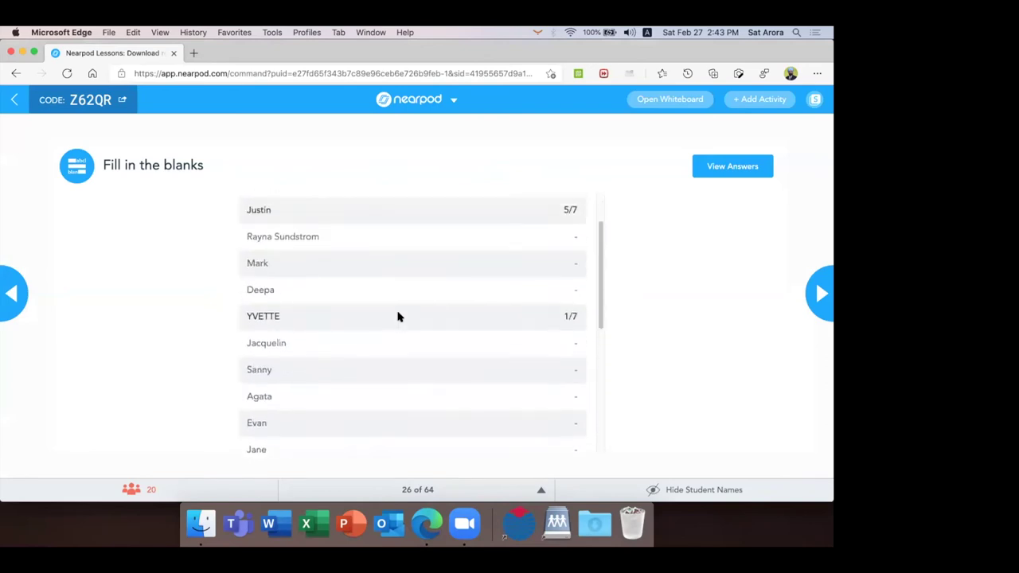
{"action": "scroll", "coordinate": [399, 316], "scroll_direction": "up", "scroll_amount": 2}
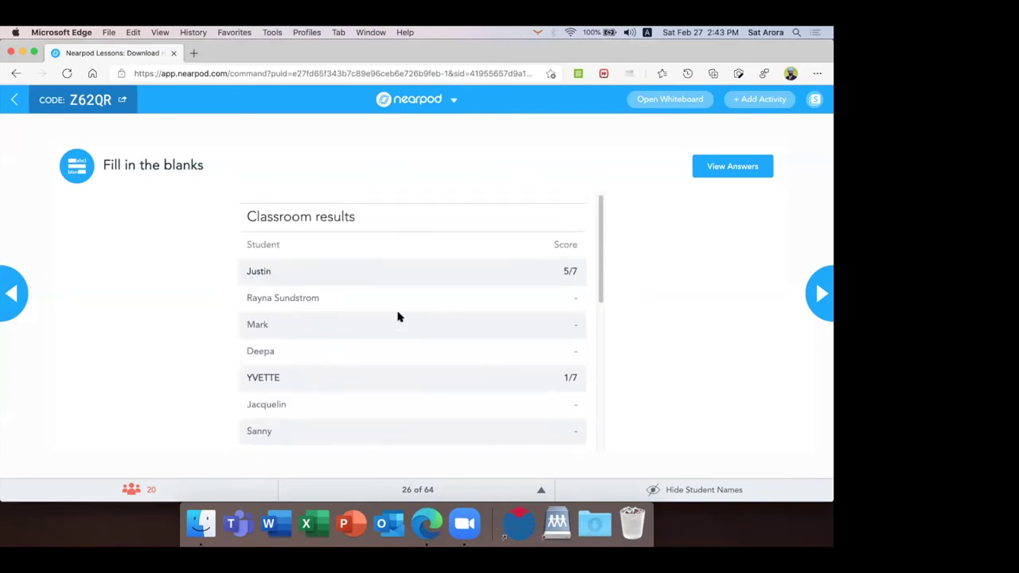
{"action": "left_click", "coordinate": [820, 295]}
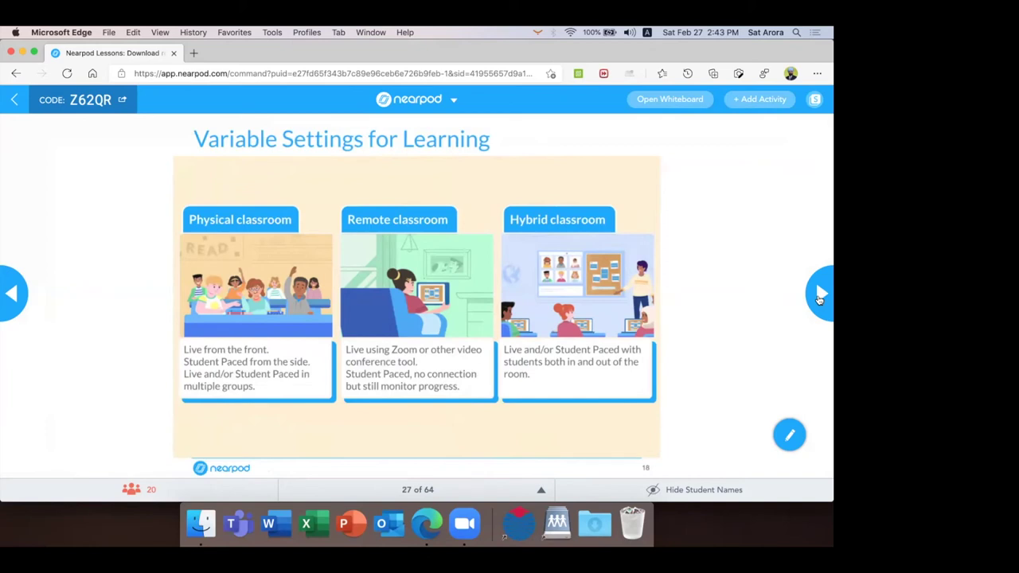
{"action": "left_click", "coordinate": [819, 295]}
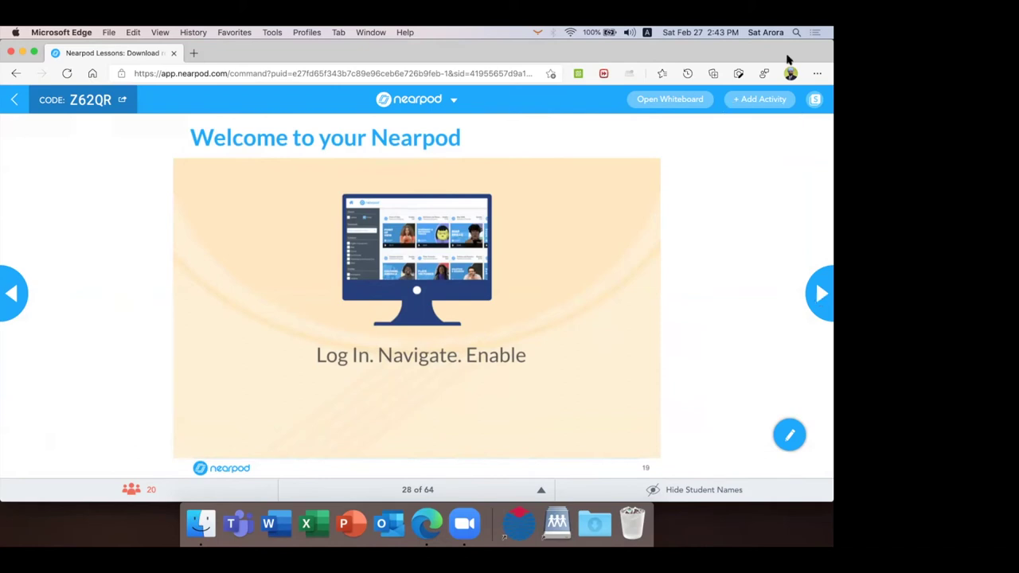
Open the Nearpod website in a new browser tab.
{"action": "left_click", "coordinate": [192, 54]}
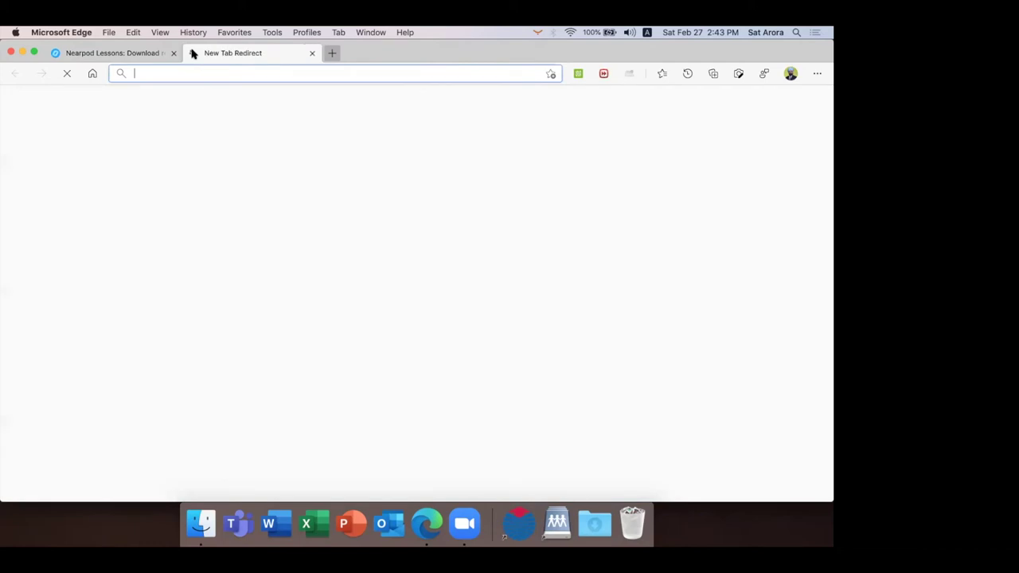
{"action": "type", "text": "nearpod"}
{"action": "key", "text": "Return"}
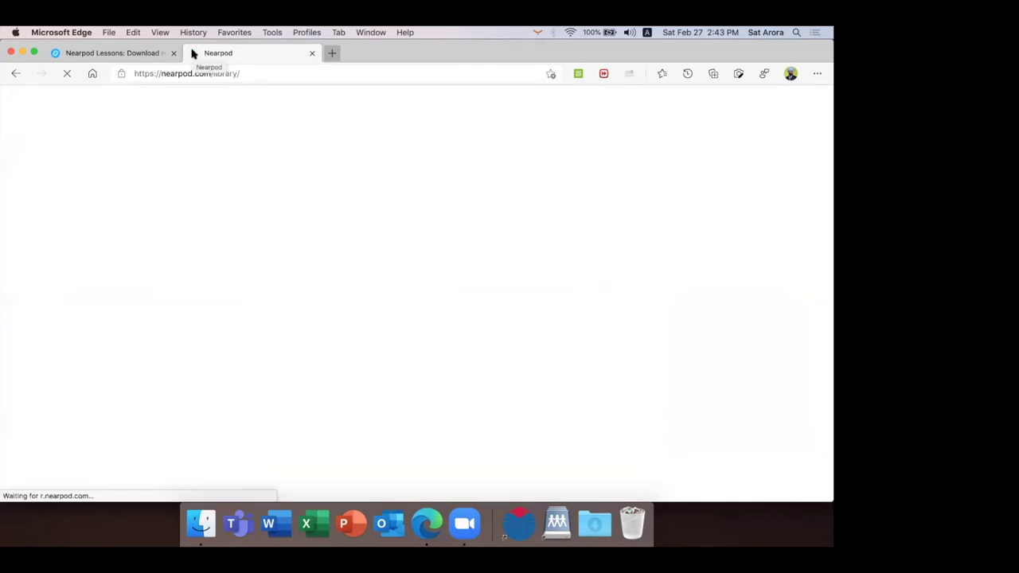
Return to the live lesson and advance past the Log In slide to slide 30 of 64.
{"action": "left_click", "coordinate": [127, 52]}
{"action": "left_click", "coordinate": [816, 314]}
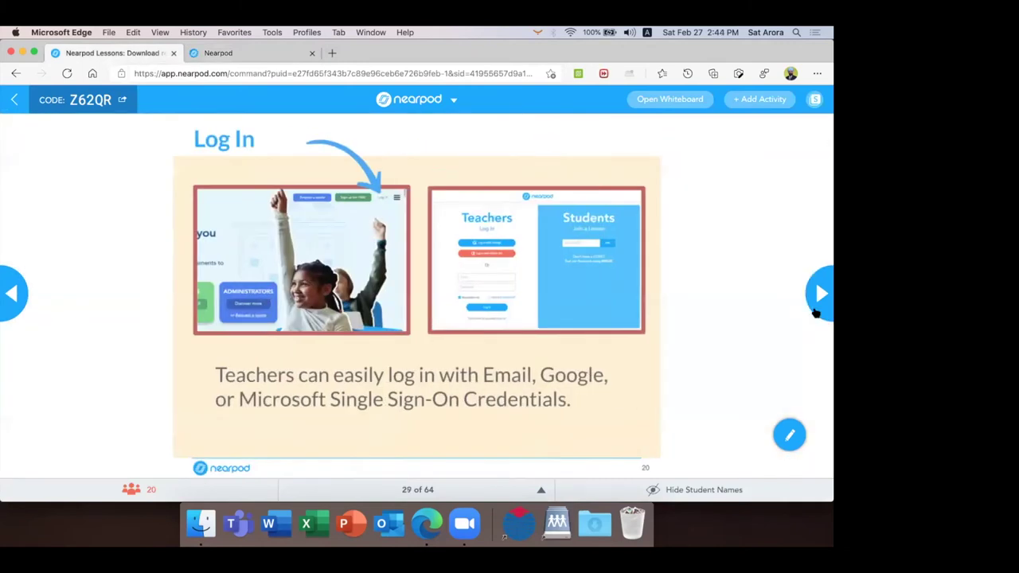
{"action": "left_click", "coordinate": [816, 313]}
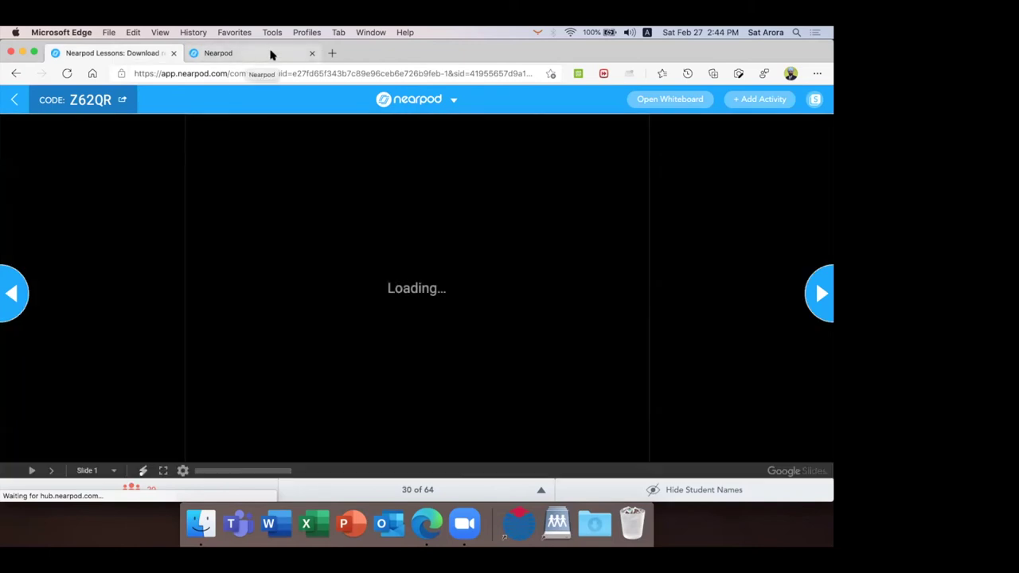
Look over My Library on the Nearpod website and open the Nearpod Library.
{"action": "left_click", "coordinate": [271, 54]}
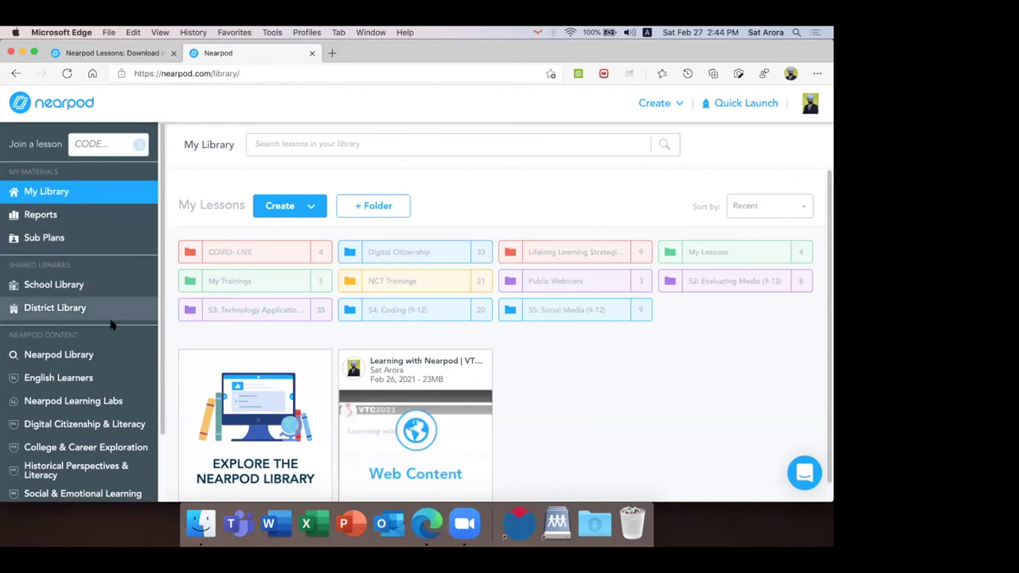
{"action": "scroll", "coordinate": [112, 324], "scroll_direction": "down", "scroll_amount": 2}
{"action": "scroll", "coordinate": [111, 326], "scroll_direction": "up", "scroll_amount": 3}
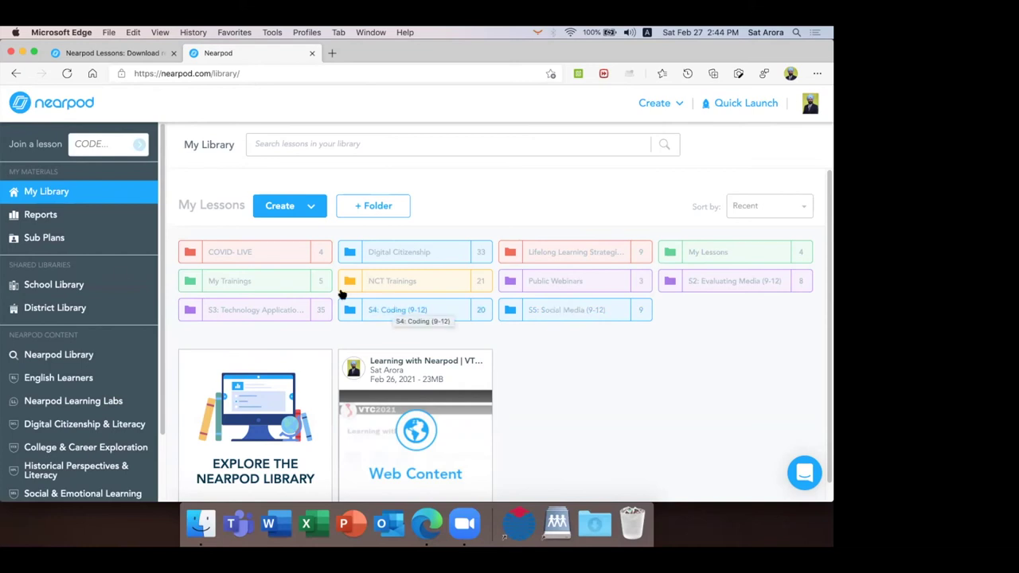
{"action": "scroll", "coordinate": [118, 276], "scroll_direction": "down", "scroll_amount": 3}
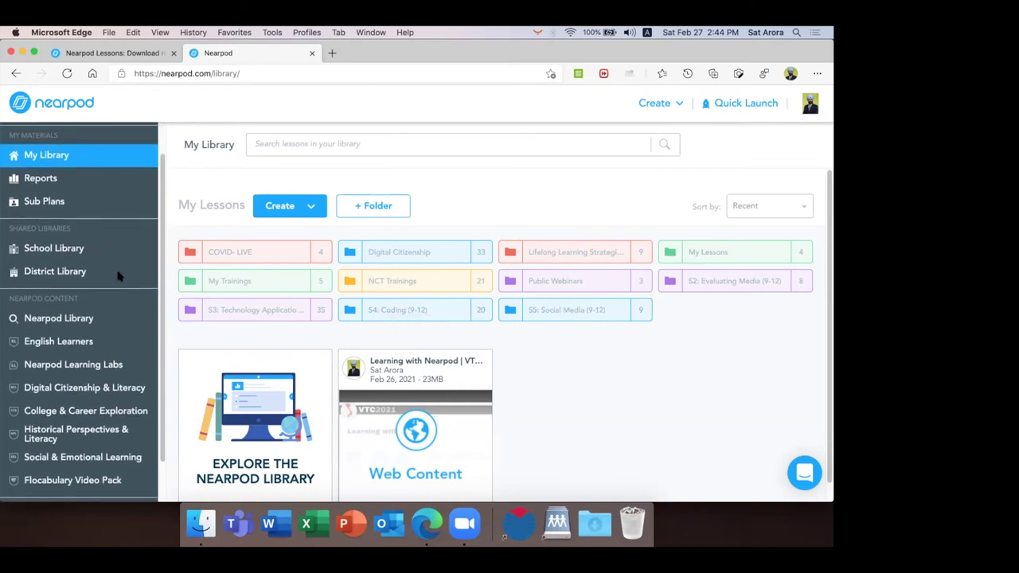
{"action": "left_click", "coordinate": [54, 274]}
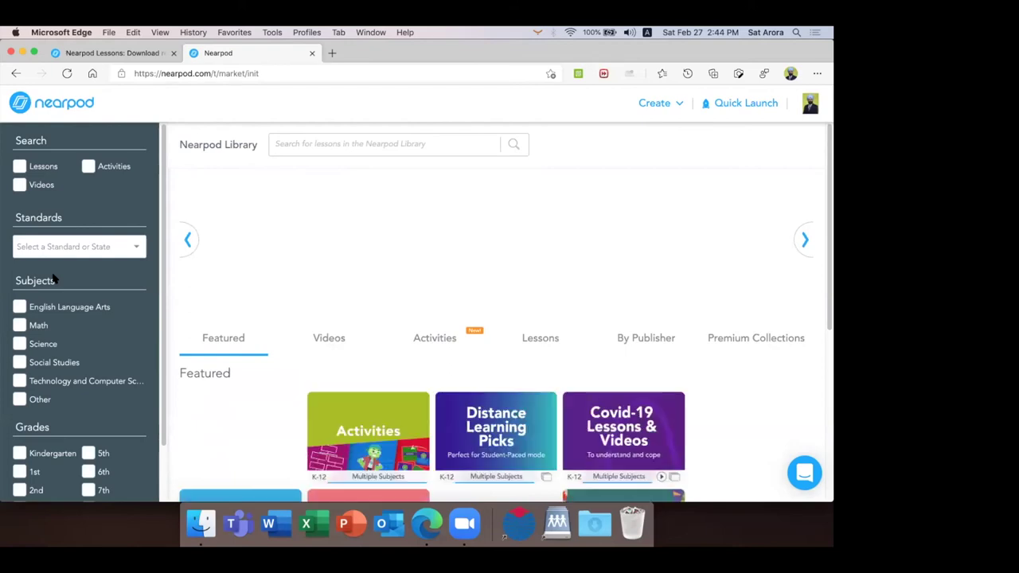
Filter the Nearpod Library to show only Lessons, leaving Activities and Videos unselected, and look over the subject and grade filters.
{"action": "left_click", "coordinate": [21, 167]}
{"action": "left_click", "coordinate": [88, 167]}
{"action": "left_click", "coordinate": [20, 185]}
{"action": "left_click", "coordinate": [89, 167]}
{"action": "left_click", "coordinate": [20, 186]}
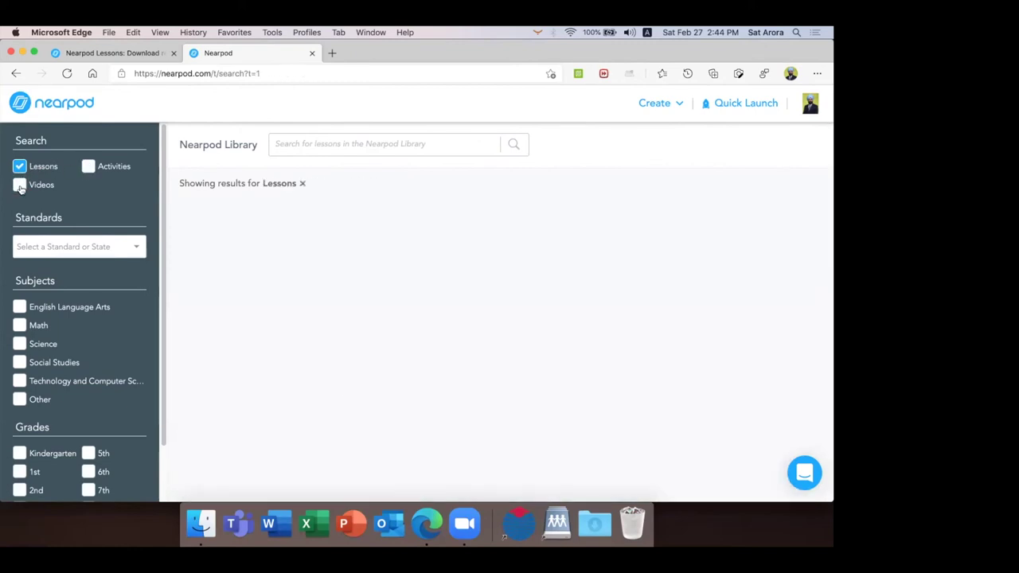
{"action": "scroll", "coordinate": [102, 246], "scroll_direction": "down", "scroll_amount": 2}
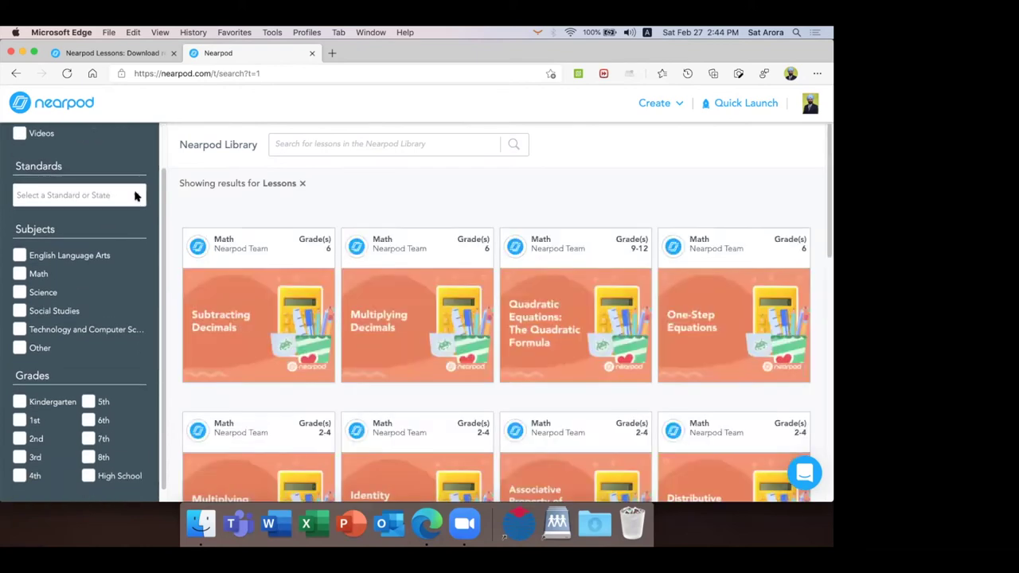
{"action": "scroll", "coordinate": [126, 270], "scroll_direction": "down", "scroll_amount": 1}
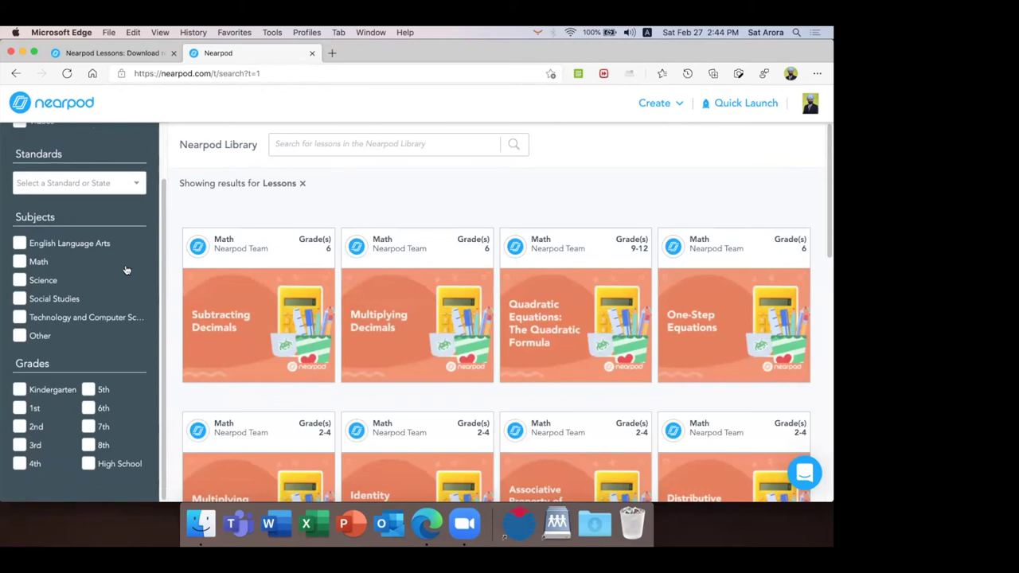
Narrow the lessons to the subject Technology and Computer Science and the High School grade level only.
{"action": "left_click", "coordinate": [21, 317]}
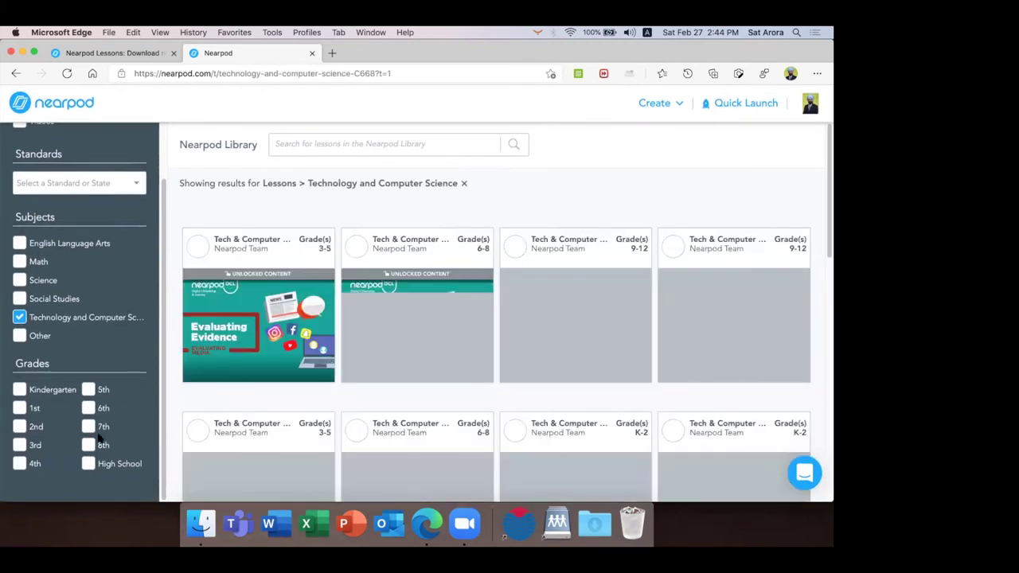
{"action": "left_click", "coordinate": [89, 446]}
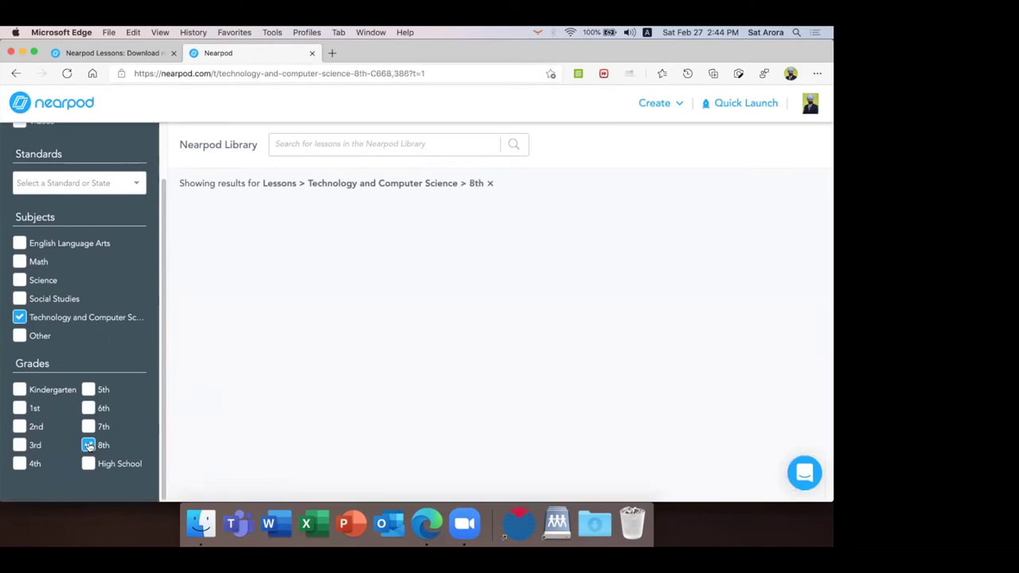
{"action": "left_click", "coordinate": [88, 464]}
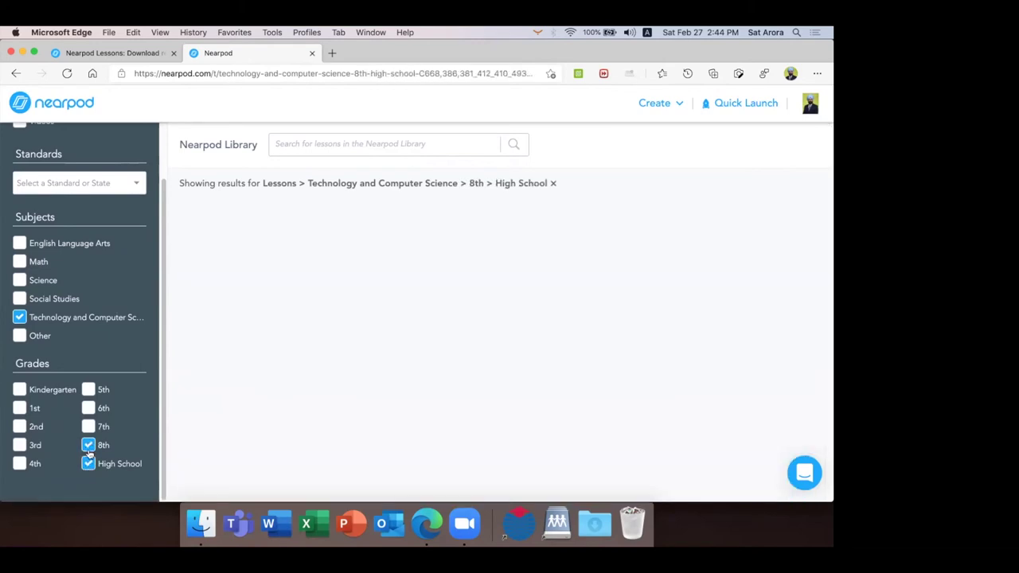
{"action": "left_click", "coordinate": [89, 445]}
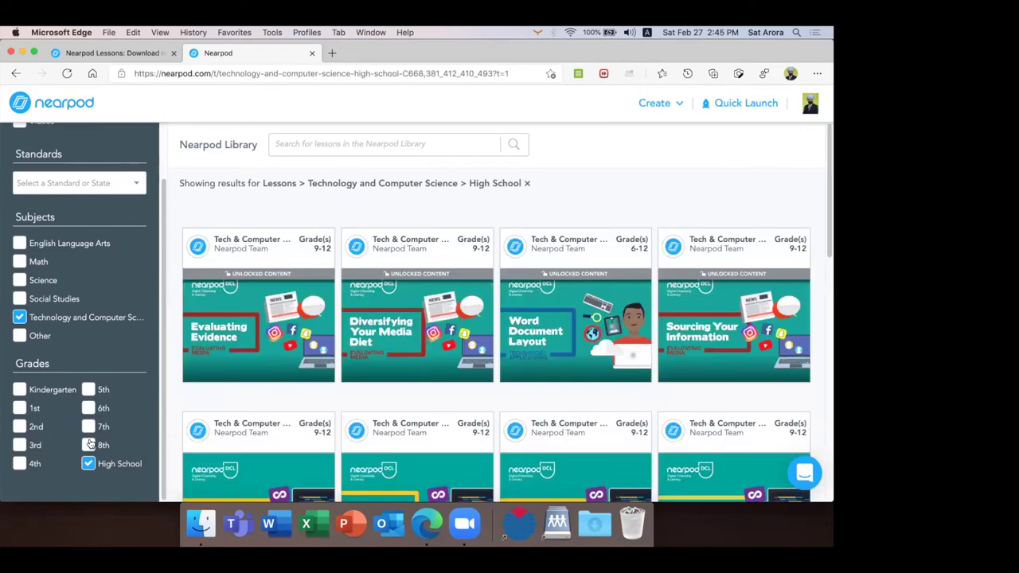
Browse the filtered high school technology lessons and search them for VPN.
{"action": "scroll", "coordinate": [277, 388], "scroll_direction": "down", "scroll_amount": 3}
{"action": "scroll", "coordinate": [277, 388], "scroll_direction": "down", "scroll_amount": 10}
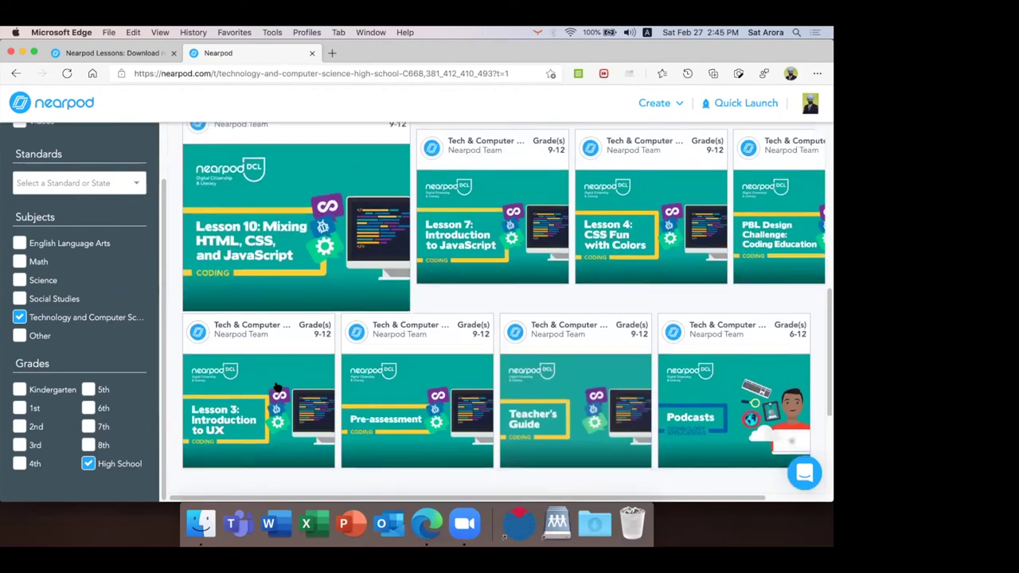
{"action": "scroll", "coordinate": [277, 389], "scroll_direction": "down", "scroll_amount": 6}
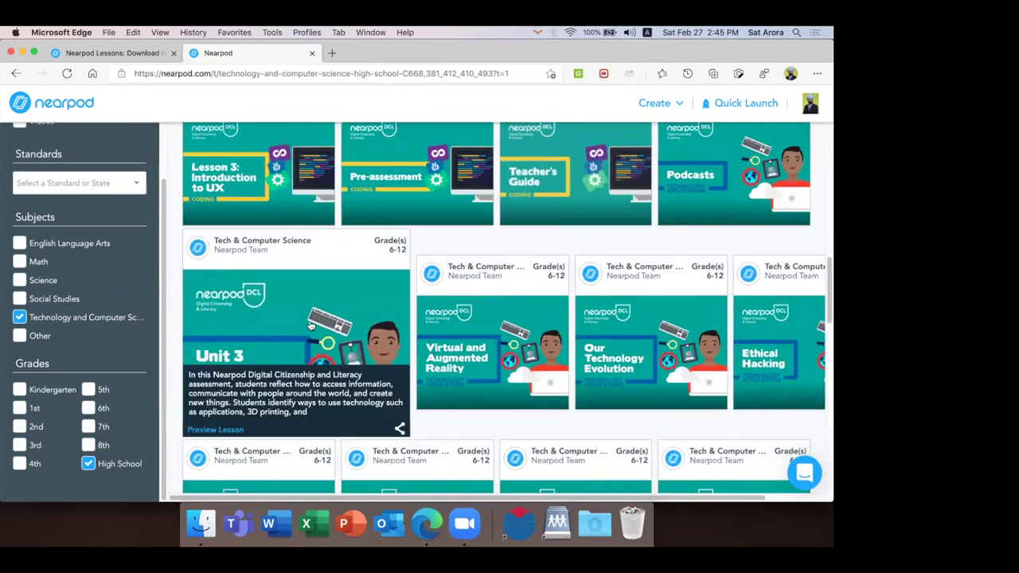
{"action": "scroll", "coordinate": [311, 325], "scroll_direction": "up", "scroll_amount": 15}
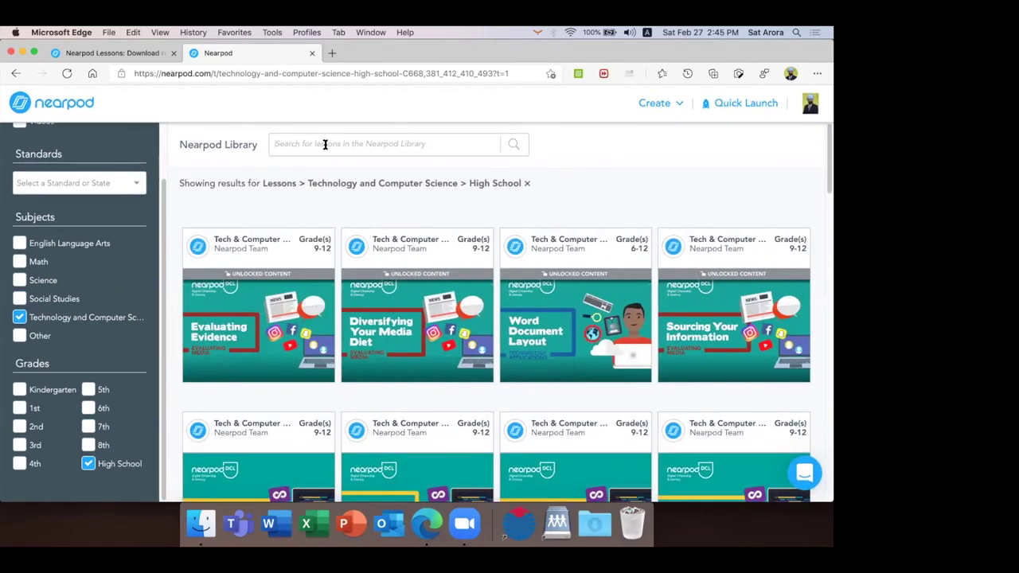
{"action": "left_click", "coordinate": [325, 144]}
{"action": "type", "text": "VPN"}
{"action": "key", "text": "Return"}
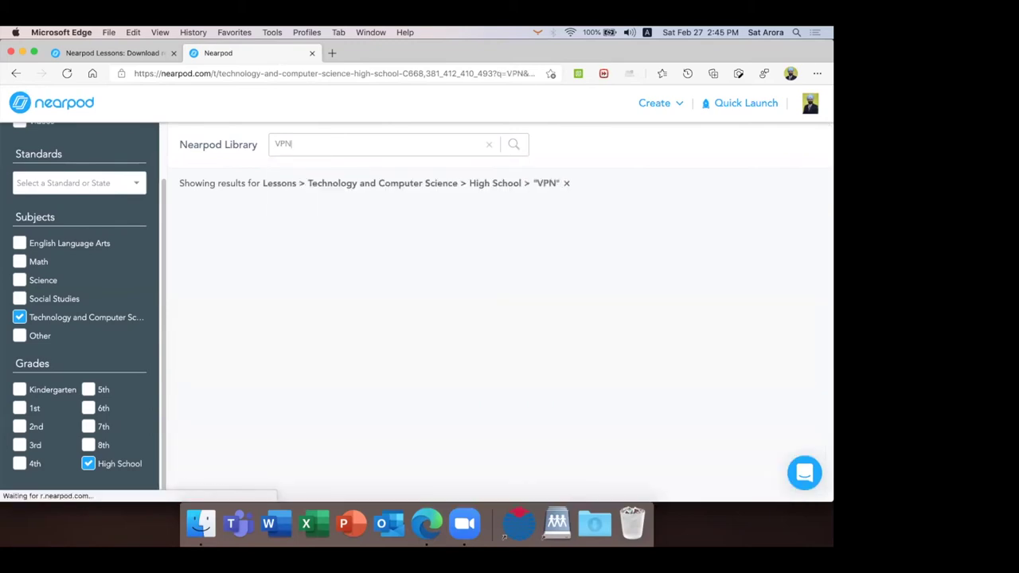
Replace the search term with the suggested term social media to search the filtered lessons.
{"action": "double_click", "coordinate": [330, 145]}
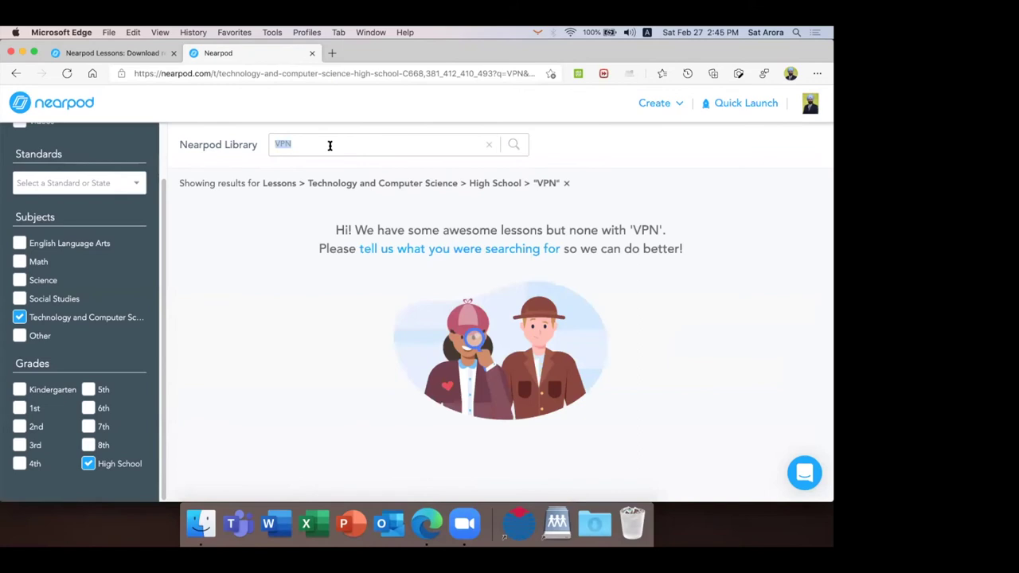
{"action": "type", "text": "Di"}
{"action": "key", "text": "BackSpace"}
{"action": "key", "text": "BackSpace"}
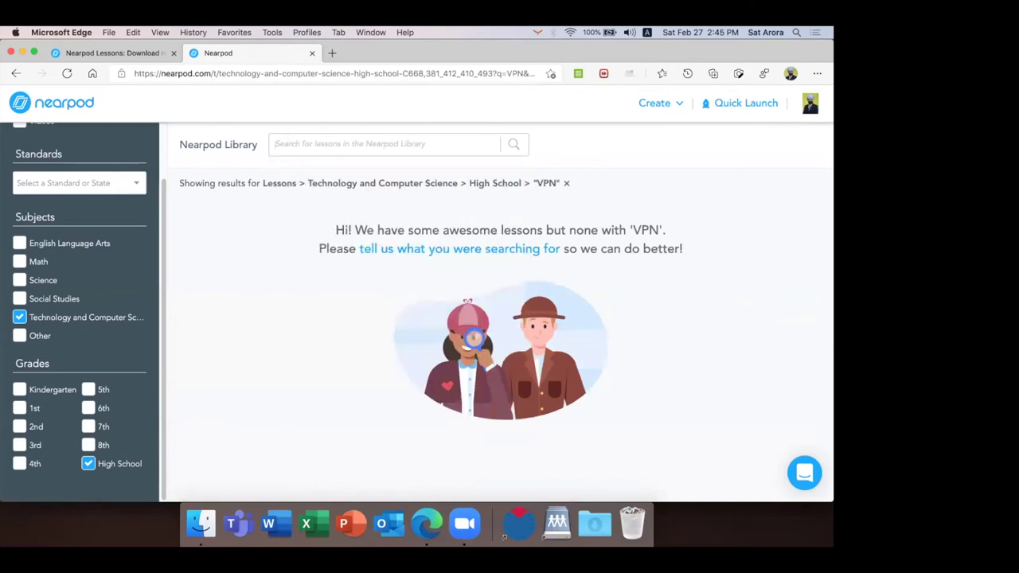
{"action": "type", "text": "Social M"}
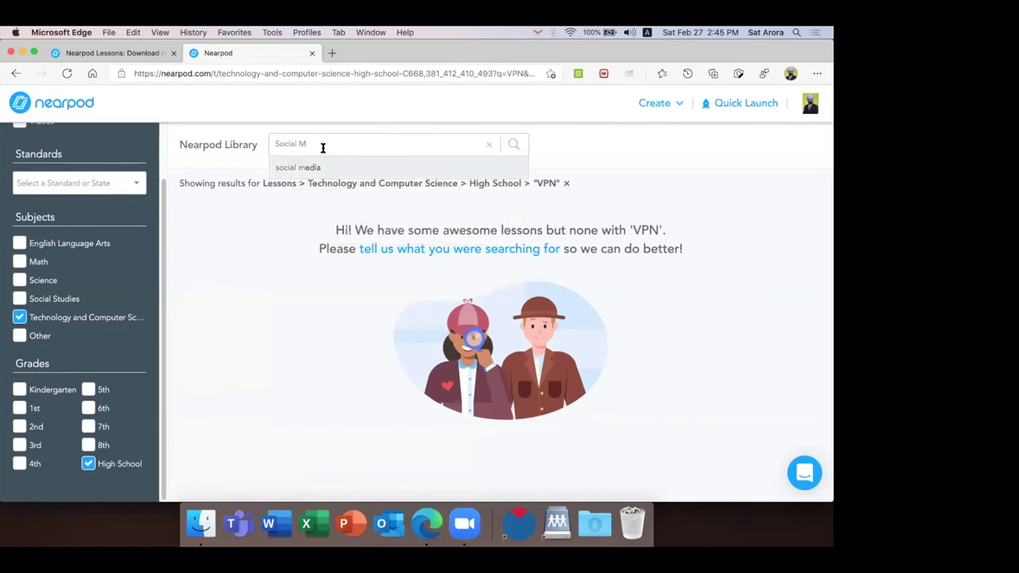
{"action": "left_click", "coordinate": [294, 168]}
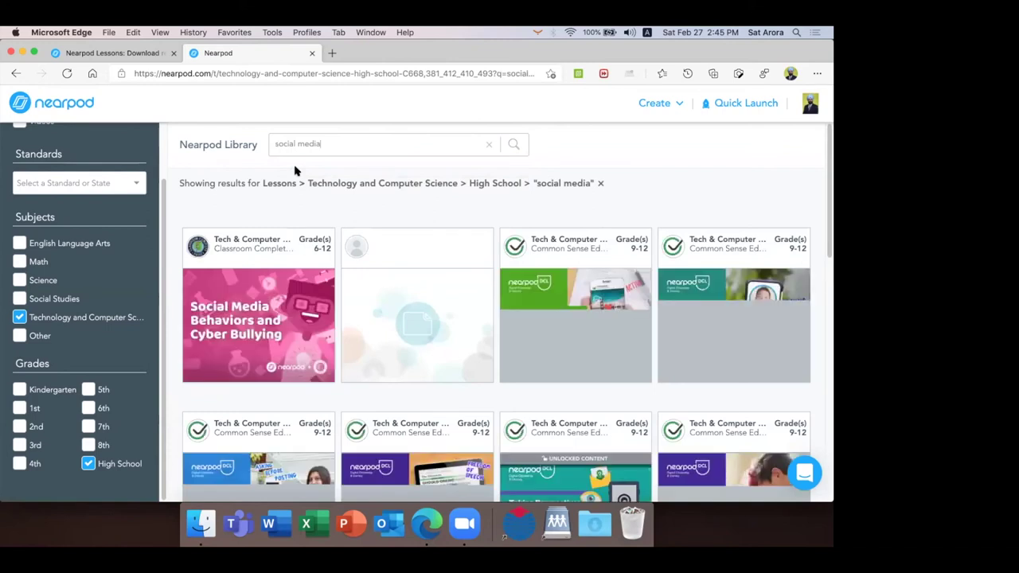
Look through the social media lessons, preview Social Media Behaviors and Cyber Bullying, and add it to My Lessons.
{"action": "mouse_move", "coordinate": [303, 275]}
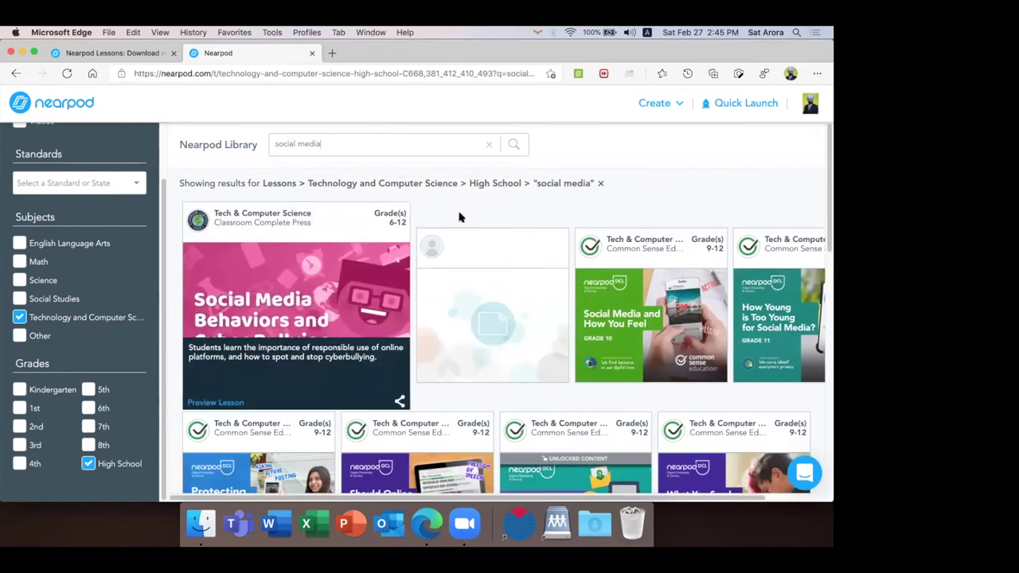
{"action": "scroll", "coordinate": [445, 201], "scroll_direction": "down", "scroll_amount": 2}
{"action": "scroll", "coordinate": [445, 202], "scroll_direction": "down", "scroll_amount": 4}
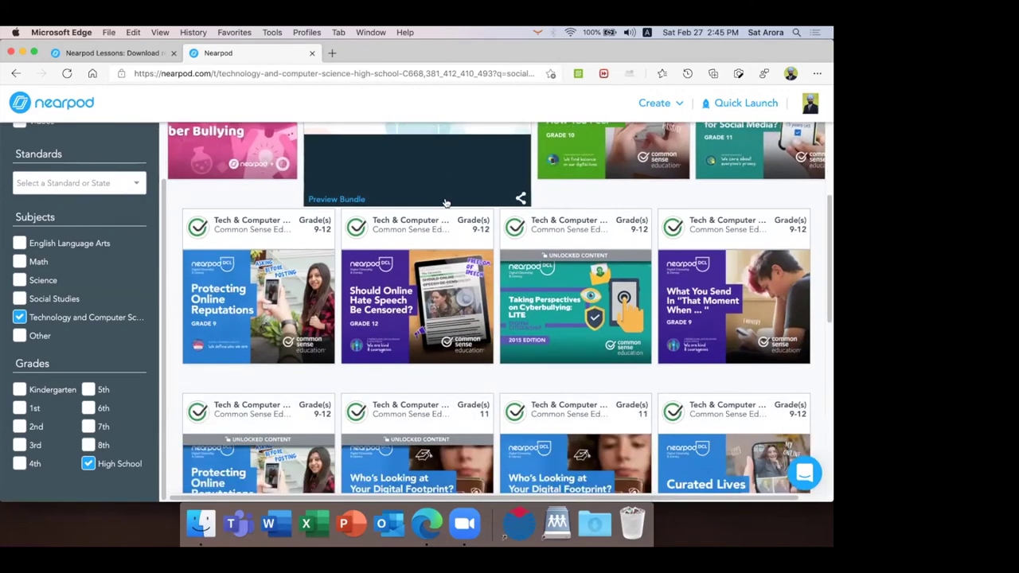
{"action": "scroll", "coordinate": [446, 201], "scroll_direction": "down", "scroll_amount": 6}
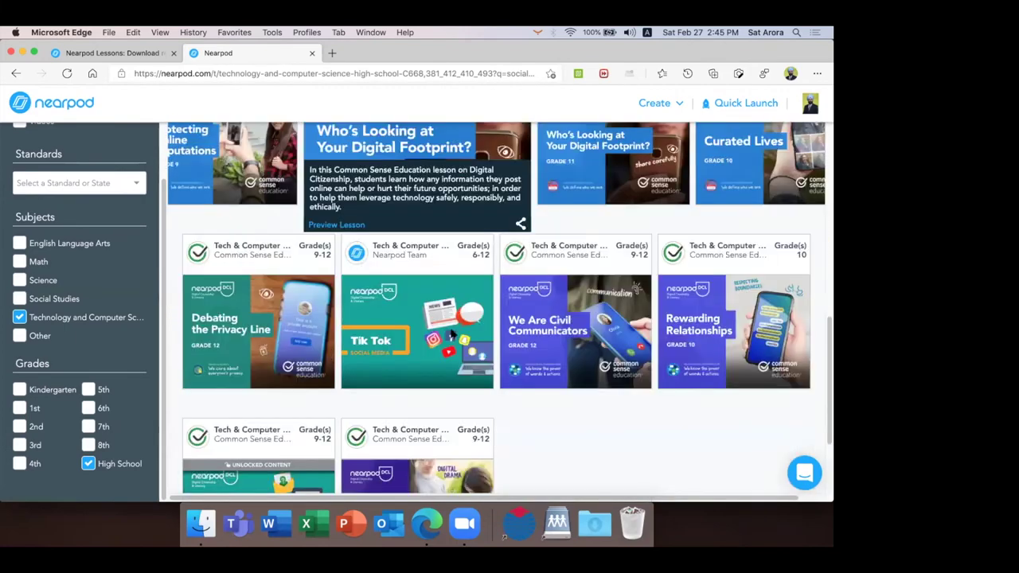
{"action": "scroll", "coordinate": [486, 352], "scroll_direction": "up", "scroll_amount": 12}
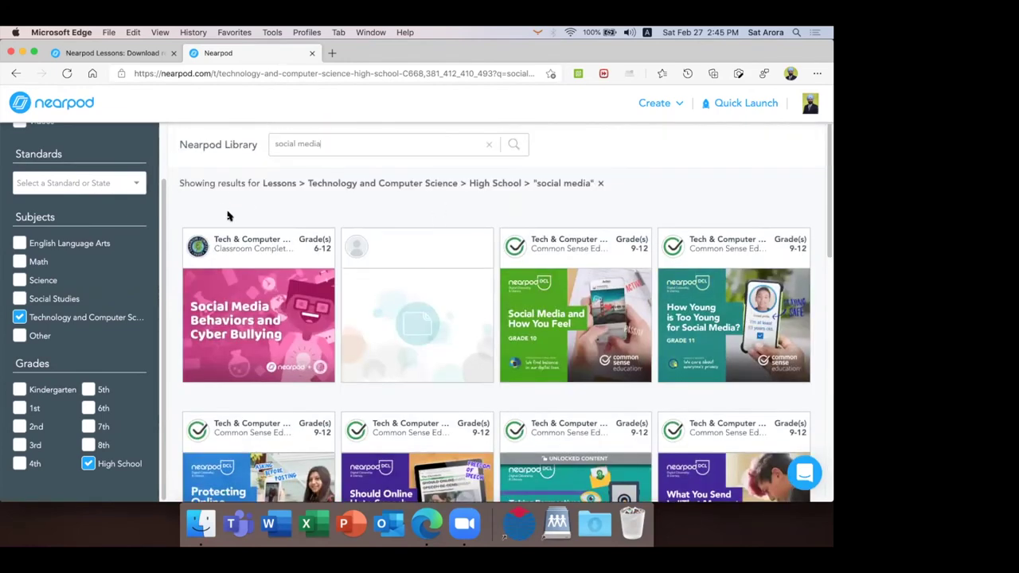
{"action": "mouse_move", "coordinate": [233, 311]}
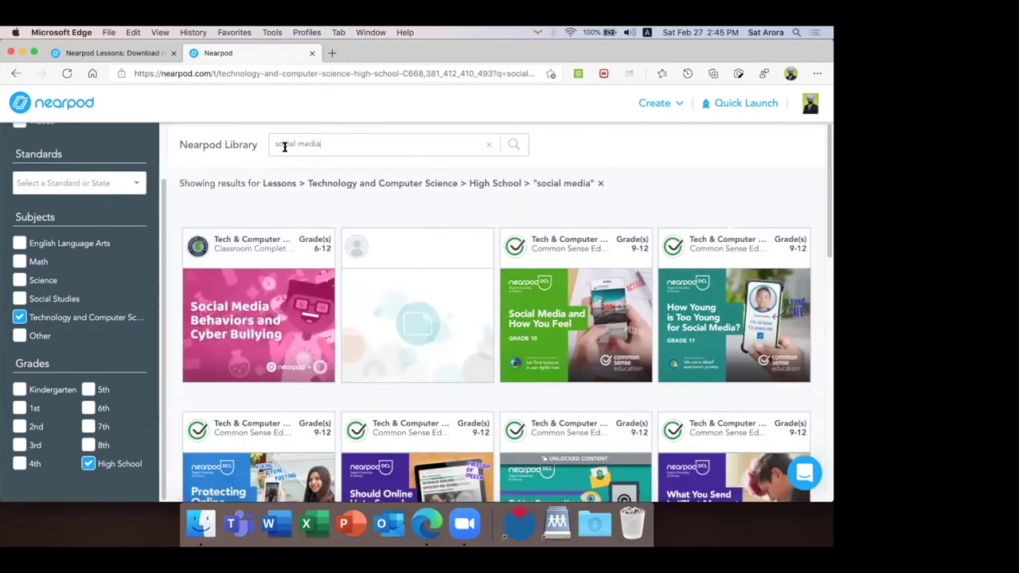
{"action": "left_click", "coordinate": [219, 404]}
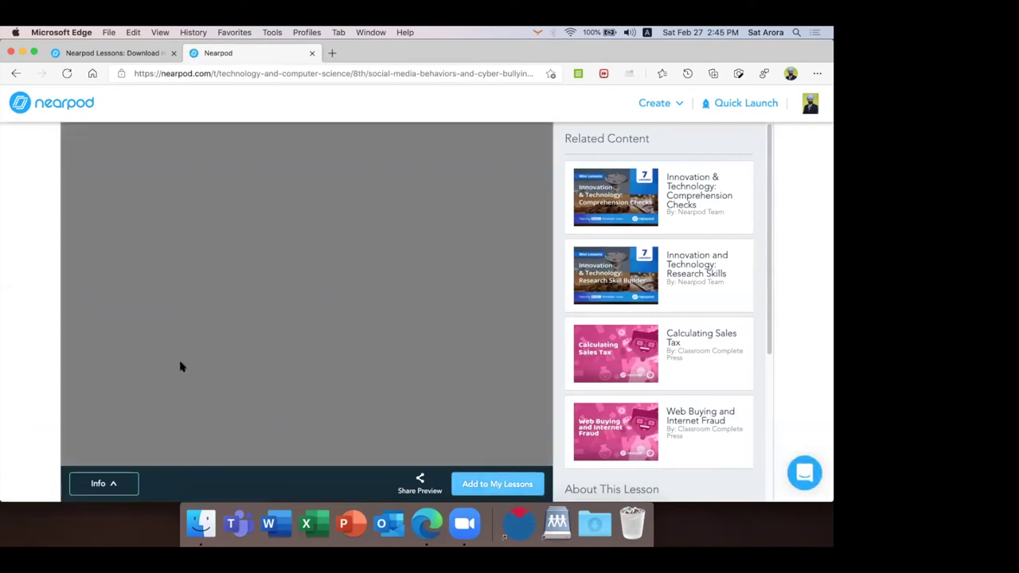
{"action": "left_click", "coordinate": [491, 483]}
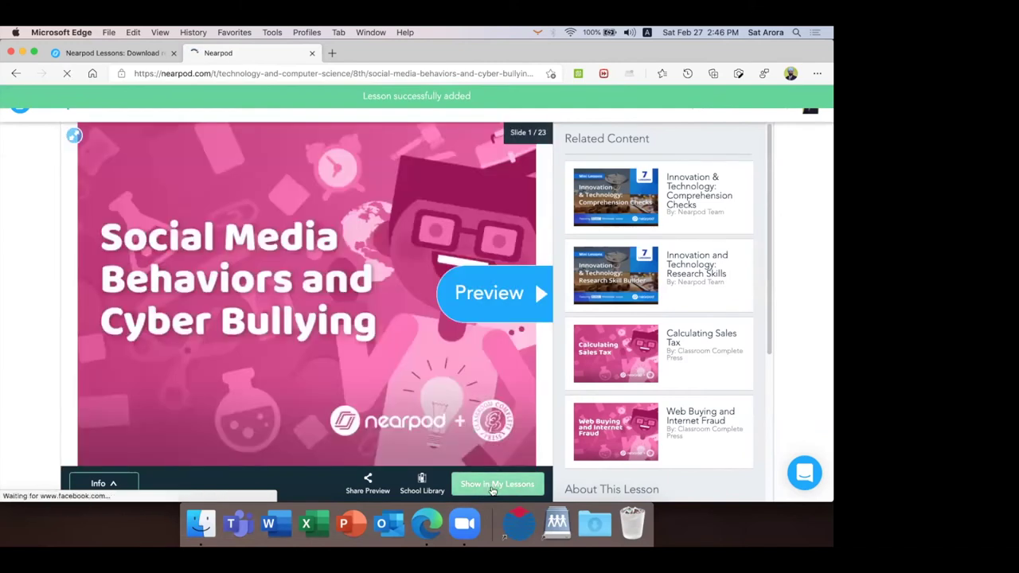
Show the added Social Media Behaviors and Cyber Bullying lesson in My Lessons and open it for editing without duplicating it.
{"action": "left_click", "coordinate": [493, 485]}
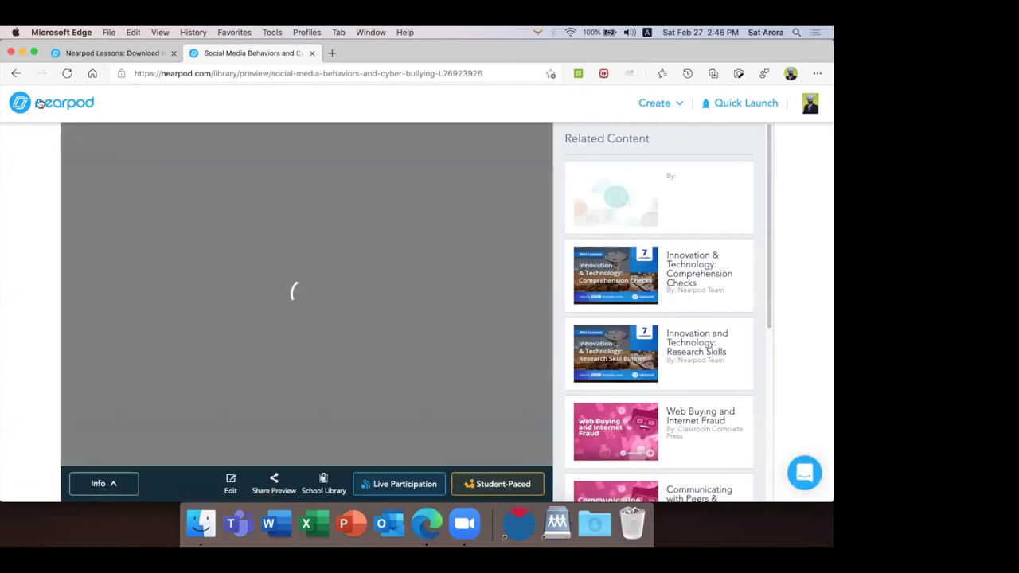
{"action": "left_click", "coordinate": [39, 104]}
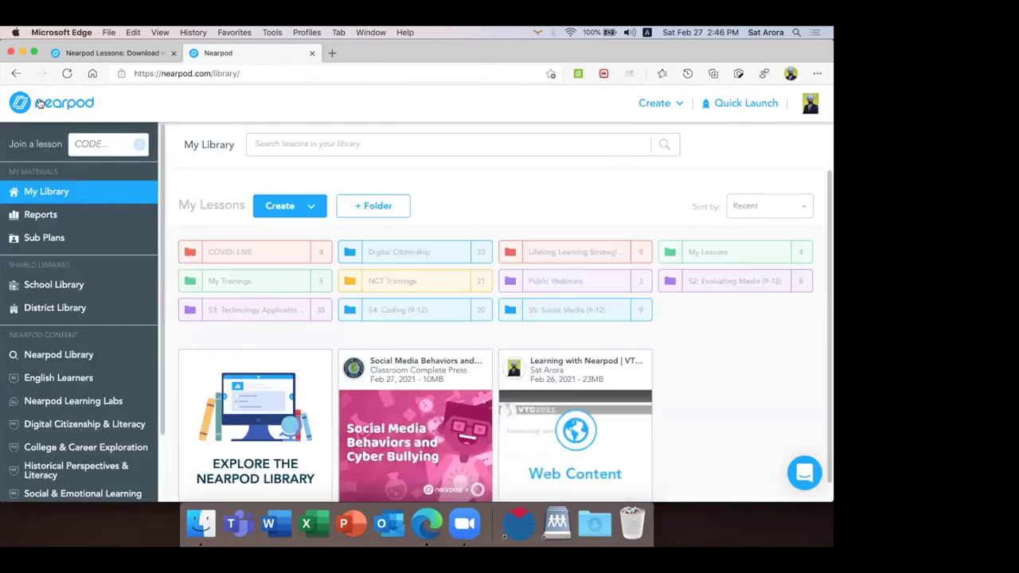
{"action": "scroll", "coordinate": [438, 246], "scroll_direction": "down", "scroll_amount": 1}
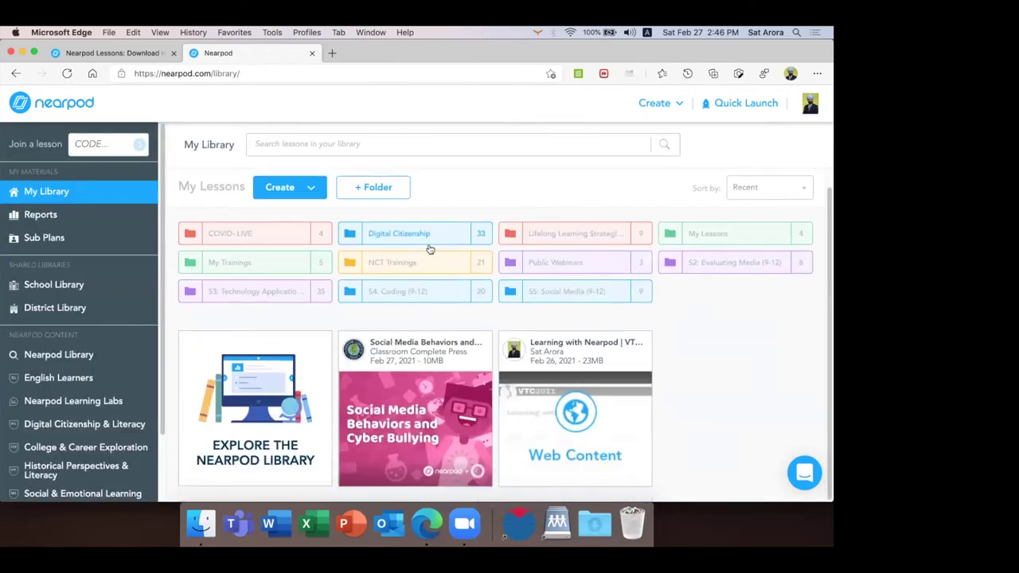
{"action": "mouse_move", "coordinate": [395, 383]}
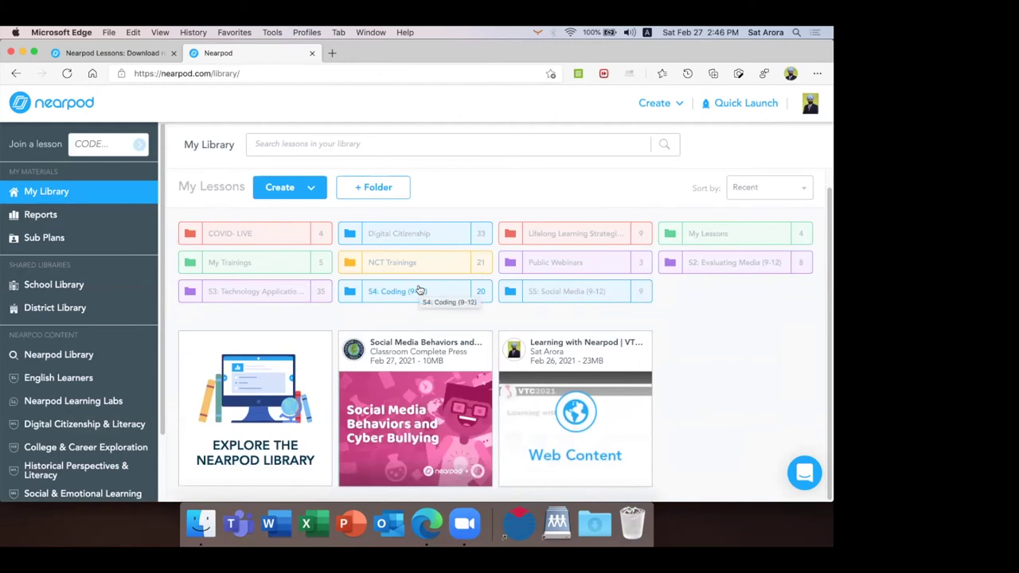
{"action": "mouse_move", "coordinate": [414, 354]}
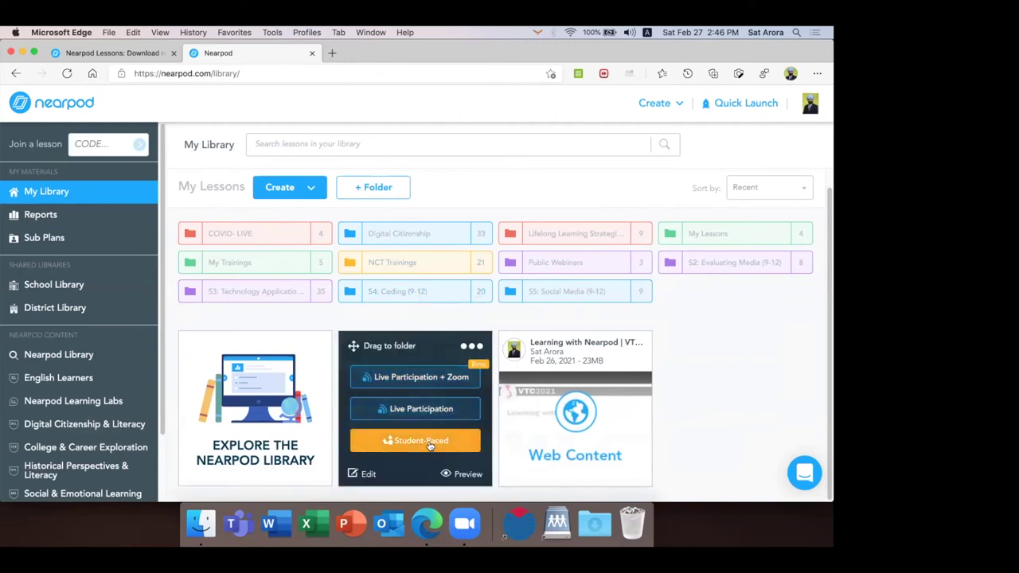
{"action": "left_click", "coordinate": [366, 476]}
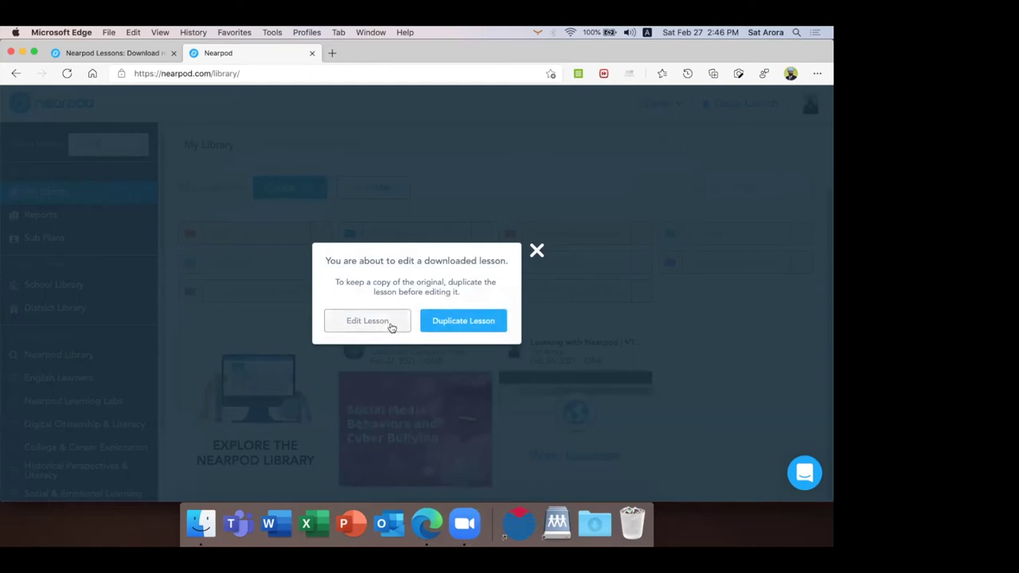
{"action": "left_click", "coordinate": [366, 326]}
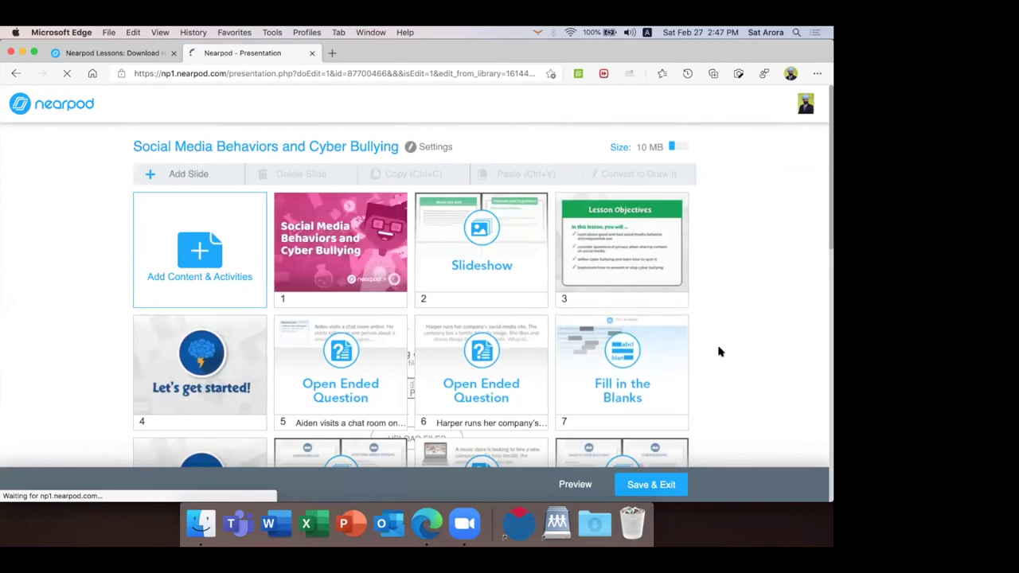
Delete the Slideshow at position 2 from the Social Media Behaviors and Cyber Bullying lesson.
{"action": "scroll", "coordinate": [719, 351], "scroll_direction": "down", "scroll_amount": 1}
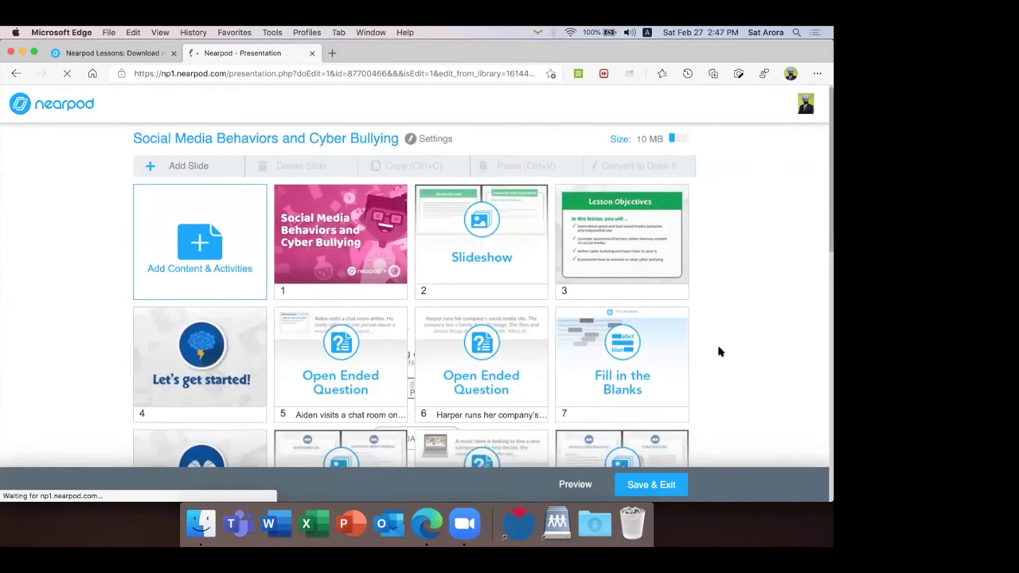
{"action": "left_click", "coordinate": [468, 265]}
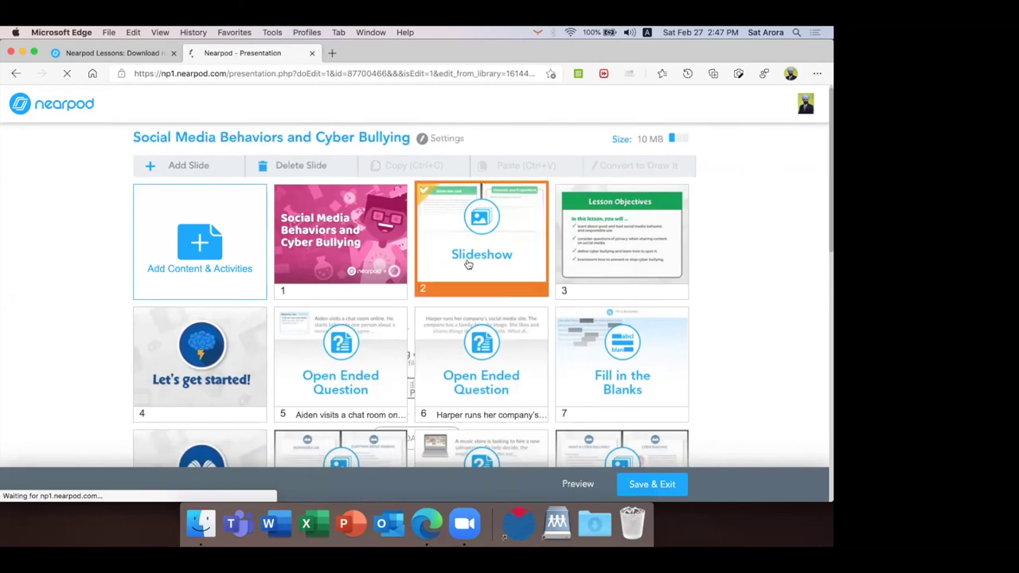
{"action": "left_click", "coordinate": [286, 166]}
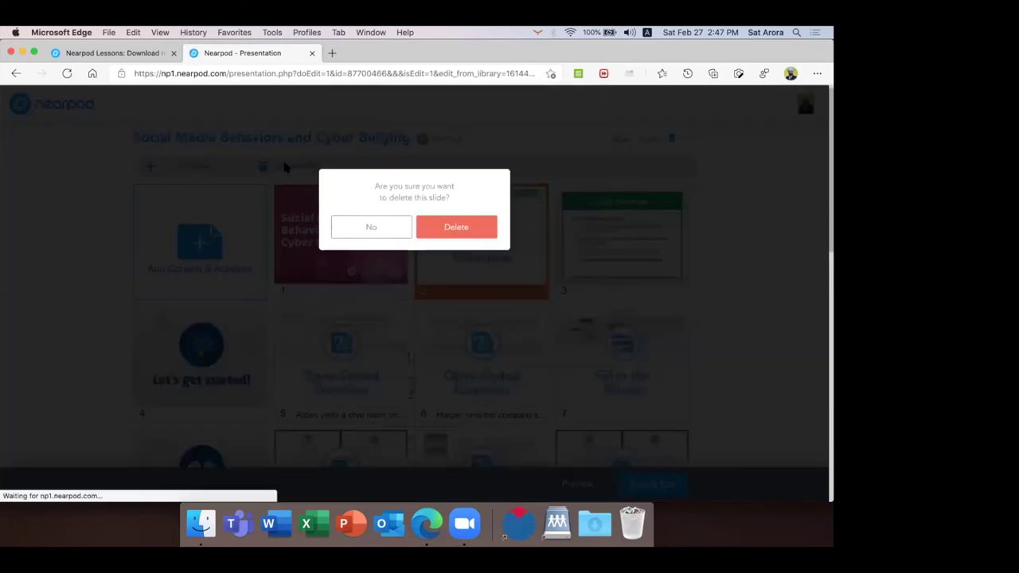
{"action": "left_click", "coordinate": [456, 228]}
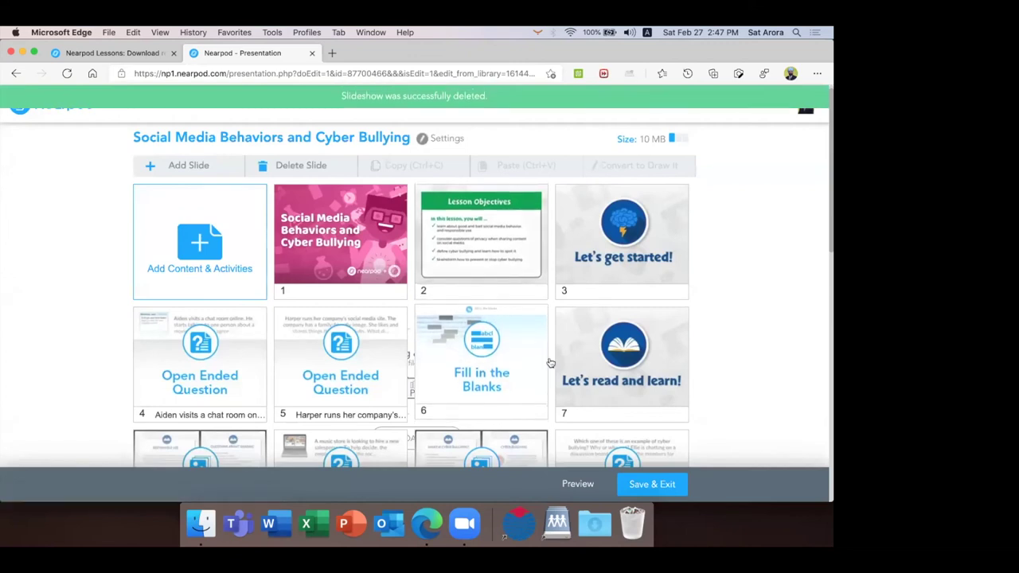
Move the "Let's read and learn!" slide to position 2 and the "Thank you" slide to the end of the lesson.
{"action": "left_click", "coordinate": [587, 351]}
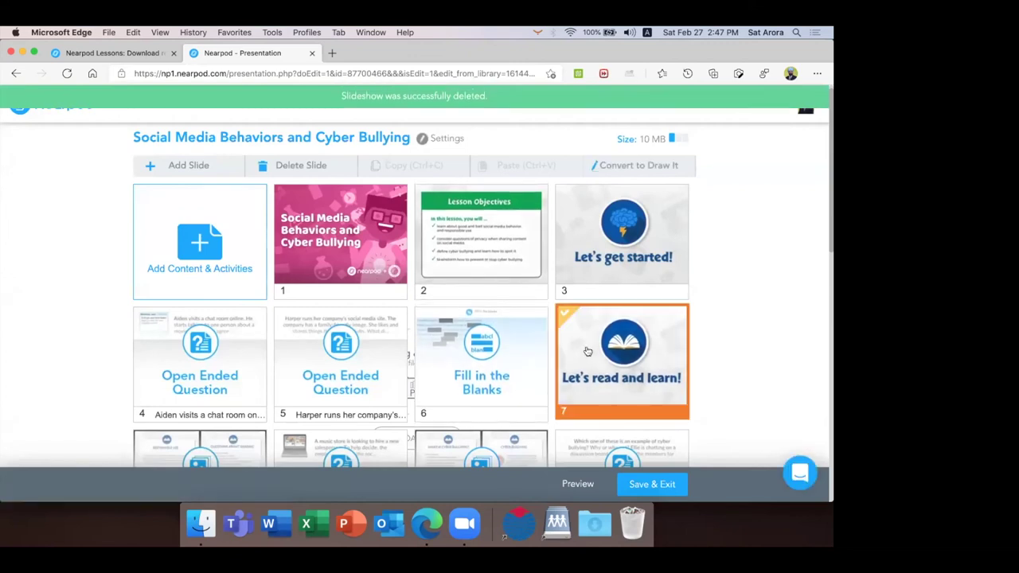
{"action": "left_click_drag", "start_coordinate": [587, 351], "coordinate": [441, 236]}
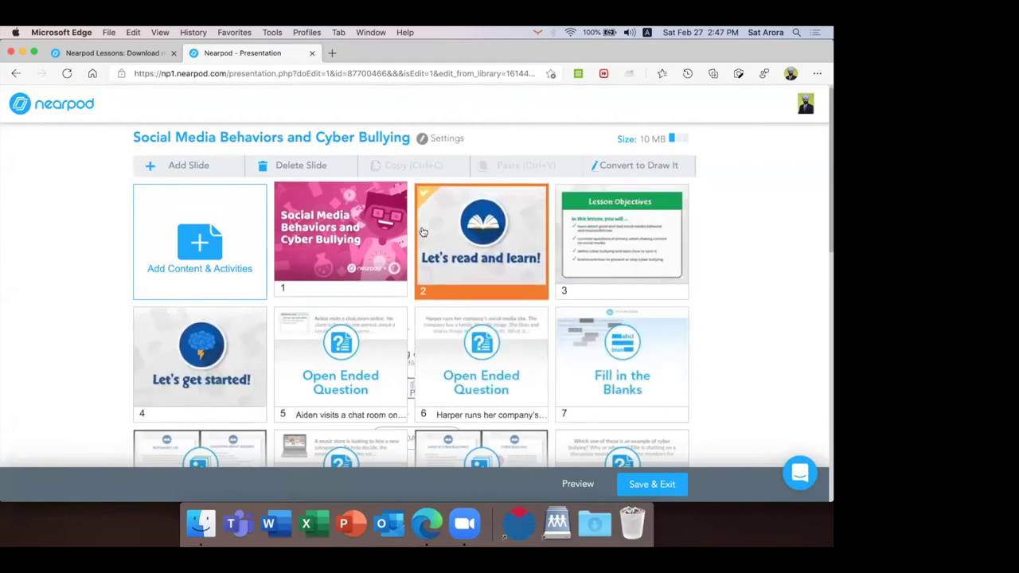
{"action": "scroll", "coordinate": [434, 234], "scroll_direction": "down", "scroll_amount": 5}
{"action": "scroll", "coordinate": [424, 233], "scroll_direction": "up", "scroll_amount": 2}
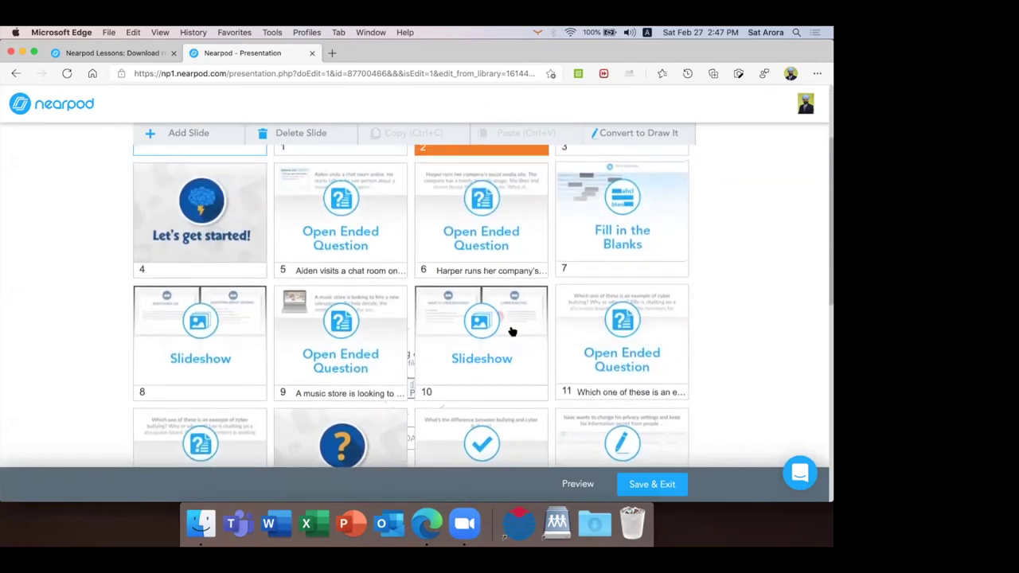
{"action": "scroll", "coordinate": [233, 329], "scroll_direction": "down", "scroll_amount": 6}
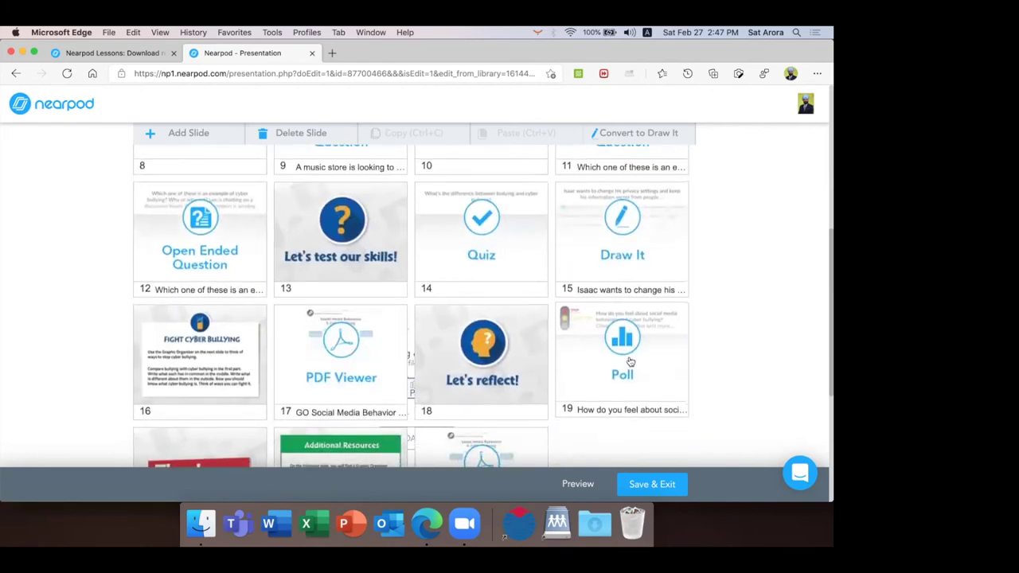
{"action": "scroll", "coordinate": [610, 364], "scroll_direction": "down", "scroll_amount": 5}
{"action": "scroll", "coordinate": [628, 359], "scroll_direction": "up", "scroll_amount": 7}
{"action": "scroll", "coordinate": [628, 359], "scroll_direction": "down", "scroll_amount": 8}
{"action": "left_click", "coordinate": [216, 266]}
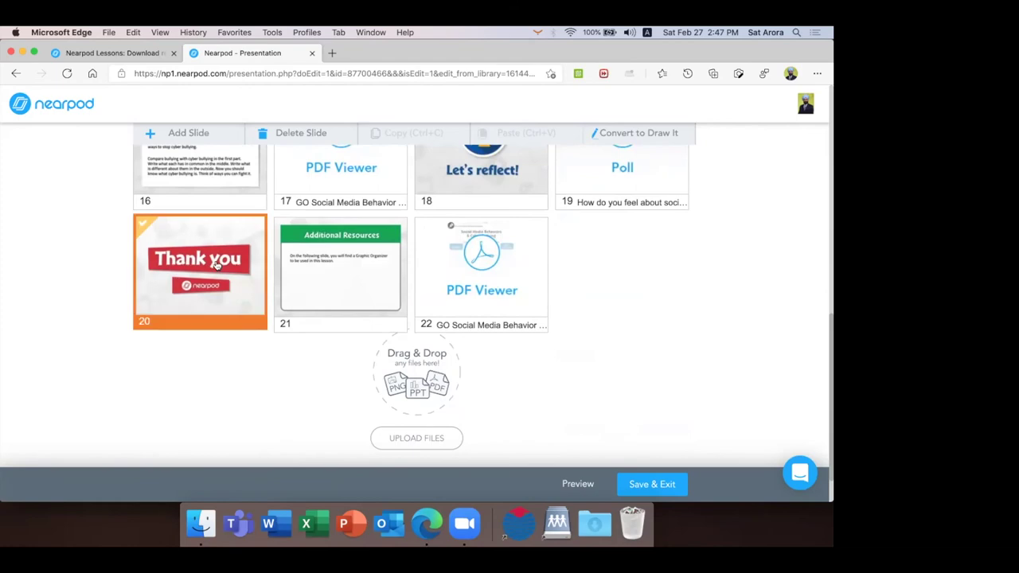
{"action": "left_click_drag", "start_coordinate": [225, 263], "coordinate": [536, 266]}
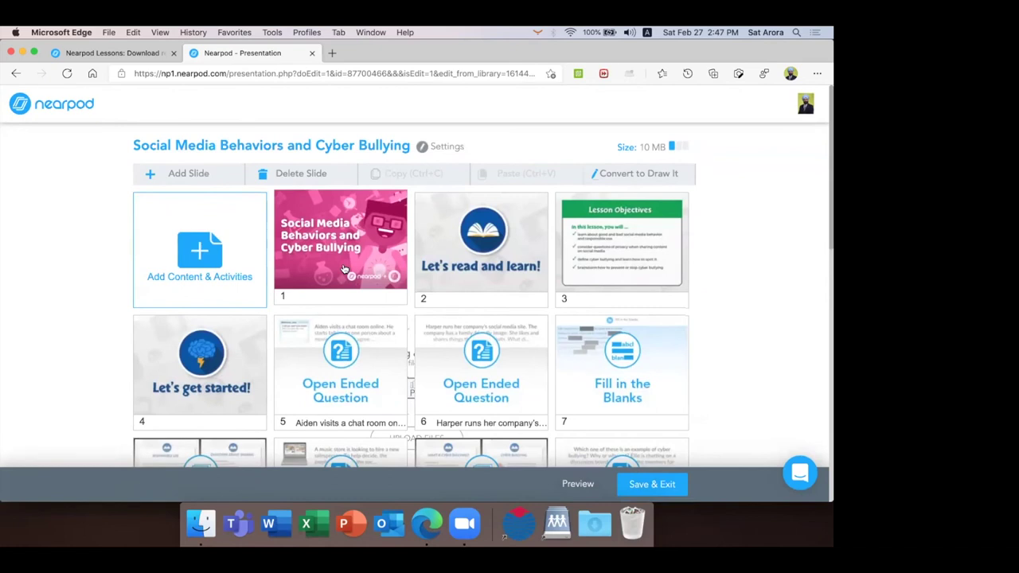
Review the available content and activity types, and choose the Flocabulary video Anger from the Video Library as new content.
{"action": "left_click", "coordinate": [191, 246]}
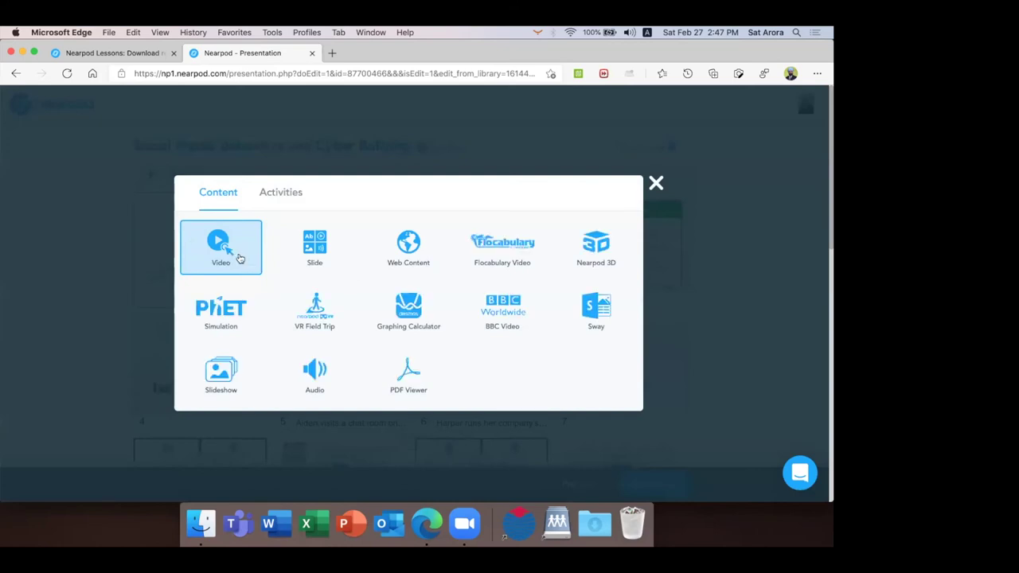
{"action": "left_click", "coordinate": [274, 199]}
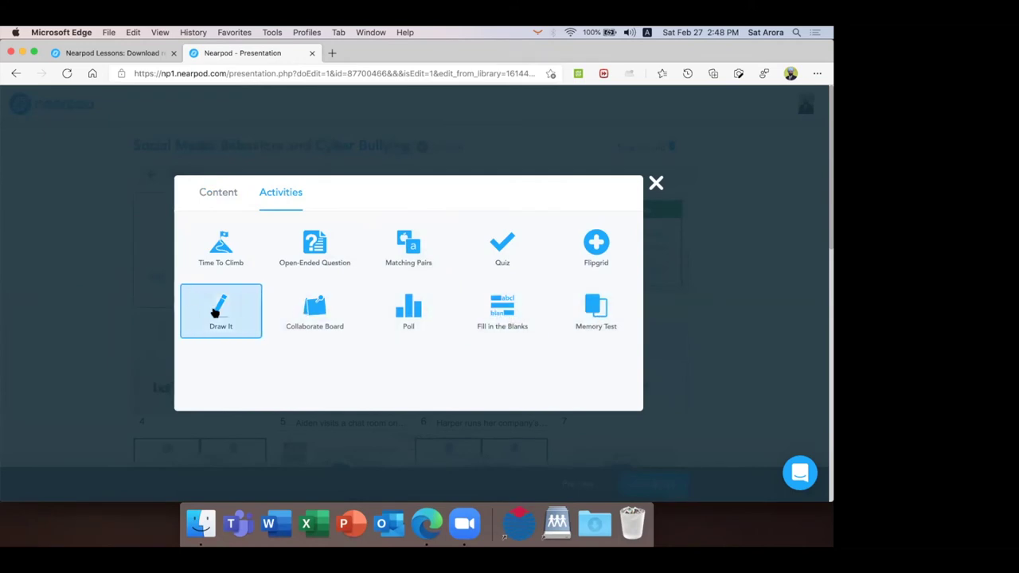
{"action": "left_click", "coordinate": [219, 193]}
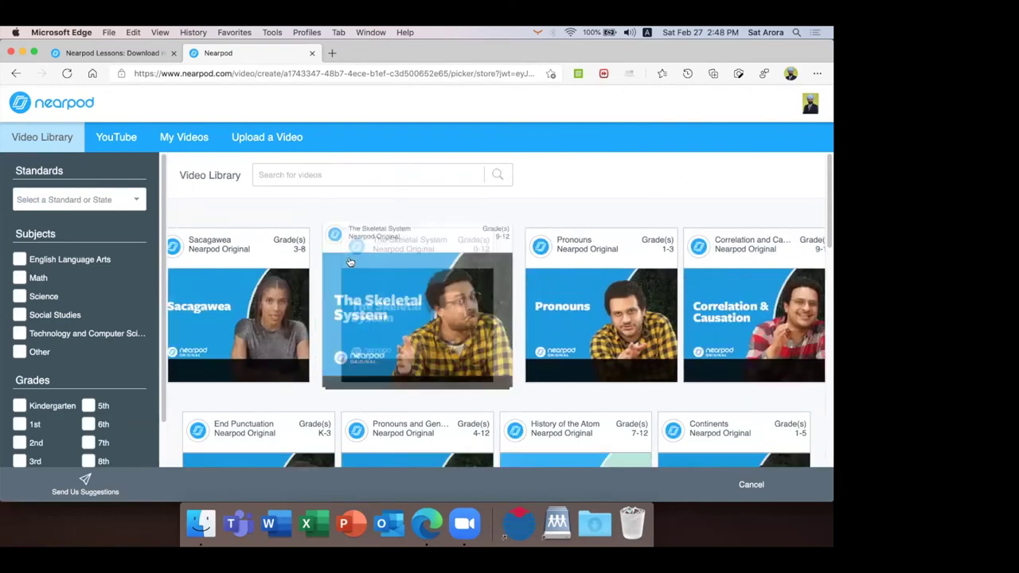
{"action": "scroll", "coordinate": [348, 255], "scroll_direction": "down", "scroll_amount": 10}
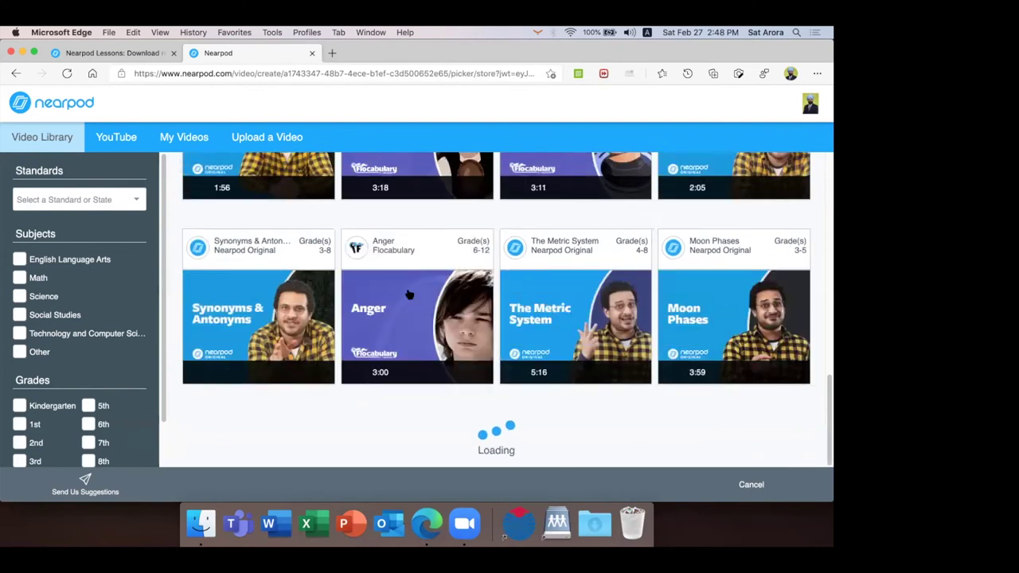
{"action": "left_click", "coordinate": [411, 292]}
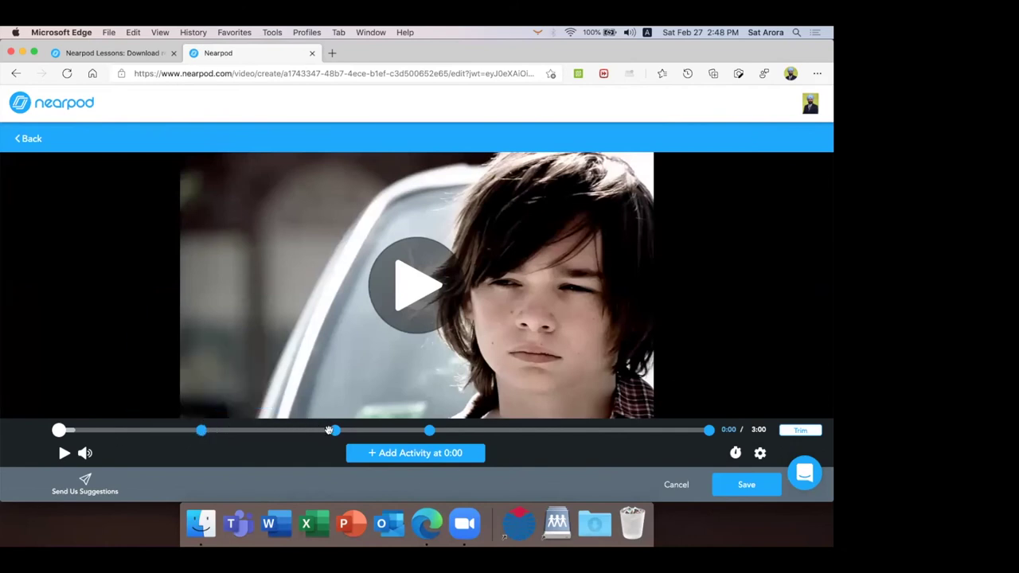
Reword the multiple choice question at 0:39 in the Anger video to "Why is he angry?" and save the activity.
{"action": "mouse_move", "coordinate": [337, 436]}
{"action": "mouse_move", "coordinate": [430, 437]}
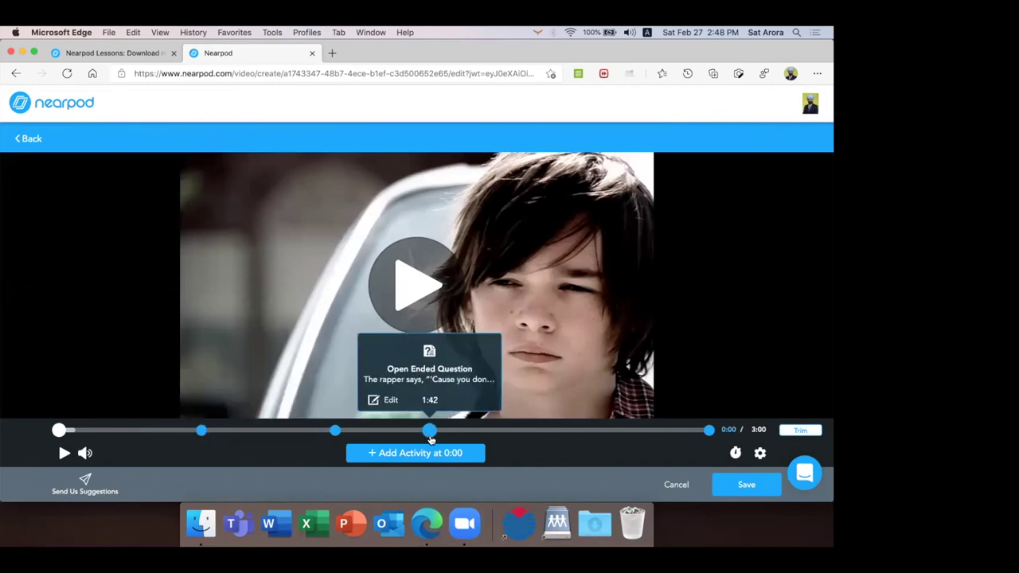
{"action": "mouse_move", "coordinate": [204, 433]}
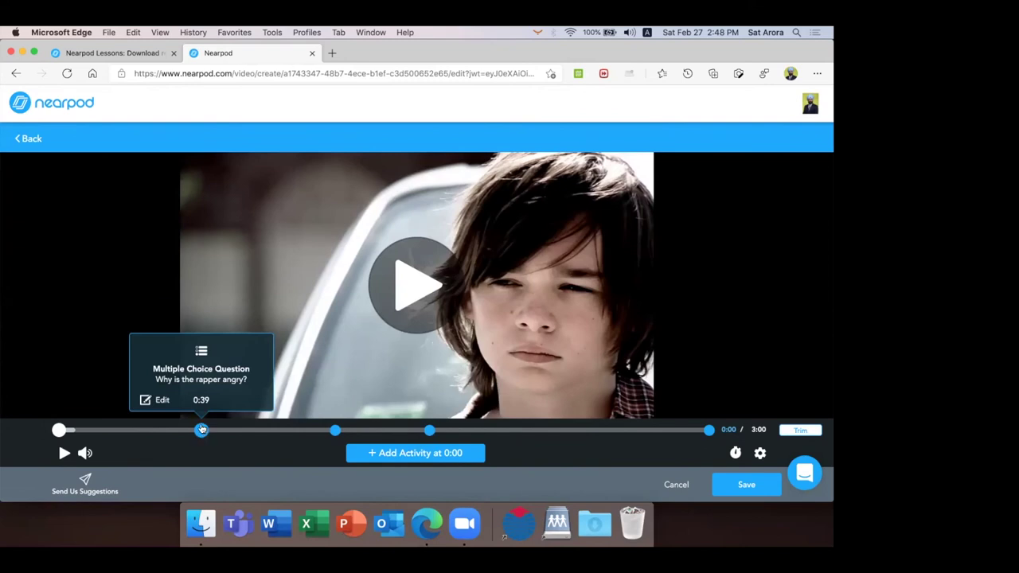
{"action": "left_click", "coordinate": [203, 432]}
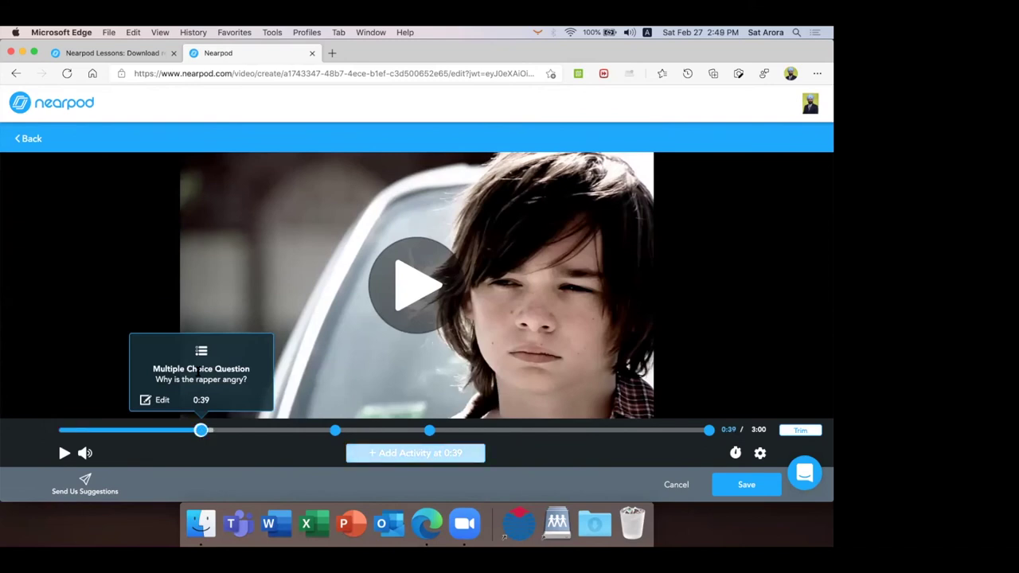
{"action": "left_click", "coordinate": [162, 401]}
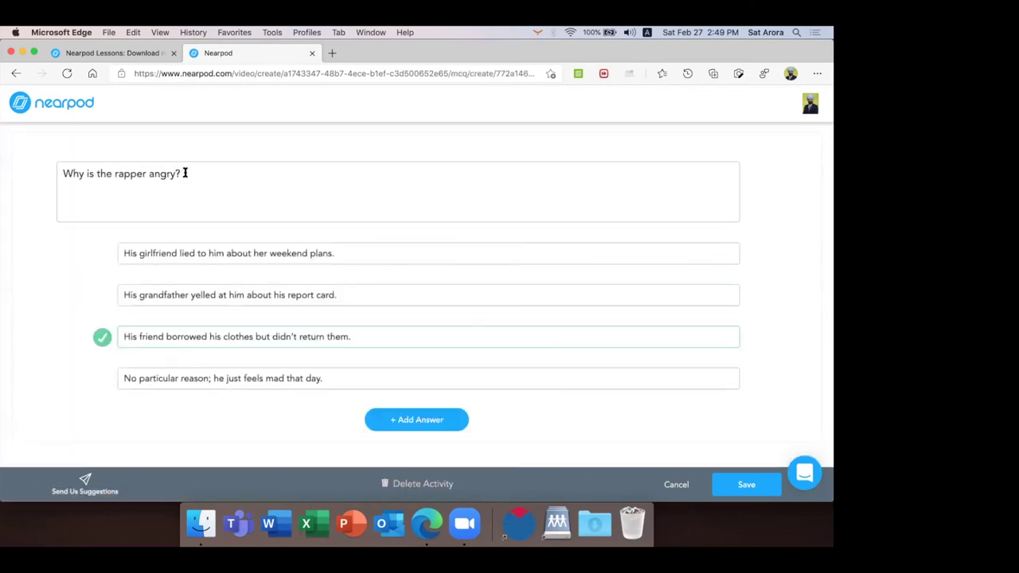
{"action": "left_click", "coordinate": [184, 172]}
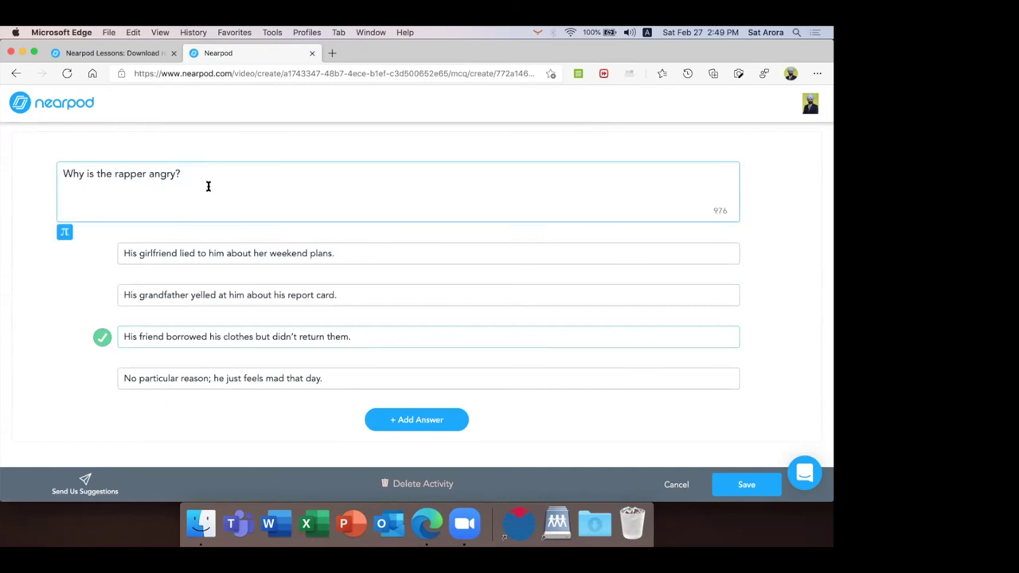
{"action": "double_click", "coordinate": [131, 172]}
{"action": "key", "text": "BackSpace"}
{"action": "key", "text": "BackSpace"}
{"action": "key", "text": "BackSpace"}
{"action": "key", "text": "BackSpace"}
{"action": "key", "text": "BackSpace"}
{"action": "key", "text": "BackSpace"}
{"action": "key", "text": "BackSpace"}
{"action": "key", "text": "BackSpace"}
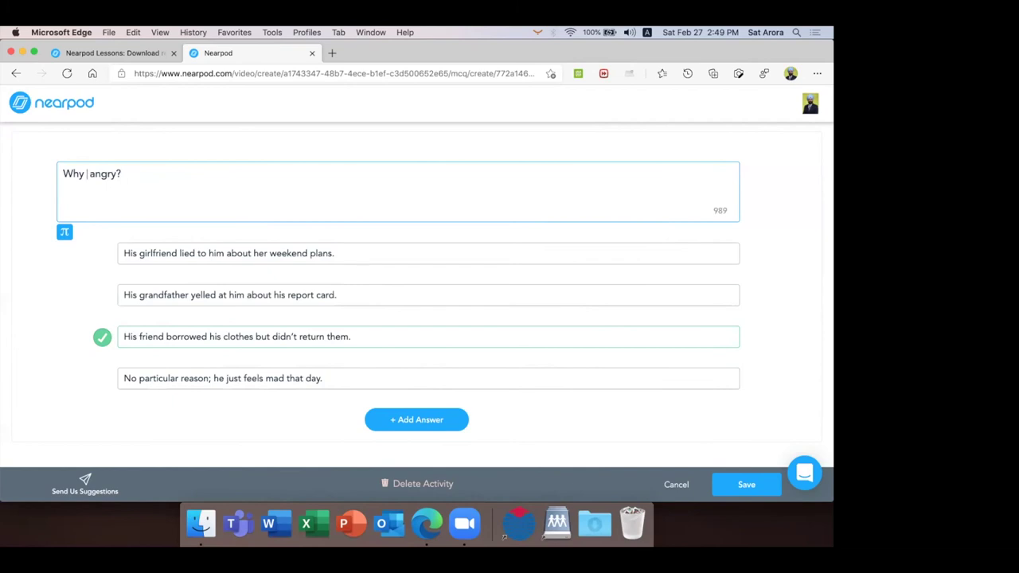
{"action": "type", "text": "is he"}
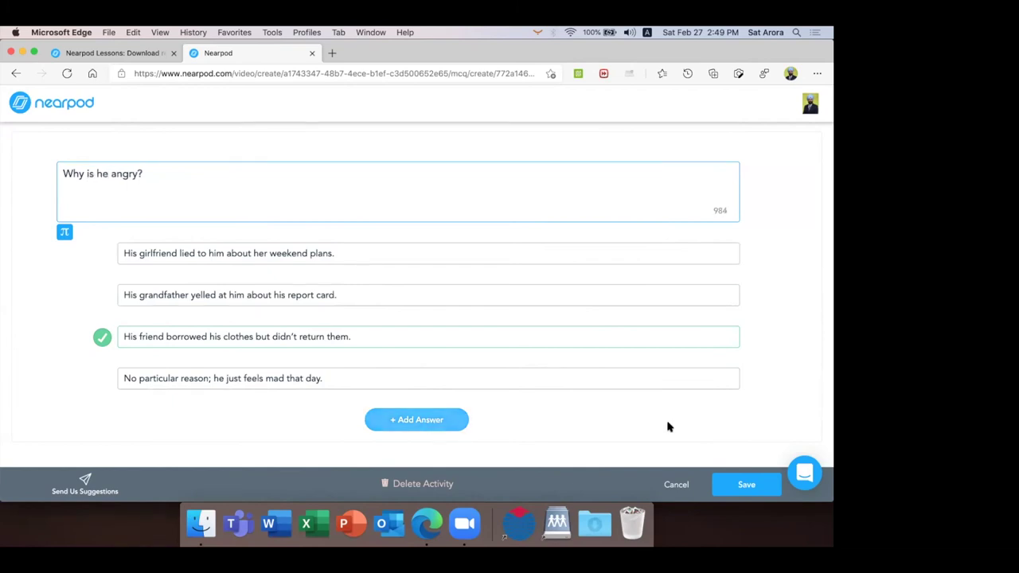
{"action": "left_click", "coordinate": [748, 485]}
{"action": "left_click", "coordinate": [747, 489]}
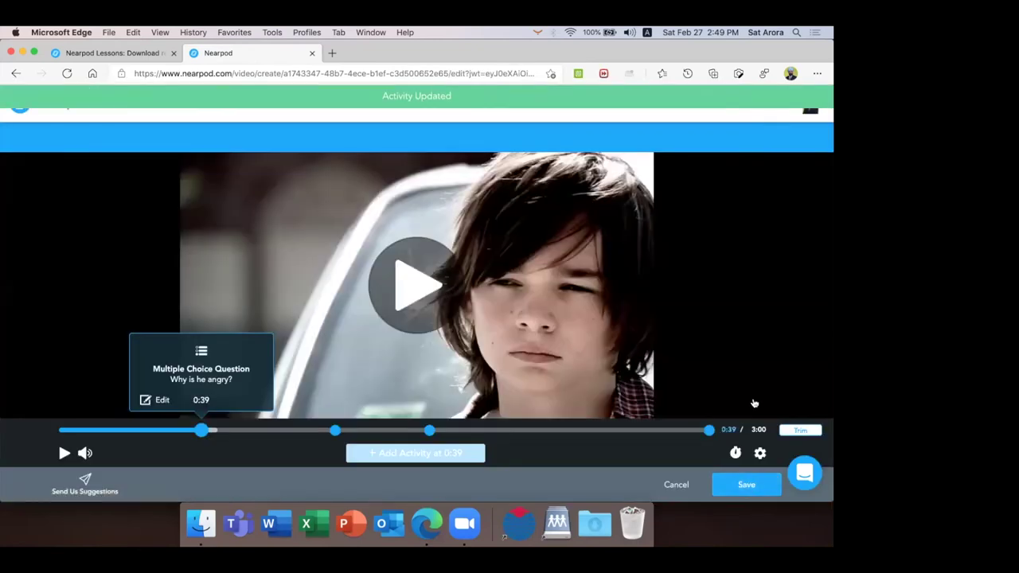
Save the Anger video into the lesson and move its slide to position 10, after the music store question.
{"action": "left_click", "coordinate": [749, 483]}
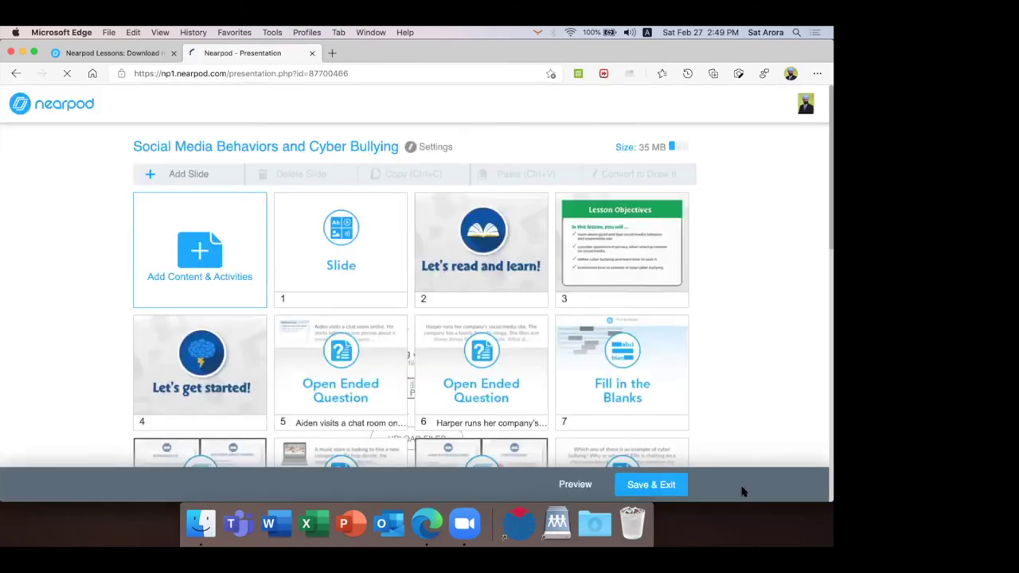
{"action": "scroll", "coordinate": [586, 466], "scroll_direction": "down", "scroll_amount": 10}
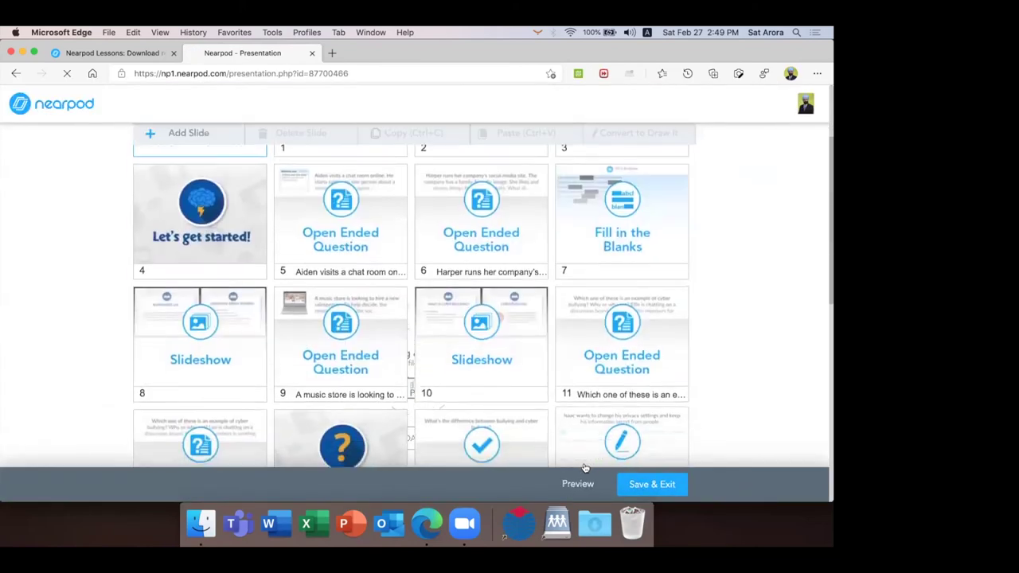
{"action": "scroll", "coordinate": [586, 465], "scroll_direction": "down", "scroll_amount": 3}
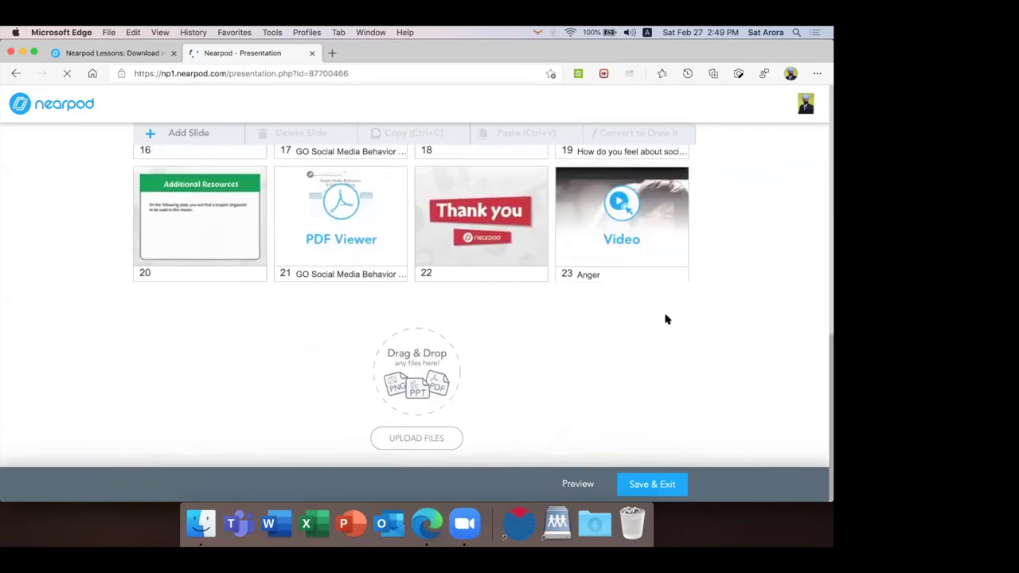
{"action": "left_click_drag", "start_coordinate": [653, 327], "coordinate": [347, 201]}
{"action": "scroll", "coordinate": [348, 201], "scroll_direction": "up", "scroll_amount": 3}
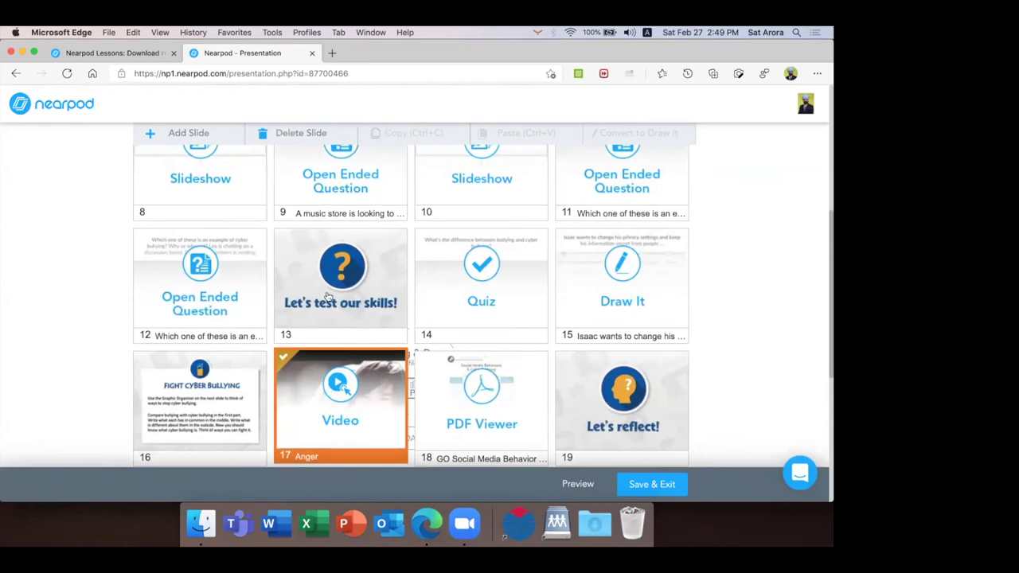
{"action": "left_click_drag", "start_coordinate": [375, 294], "coordinate": [528, 186]}
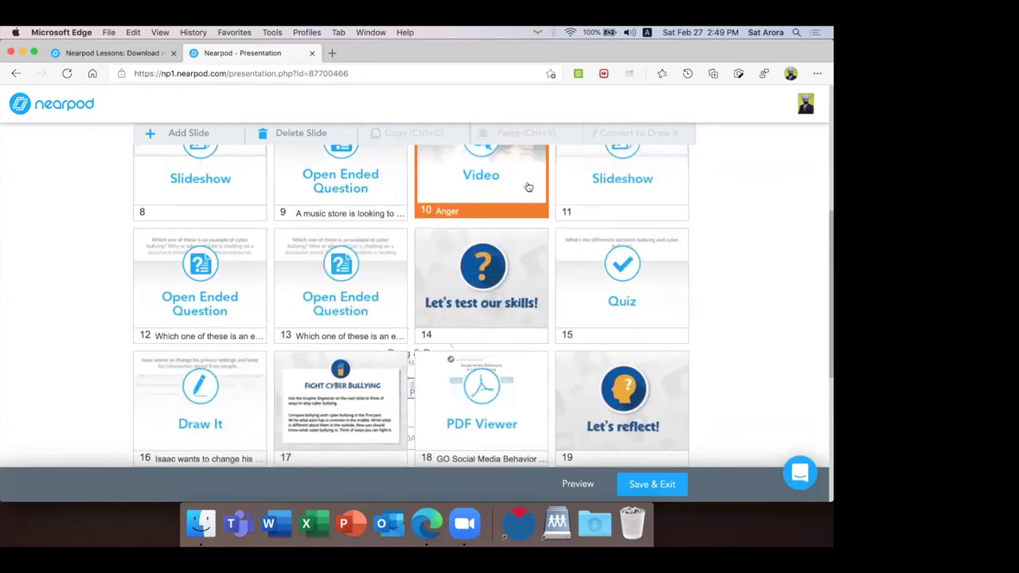
Save the edited lesson and exit the editor to My Library.
{"action": "scroll", "coordinate": [528, 186], "scroll_direction": "up", "scroll_amount": 2}
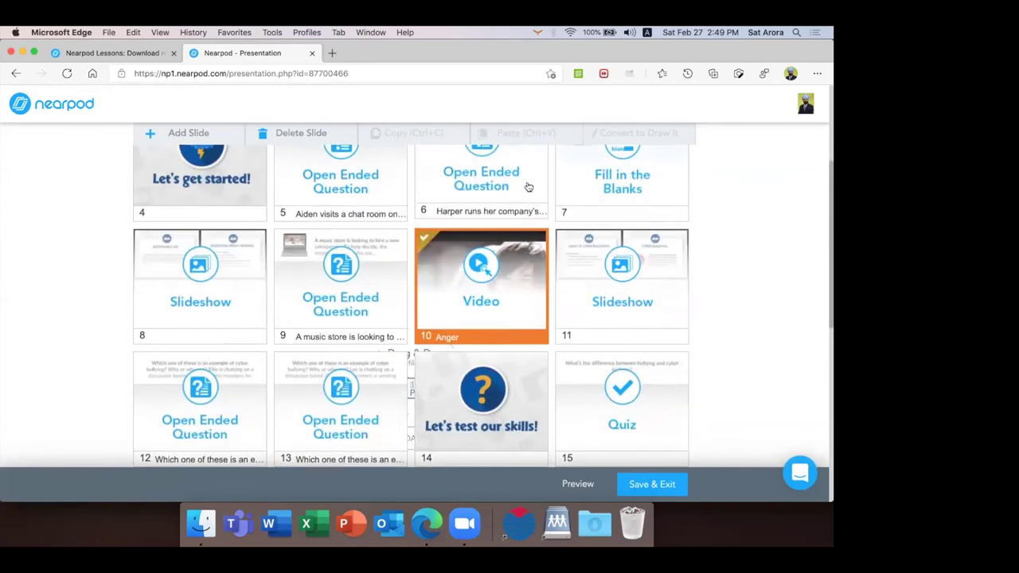
{"action": "left_click", "coordinate": [651, 487]}
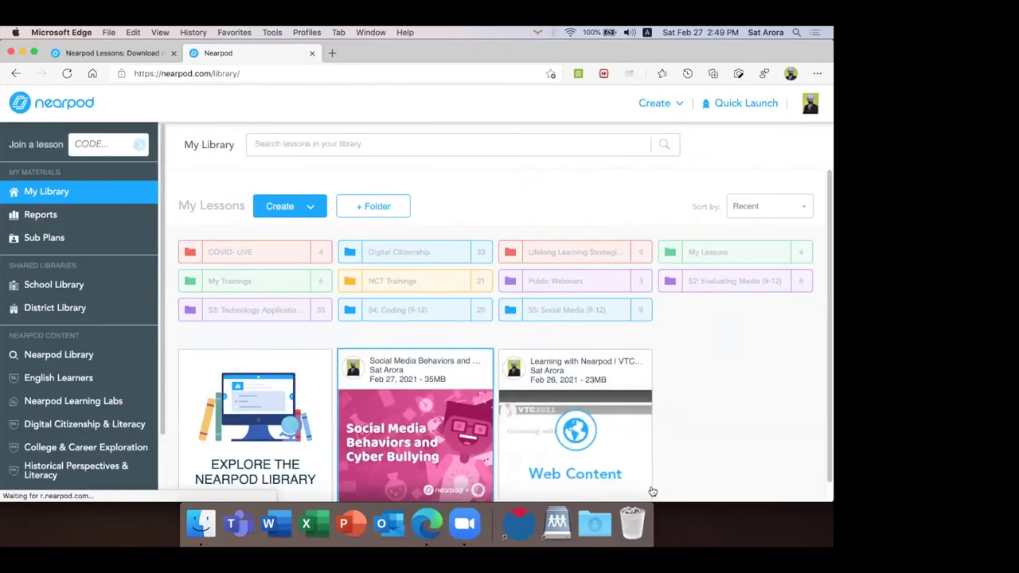
{"action": "scroll", "coordinate": [652, 491], "scroll_direction": "down", "scroll_amount": 1}
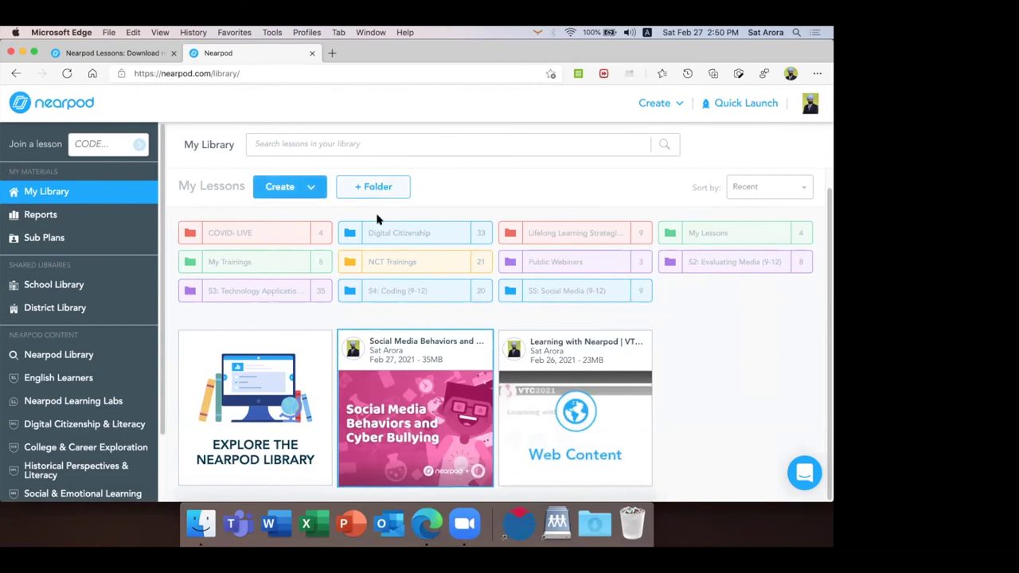
Review the folders available for filing the Social Media Behaviors and Cyber Bullying lesson, and cancel without adding it to one.
{"action": "mouse_move", "coordinate": [473, 349]}
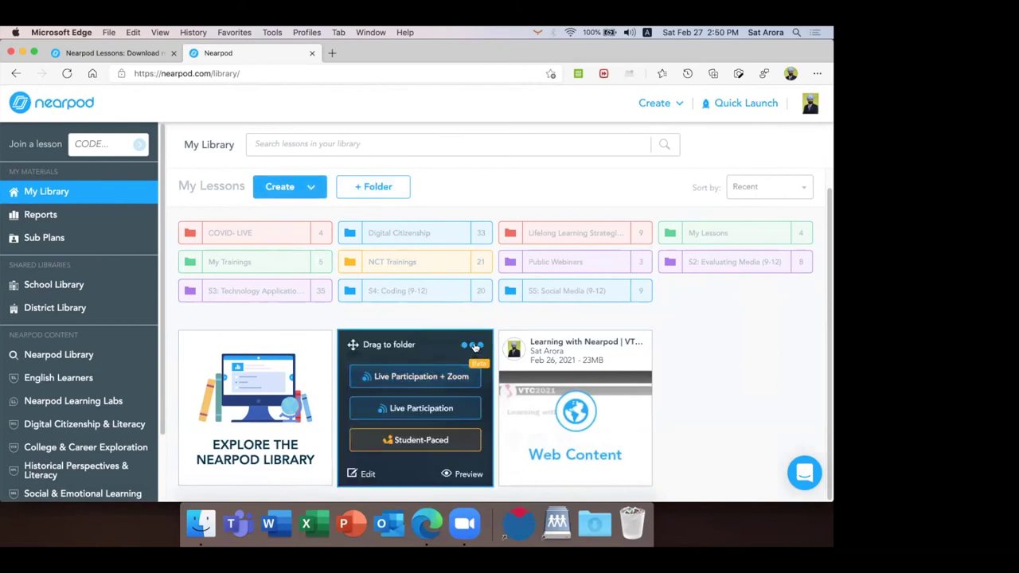
{"action": "left_click", "coordinate": [475, 347]}
{"action": "mouse_move", "coordinate": [430, 424]}
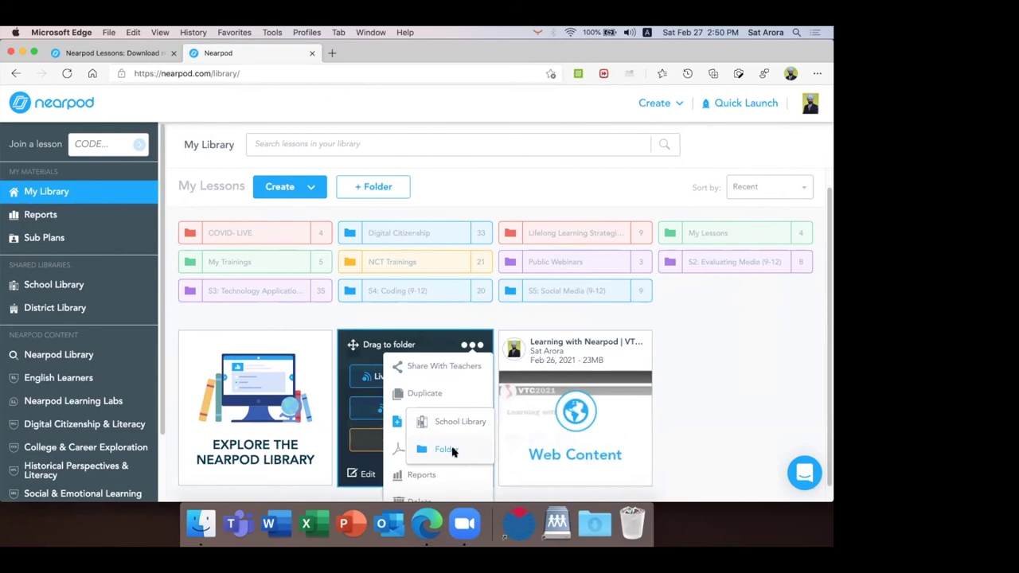
{"action": "left_click", "coordinate": [451, 452]}
{"action": "scroll", "coordinate": [368, 308], "scroll_direction": "down", "scroll_amount": 3}
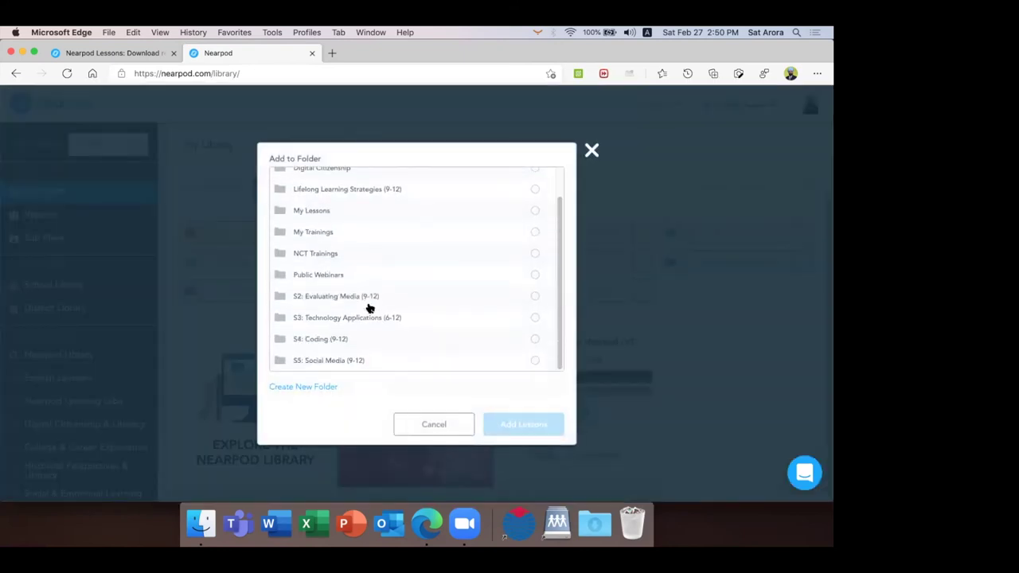
{"action": "scroll", "coordinate": [368, 308], "scroll_direction": "up", "scroll_amount": 1}
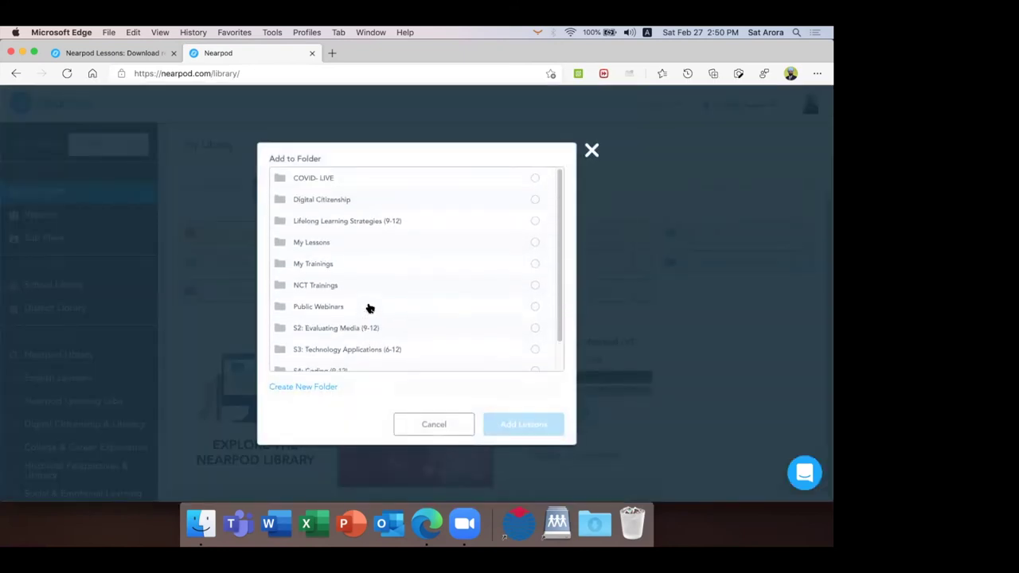
{"action": "left_click", "coordinate": [434, 426]}
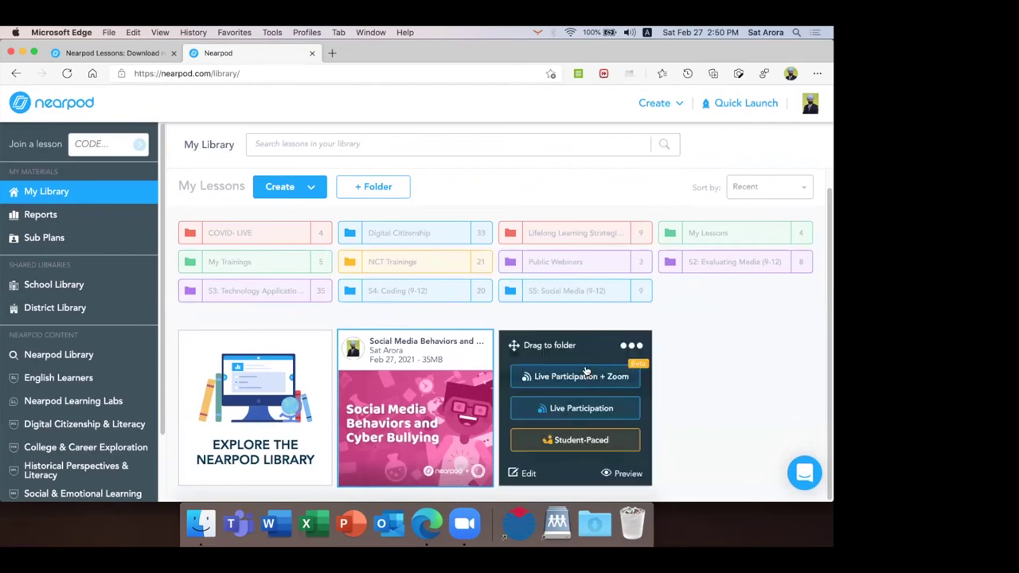
Launch the Social Media Behaviors and Cyber Bullying lesson in Student-Paced mode and highlight its join code.
{"action": "mouse_move", "coordinate": [478, 384]}
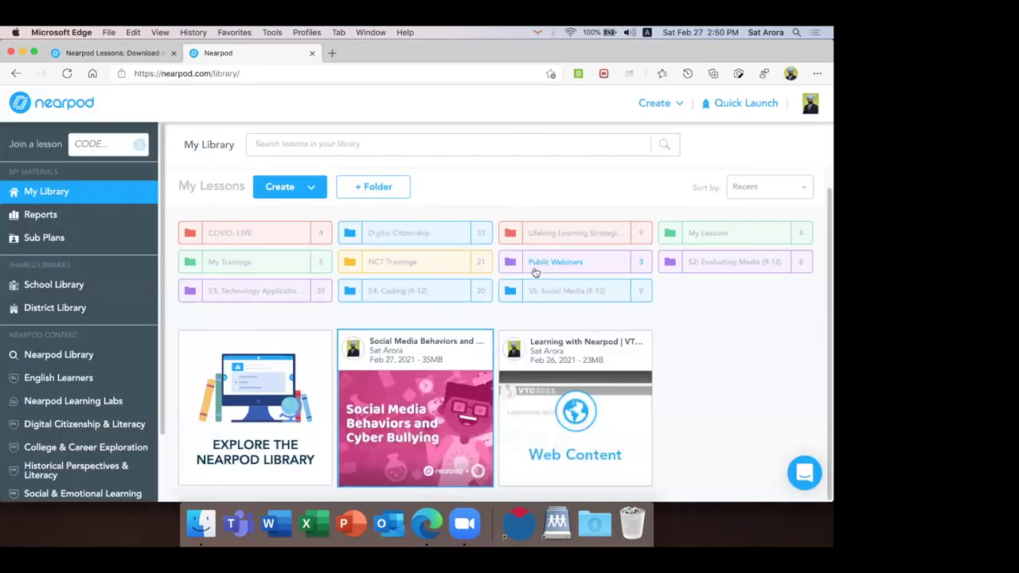
{"action": "mouse_move", "coordinate": [416, 376]}
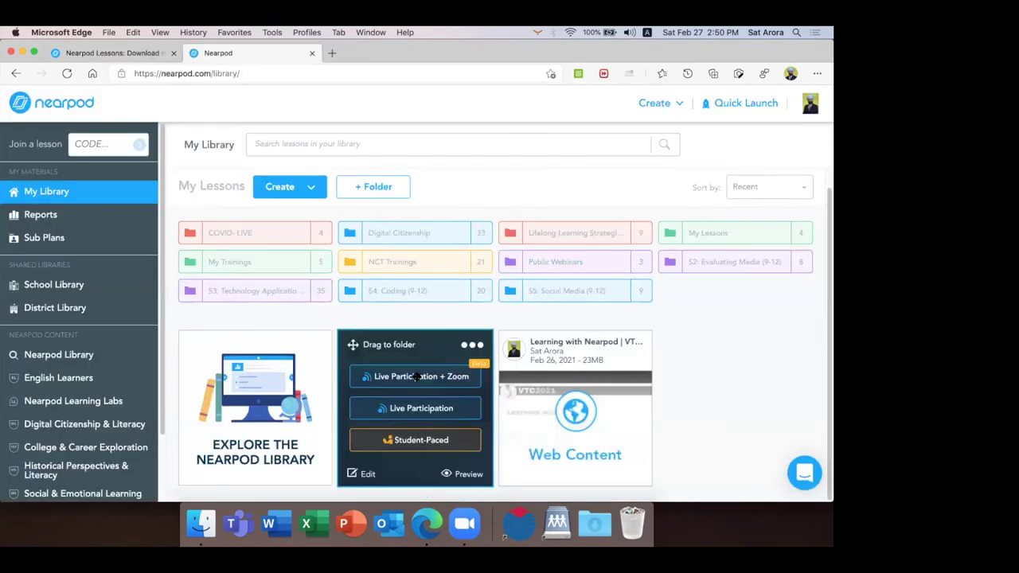
{"action": "left_click", "coordinate": [407, 439]}
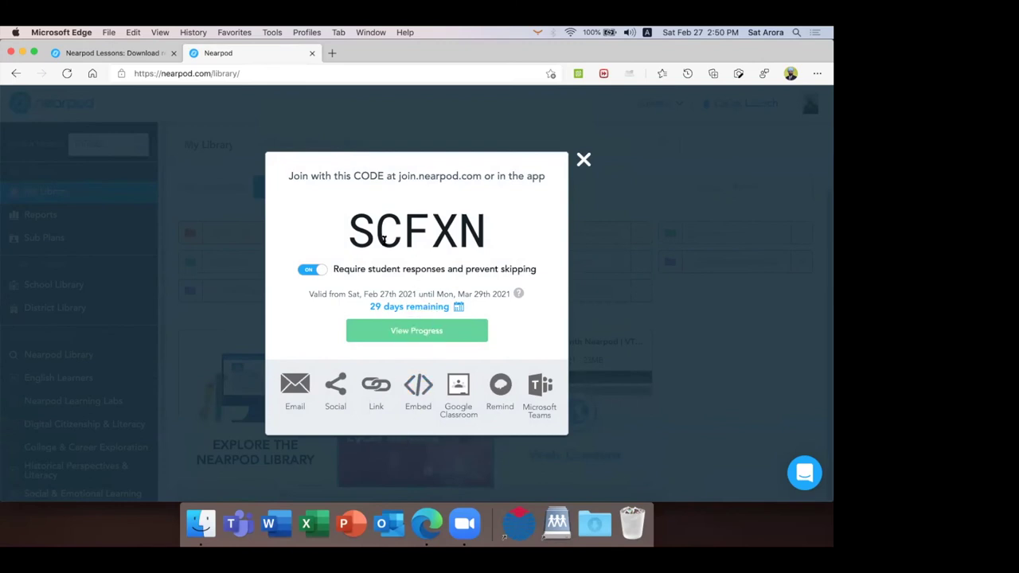
{"action": "left_click_drag", "start_coordinate": [356, 229], "coordinate": [484, 229]}
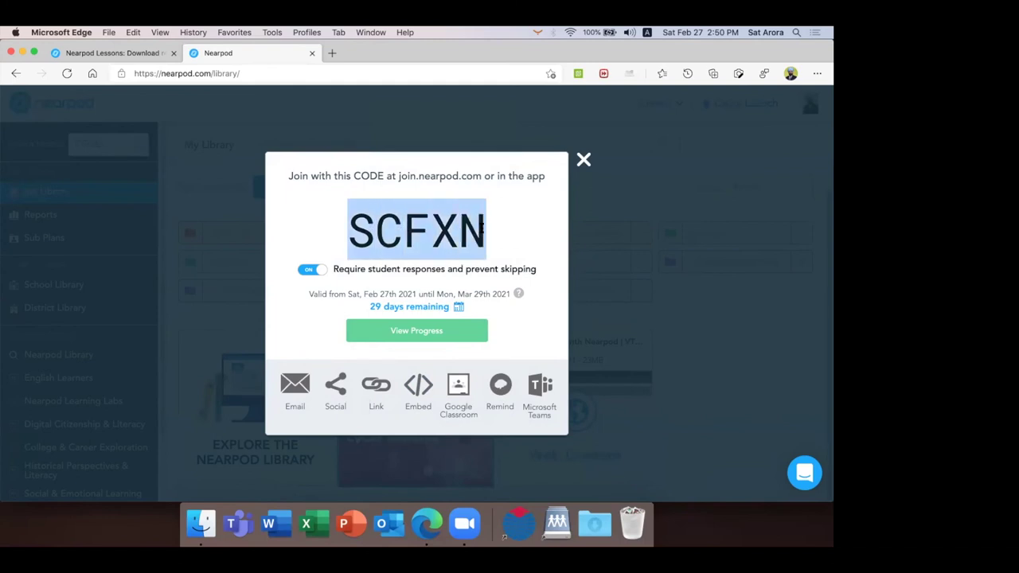
{"action": "left_click", "coordinate": [452, 233]}
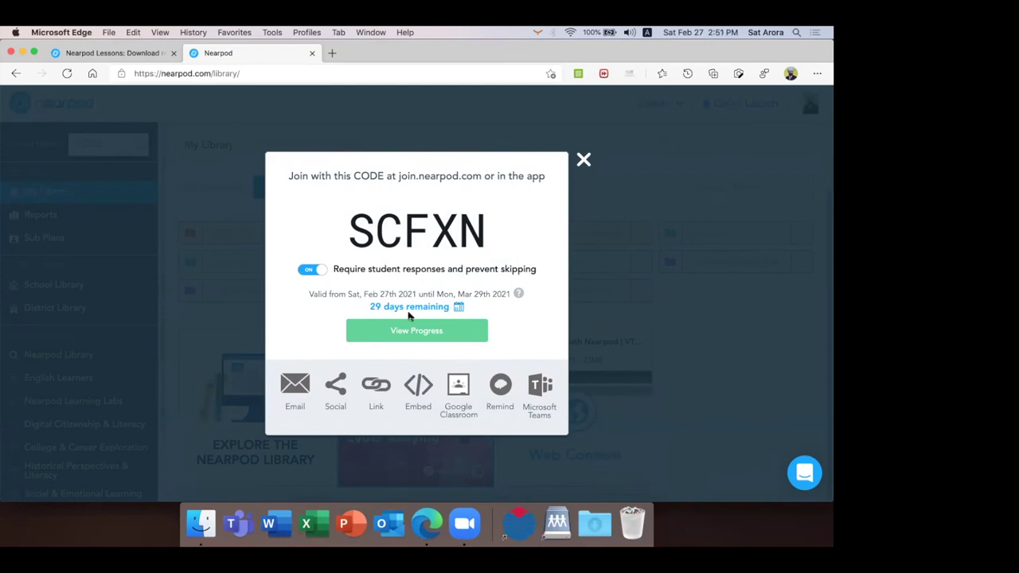
Review the ways to share the student-paced session: Email, Social, Link, Embed and Remind, closing the Remind page.
{"action": "left_click", "coordinate": [298, 391]}
{"action": "left_click", "coordinate": [337, 345]}
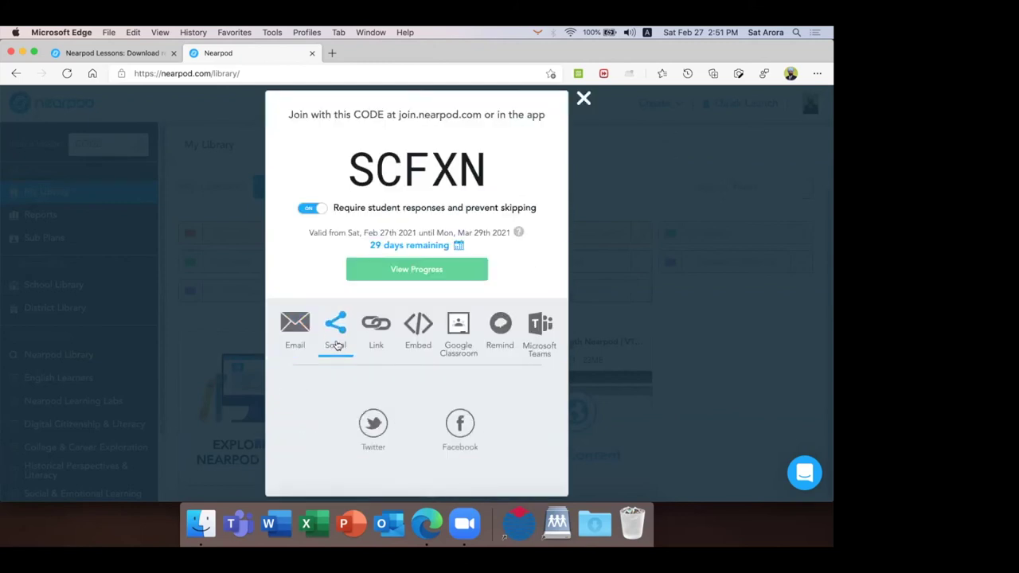
{"action": "left_click", "coordinate": [376, 324]}
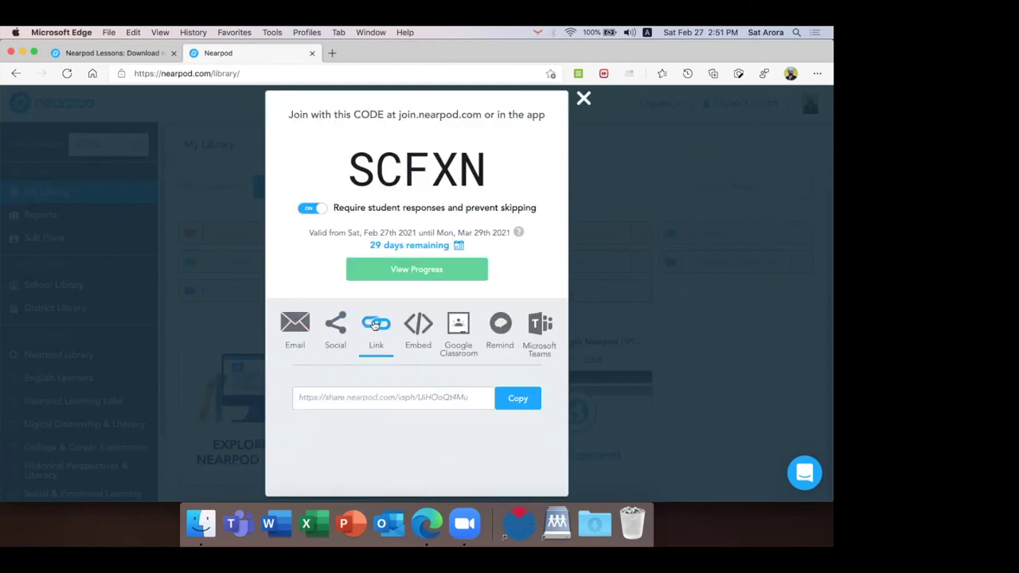
{"action": "left_click", "coordinate": [421, 321]}
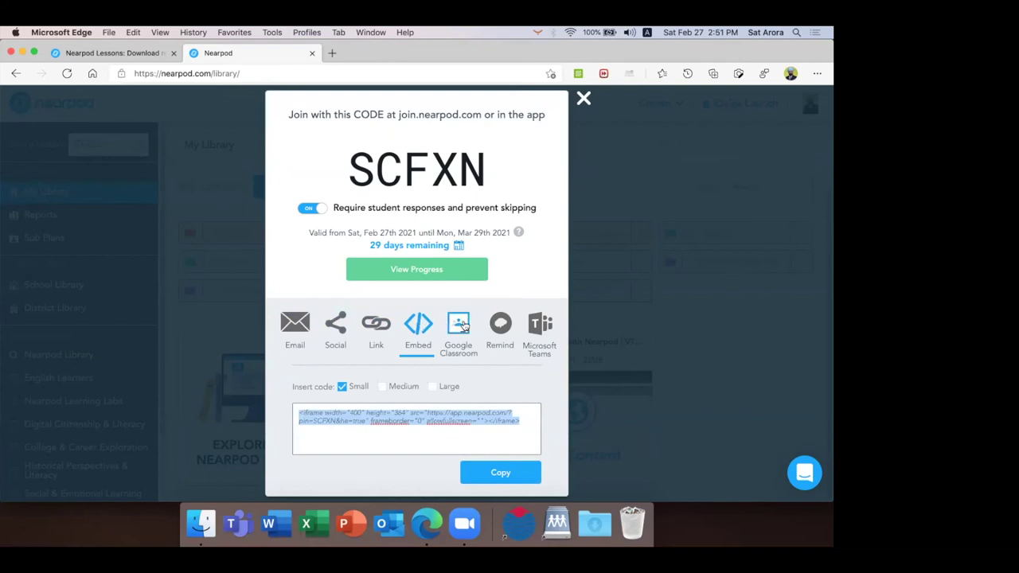
{"action": "left_click", "coordinate": [502, 322]}
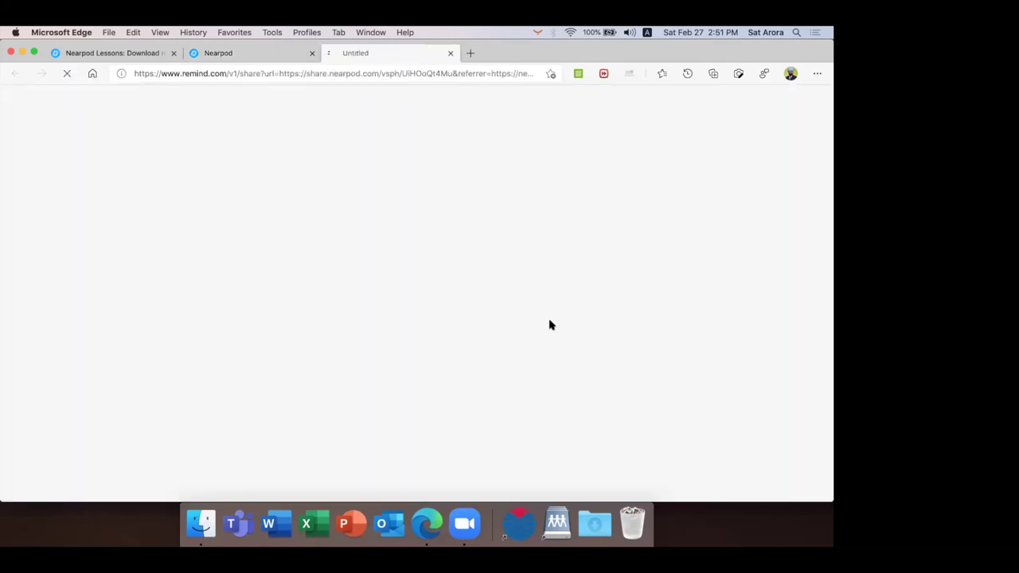
{"action": "left_click", "coordinate": [451, 53]}
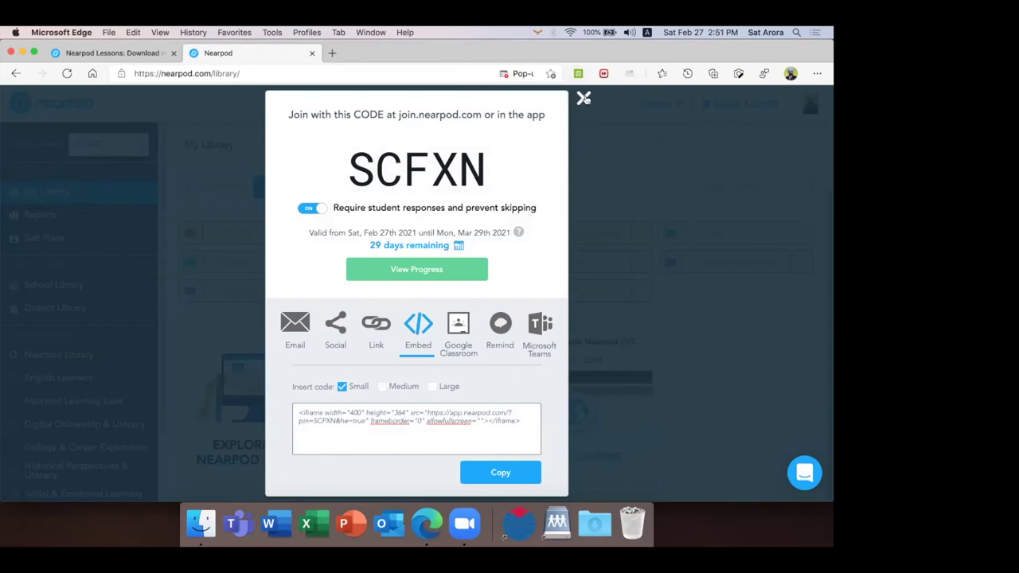
Browse the join code's validity calendar from March 2021 into spring 2022, cancel the date change and close the session dialog.
{"action": "left_click", "coordinate": [420, 247]}
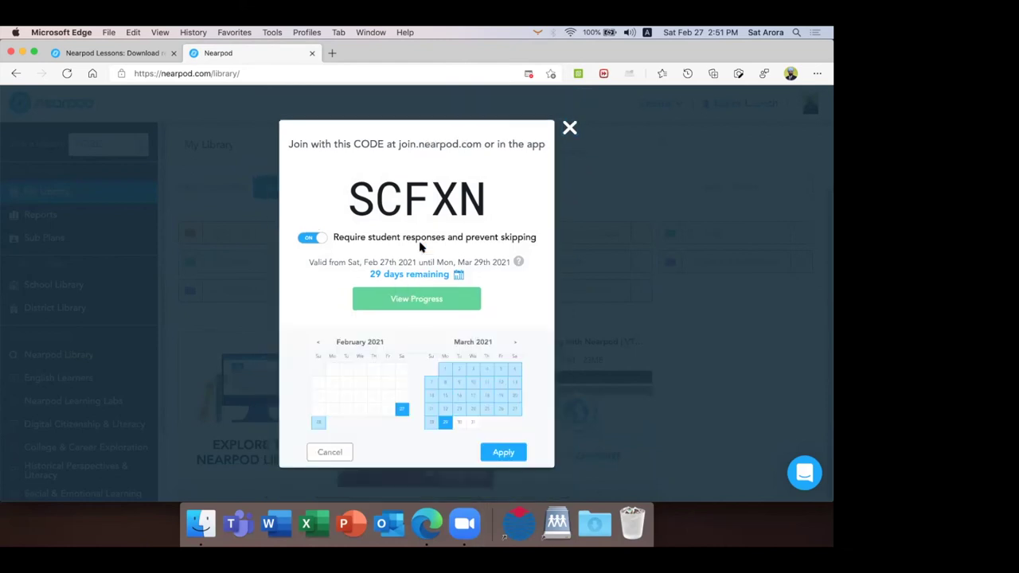
{"action": "left_click", "coordinate": [518, 343]}
{"action": "left_click", "coordinate": [517, 343]}
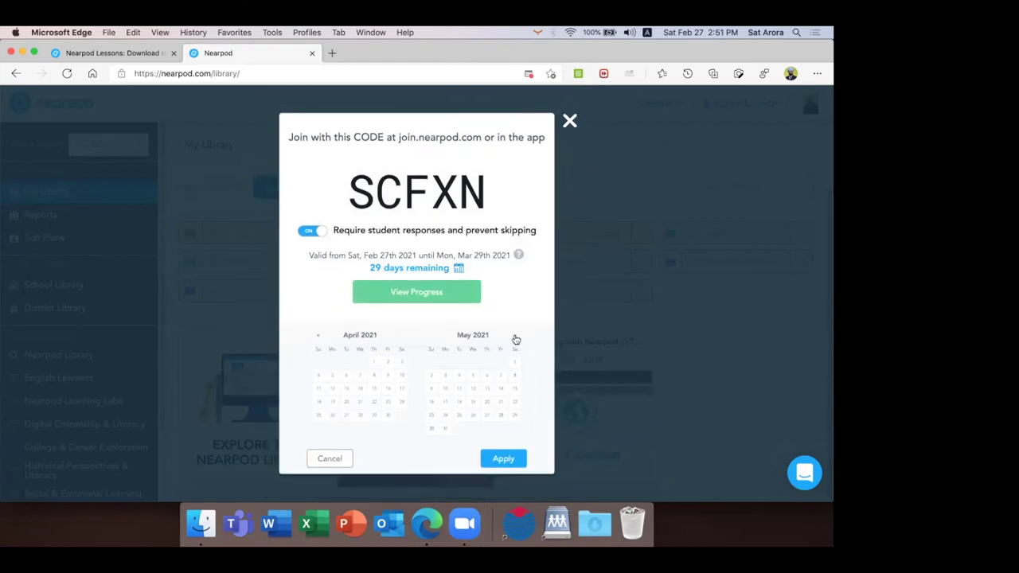
{"action": "left_click", "coordinate": [516, 341]}
{"action": "left_click", "coordinate": [516, 340]}
{"action": "left_click", "coordinate": [516, 347]}
{"action": "left_click", "coordinate": [516, 346]}
{"action": "left_click", "coordinate": [515, 347]}
{"action": "left_click", "coordinate": [516, 341]}
{"action": "left_click", "coordinate": [516, 340]}
{"action": "left_click", "coordinate": [516, 341]}
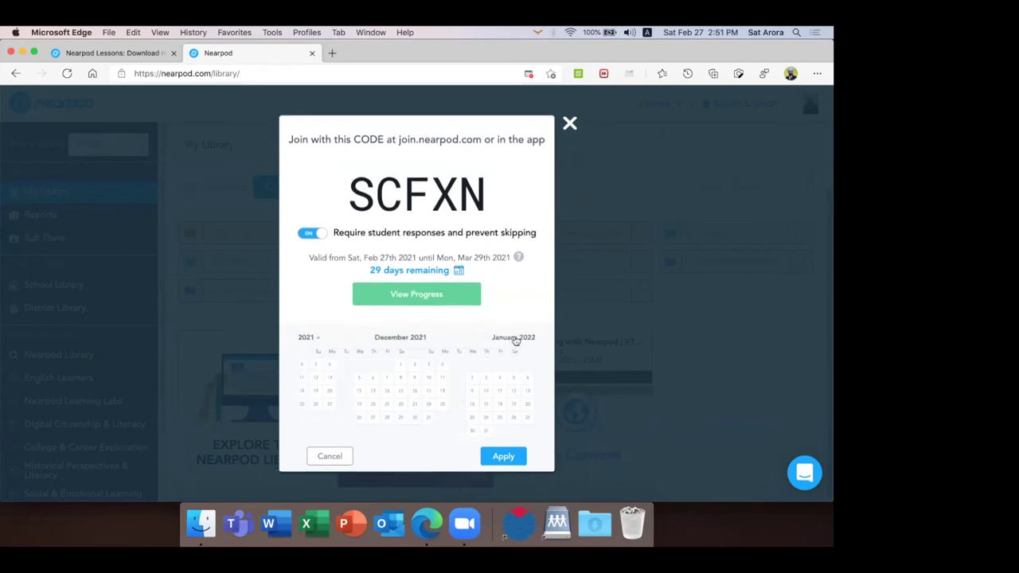
{"action": "left_click", "coordinate": [516, 341]}
{"action": "left_click", "coordinate": [516, 341]}
{"action": "left_click", "coordinate": [516, 341]}
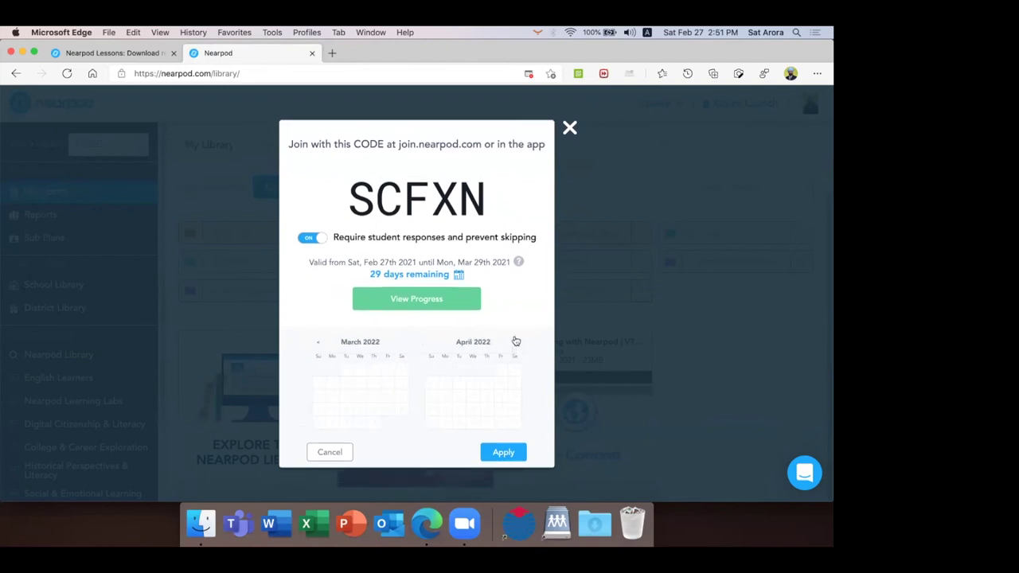
{"action": "left_click", "coordinate": [516, 341]}
{"action": "left_click", "coordinate": [318, 345]}
{"action": "left_click", "coordinate": [318, 345]}
{"action": "left_click", "coordinate": [331, 452]}
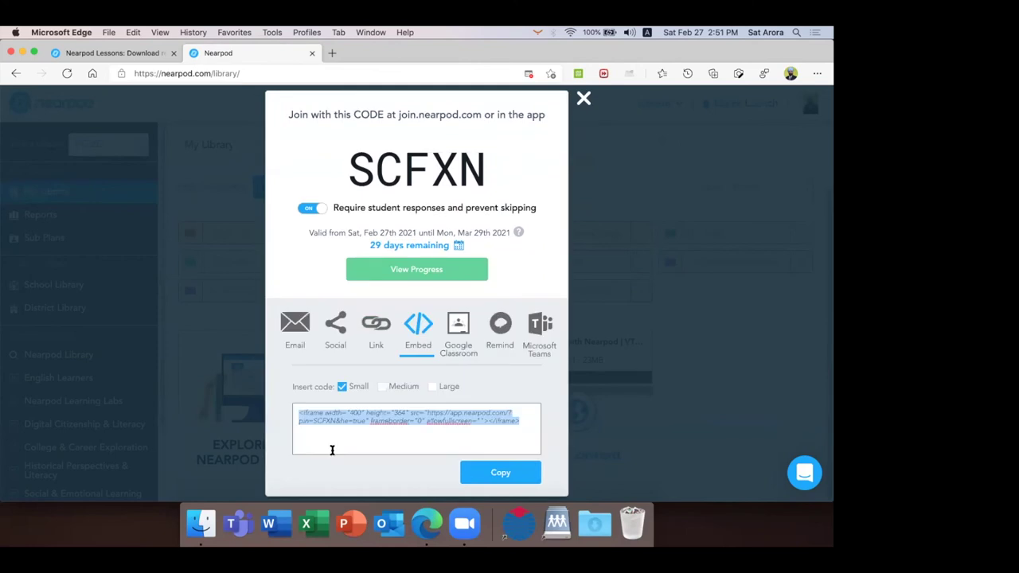
{"action": "left_click", "coordinate": [584, 98]}
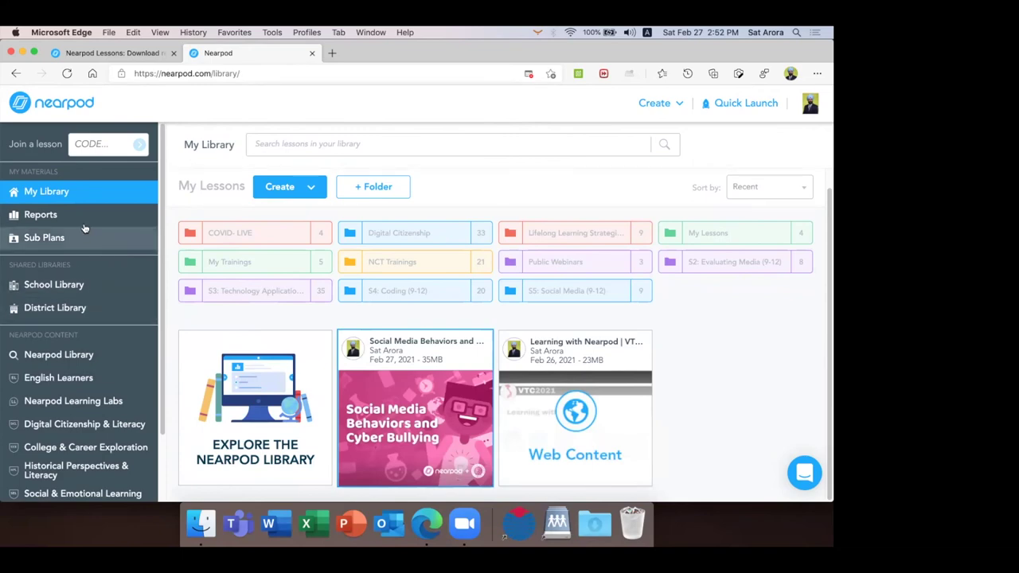
Open the report for the Learning with Nearpod | VTC 2021 session from 2021-2-27 12:55 pm and examine its participation summary and student engagement details.
{"action": "left_click", "coordinate": [52, 215]}
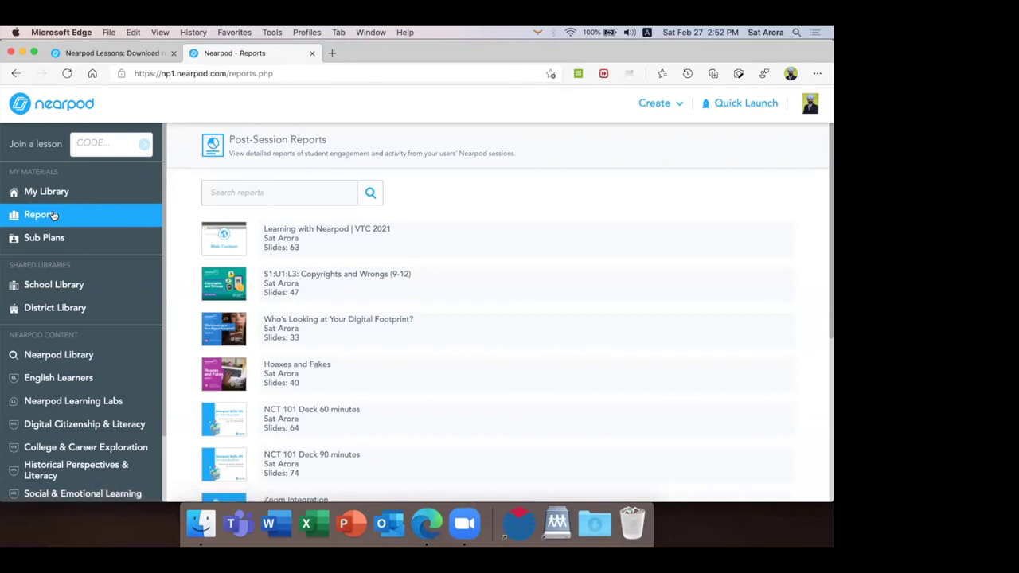
{"action": "left_click", "coordinate": [295, 231]}
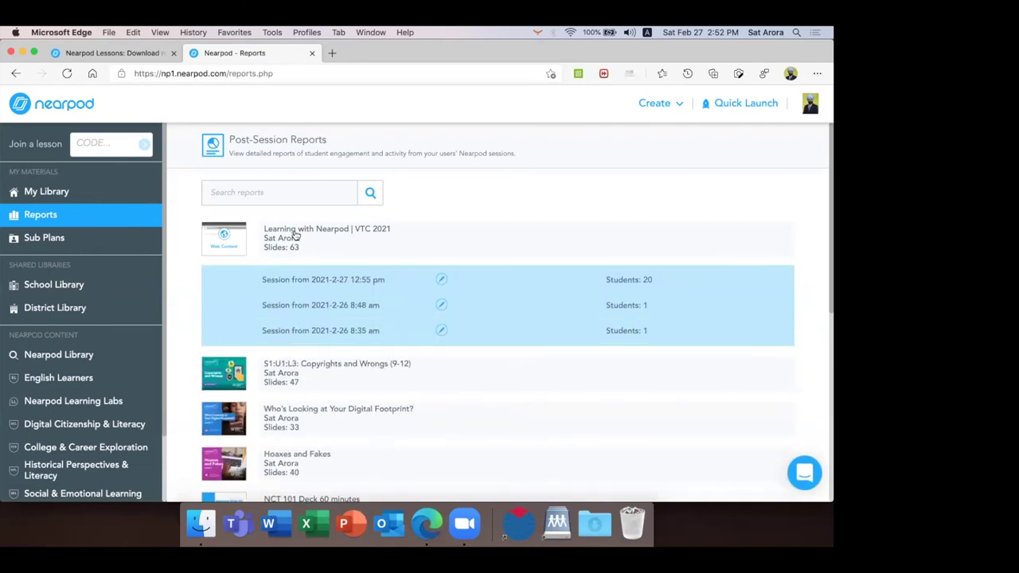
{"action": "left_click", "coordinate": [309, 280]}
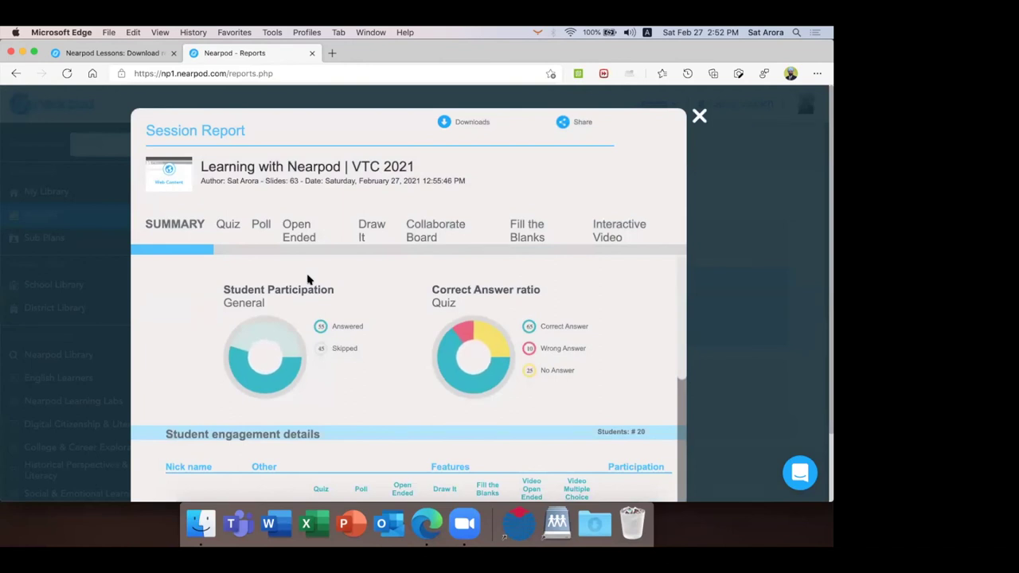
{"action": "scroll", "coordinate": [308, 279], "scroll_direction": "down", "scroll_amount": 3}
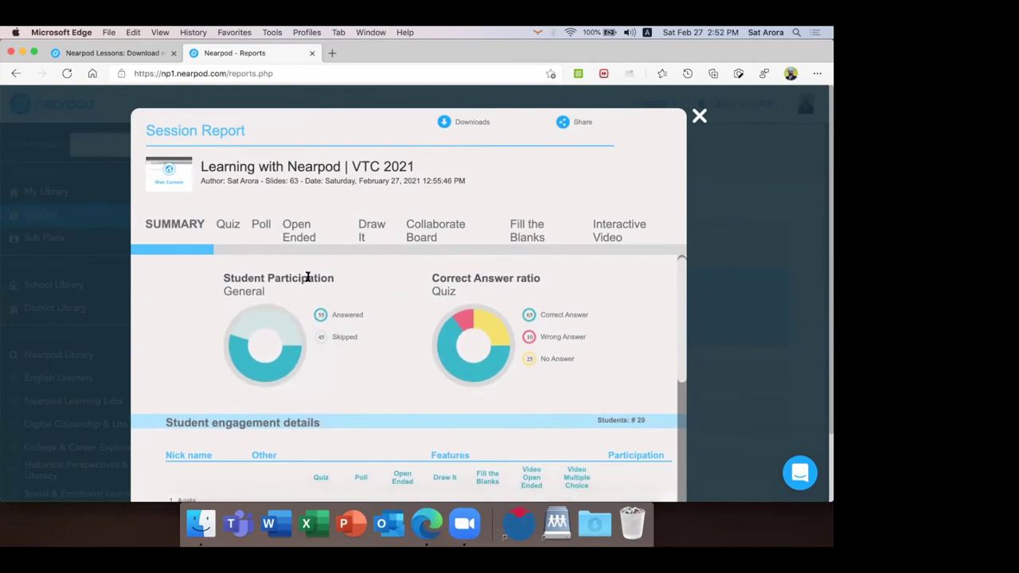
{"action": "scroll", "coordinate": [309, 279], "scroll_direction": "down", "scroll_amount": 2}
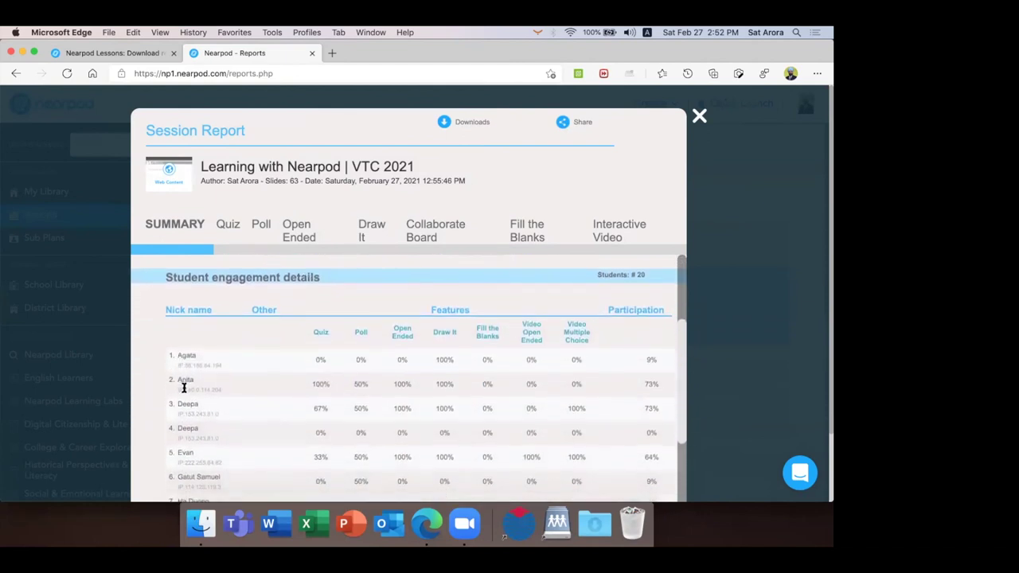
{"action": "scroll", "coordinate": [177, 379], "scroll_direction": "down", "scroll_amount": 5}
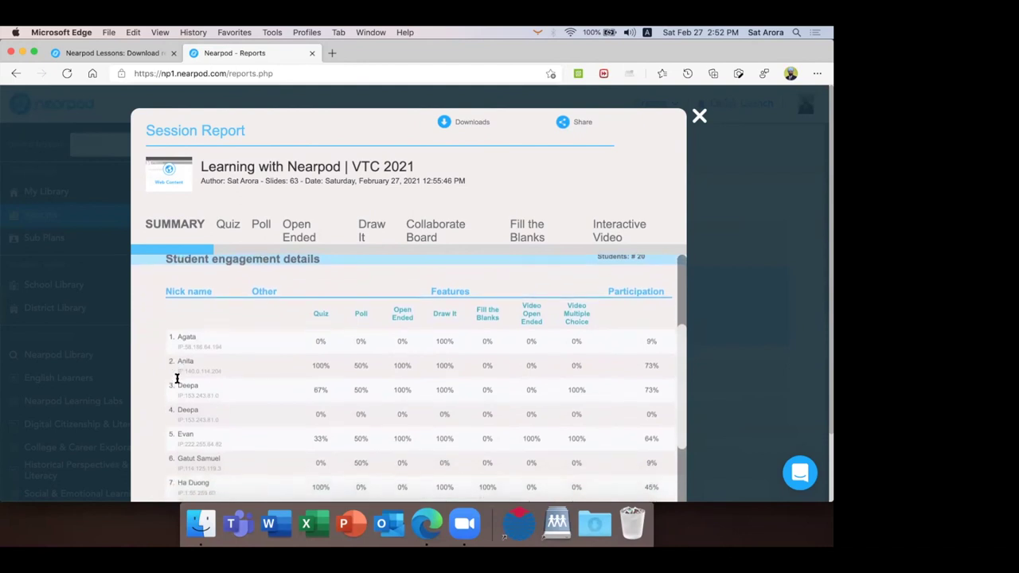
{"action": "scroll", "coordinate": [177, 382], "scroll_direction": "down", "scroll_amount": 7}
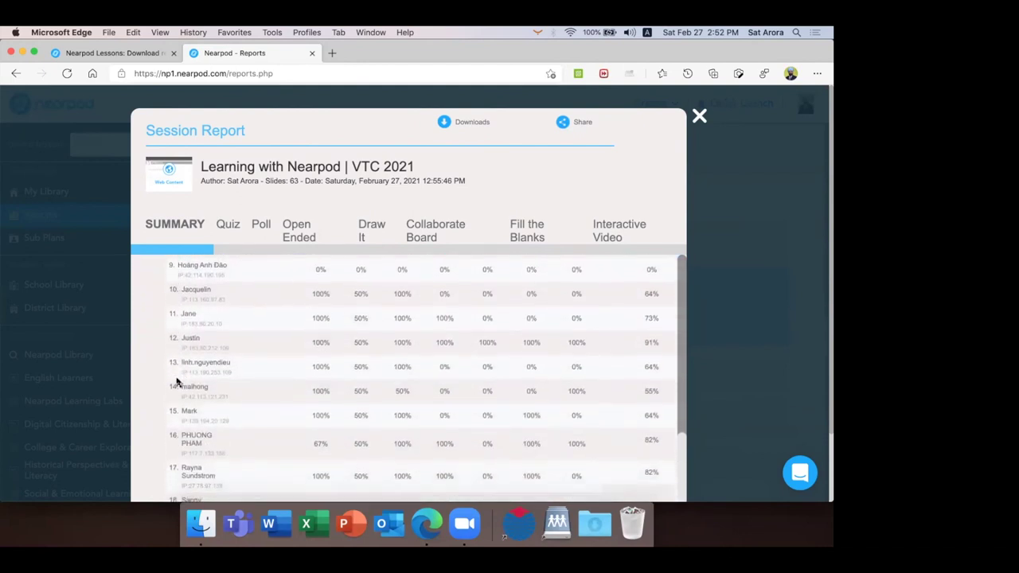
{"action": "scroll", "coordinate": [177, 383], "scroll_direction": "up", "scroll_amount": 15}
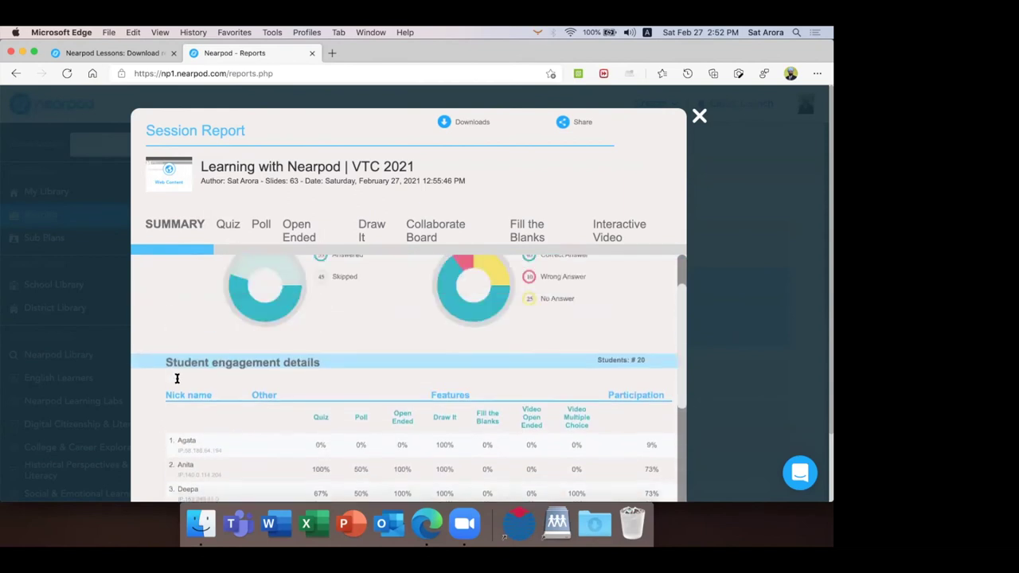
Download the session report as a PDF in session view to the local drive.
{"action": "left_click", "coordinate": [463, 123]}
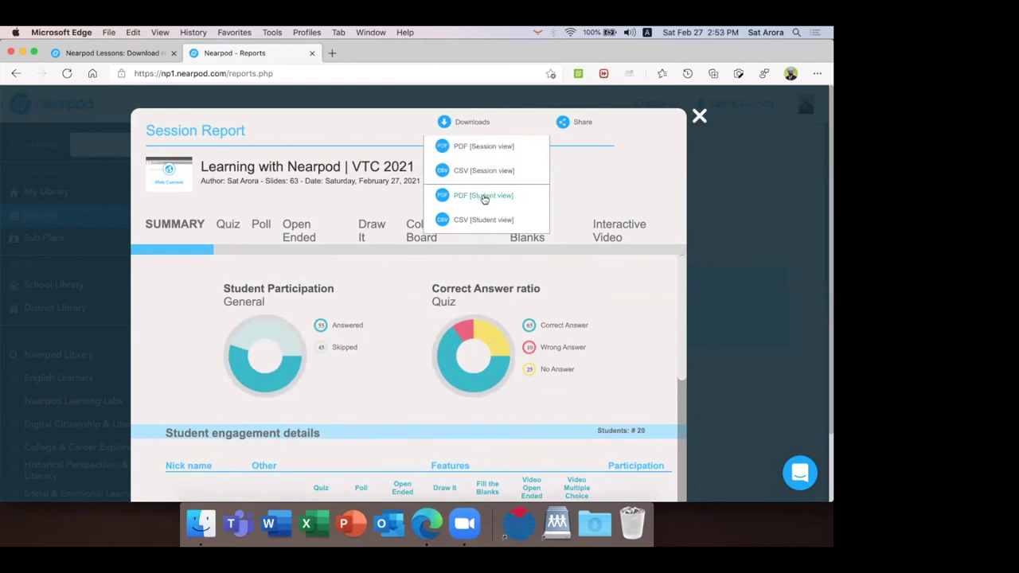
{"action": "left_click", "coordinate": [480, 149]}
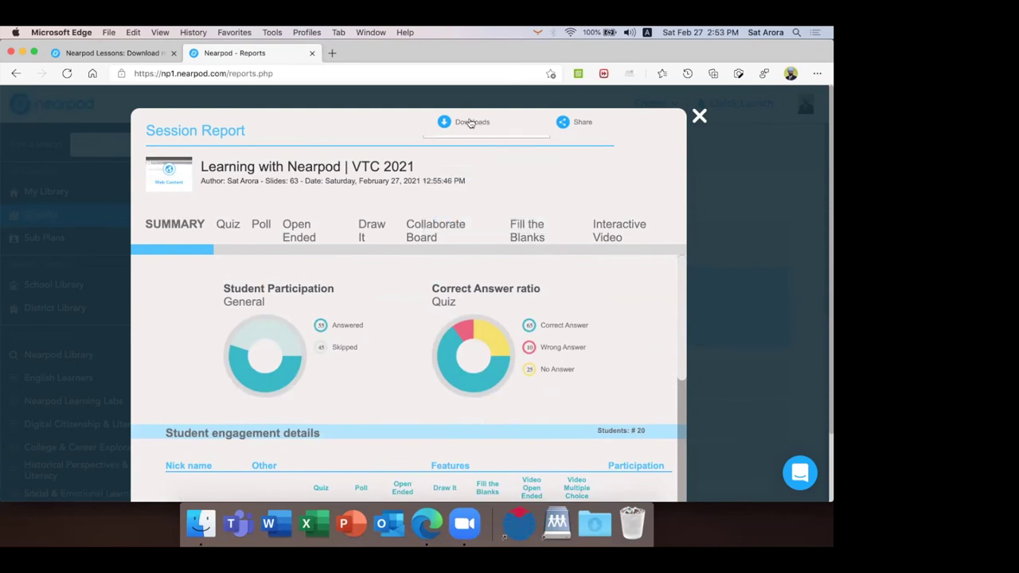
{"action": "left_click", "coordinate": [471, 123]}
{"action": "left_click", "coordinate": [466, 147]}
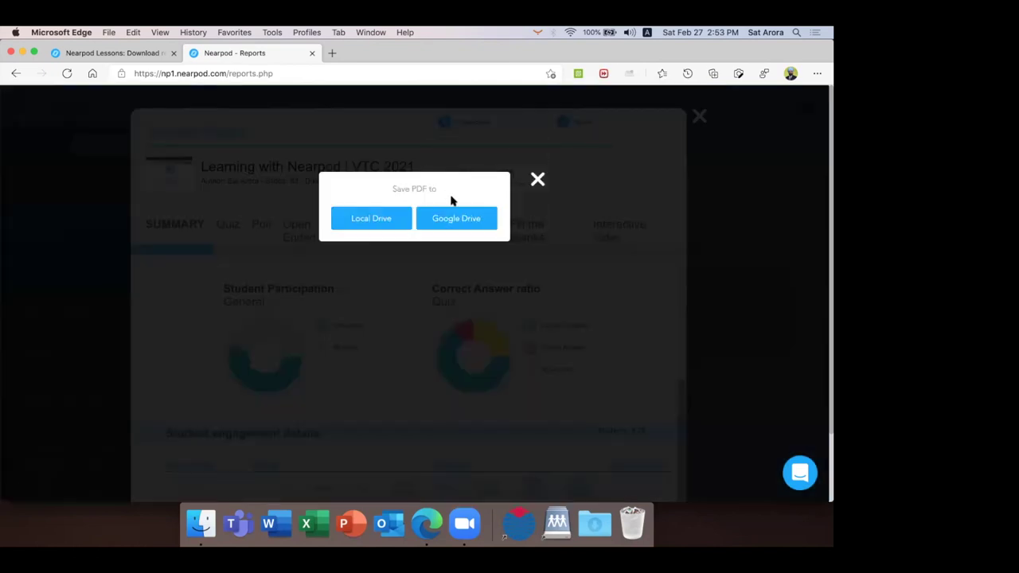
{"action": "left_click", "coordinate": [382, 221]}
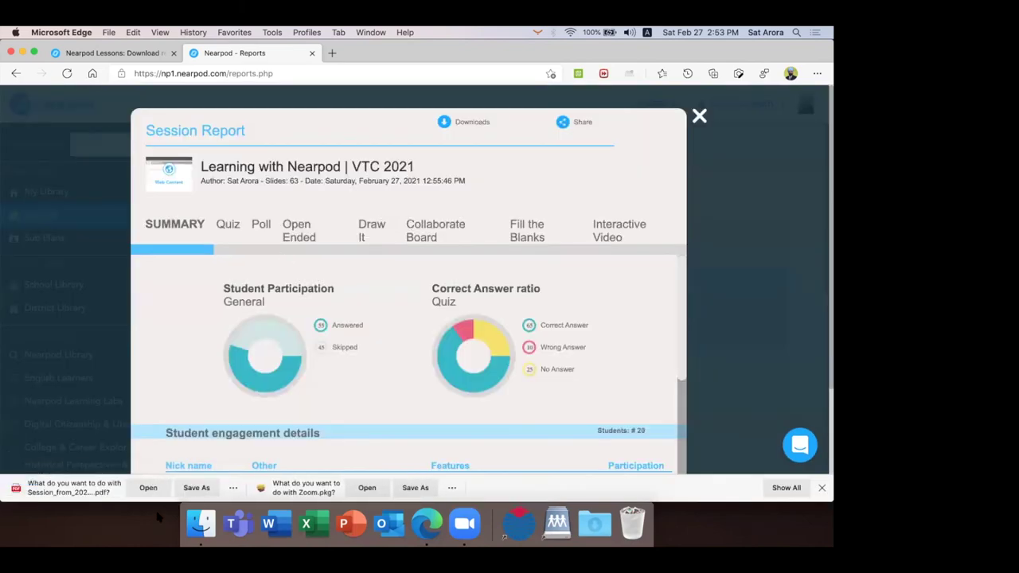
Open the downloaded PDF report, dismiss the download bar and examine the report's first-page overview and Student List.
{"action": "left_click", "coordinate": [157, 488]}
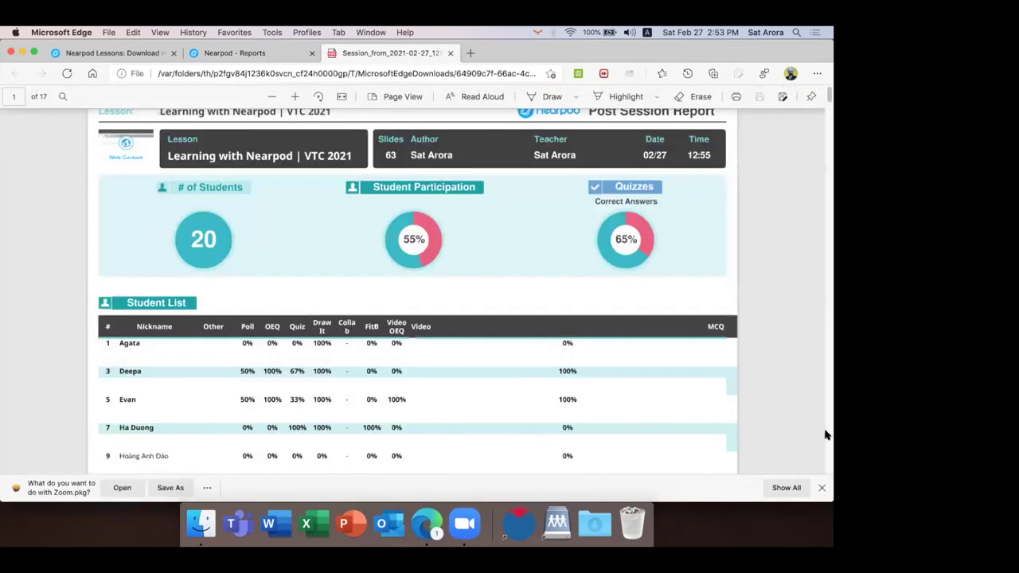
{"action": "left_click", "coordinate": [822, 487]}
{"action": "scroll", "coordinate": [355, 321], "scroll_direction": "down", "scroll_amount": 1}
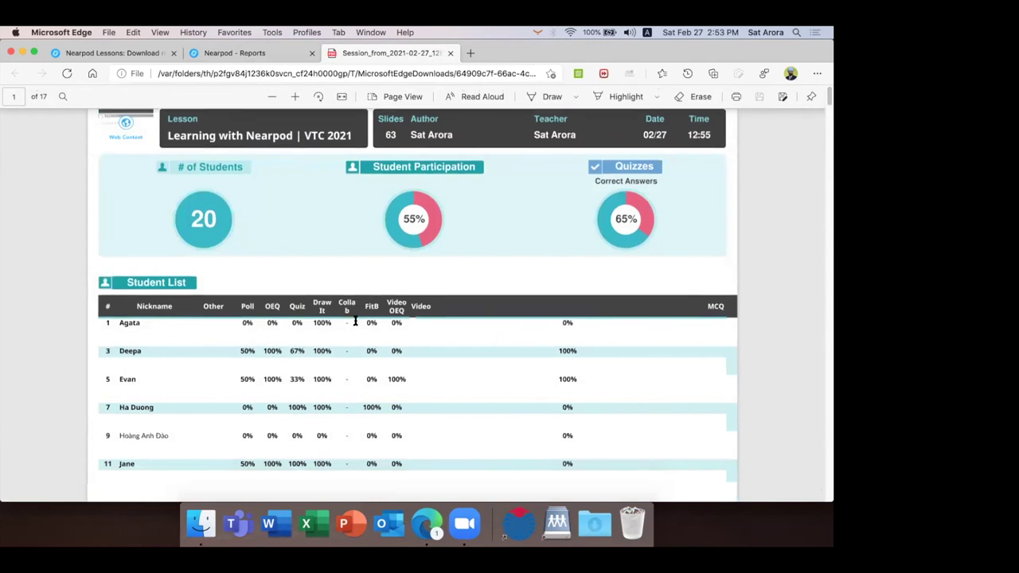
{"action": "scroll", "coordinate": [355, 321], "scroll_direction": "down", "scroll_amount": 3}
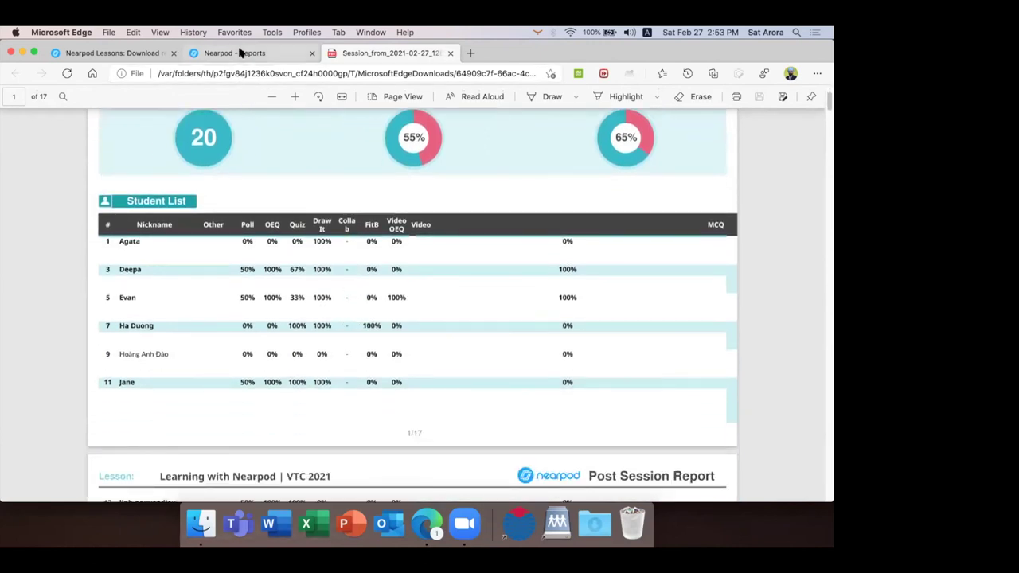
Return to the online session report, view its Share reports email form and close the form without sending.
{"action": "left_click", "coordinate": [240, 53]}
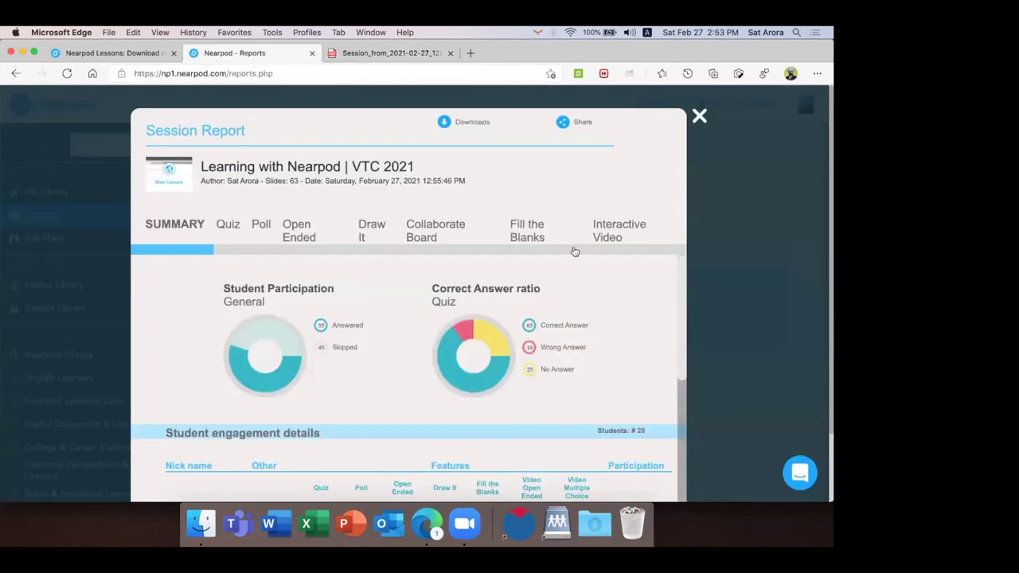
{"action": "left_click", "coordinate": [565, 124]}
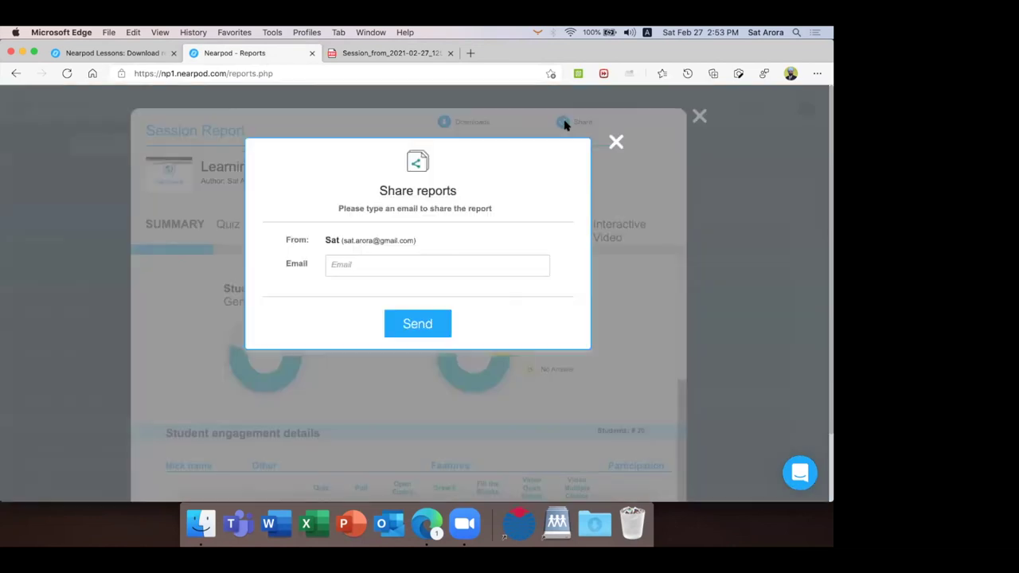
{"action": "left_click", "coordinate": [616, 143]}
{"action": "scroll", "coordinate": [339, 285], "scroll_direction": "down", "scroll_amount": 2}
{"action": "scroll", "coordinate": [339, 285], "scroll_direction": "up", "scroll_amount": 2}
Review the report's Quiz, Poll, Open Ended, Draw It, Collaborate Board and Fill the Blanks sections.
{"action": "left_click", "coordinate": [231, 225]}
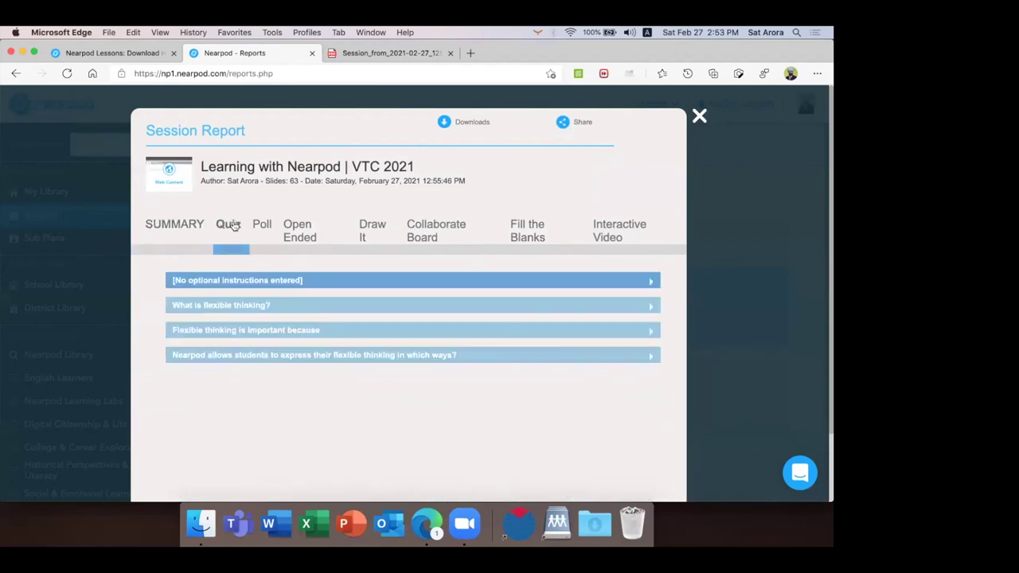
{"action": "left_click", "coordinate": [261, 226]}
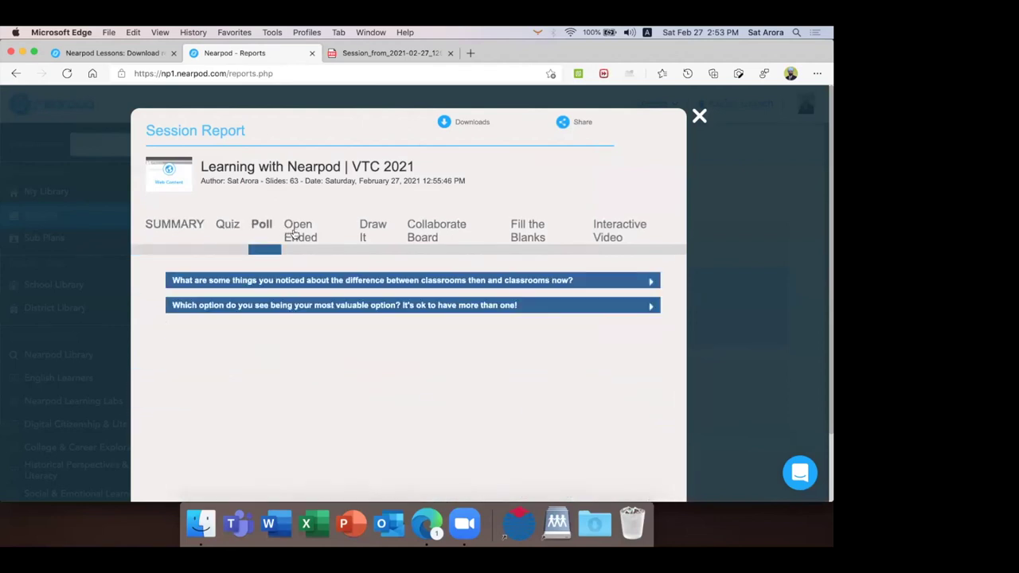
{"action": "left_click", "coordinate": [294, 231]}
{"action": "left_click", "coordinate": [366, 226]}
{"action": "left_click", "coordinate": [442, 228]}
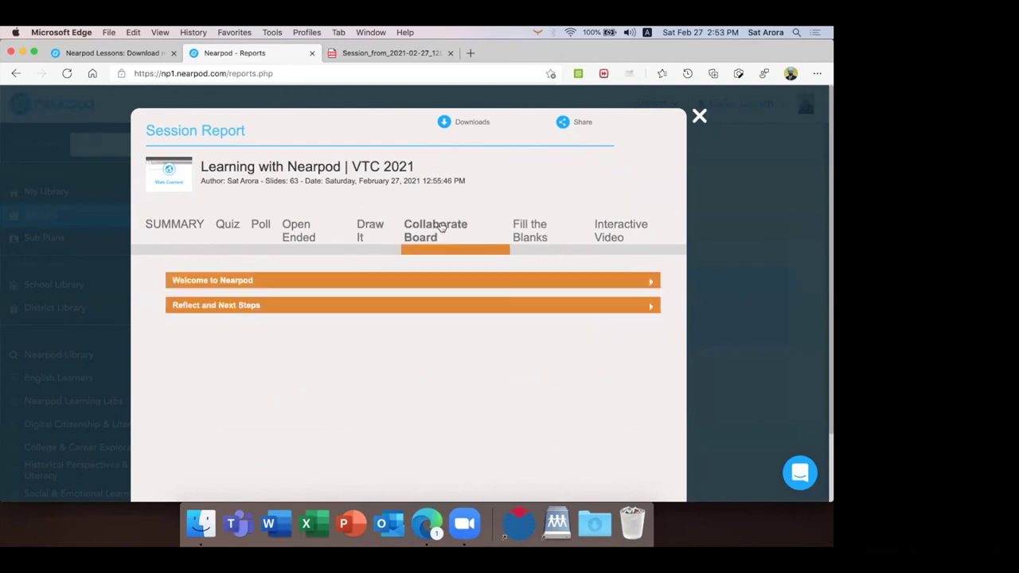
{"action": "left_click", "coordinate": [532, 237]}
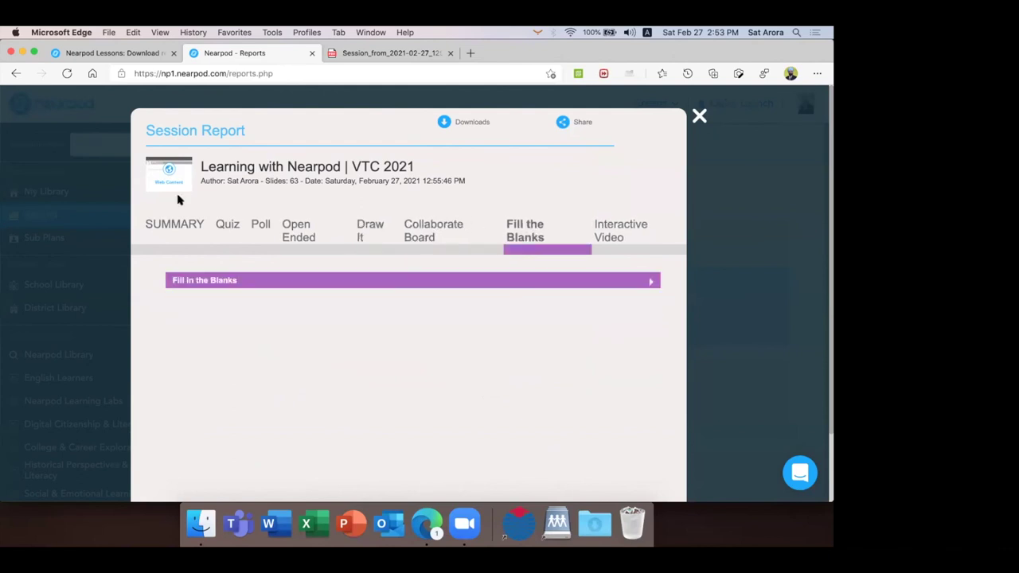
Examine the per-student engagement details in the report summary, close the report and go to the Nearpod home page.
{"action": "left_click", "coordinate": [211, 230]}
{"action": "scroll", "coordinate": [373, 364], "scroll_direction": "down", "scroll_amount": 5}
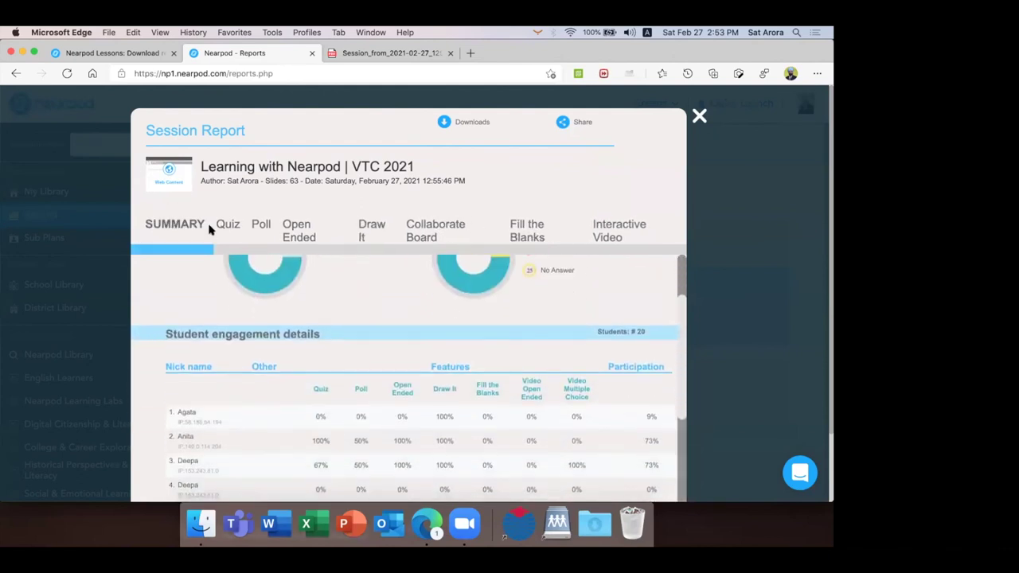
{"action": "scroll", "coordinate": [478, 343], "scroll_direction": "down", "scroll_amount": 3}
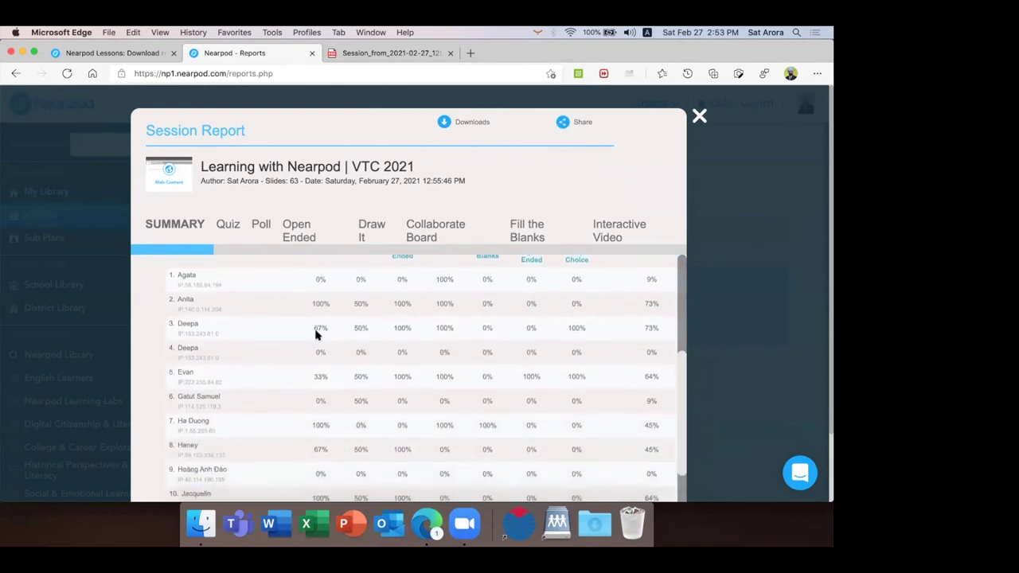
{"action": "scroll", "coordinate": [532, 293], "scroll_direction": "down", "scroll_amount": 5}
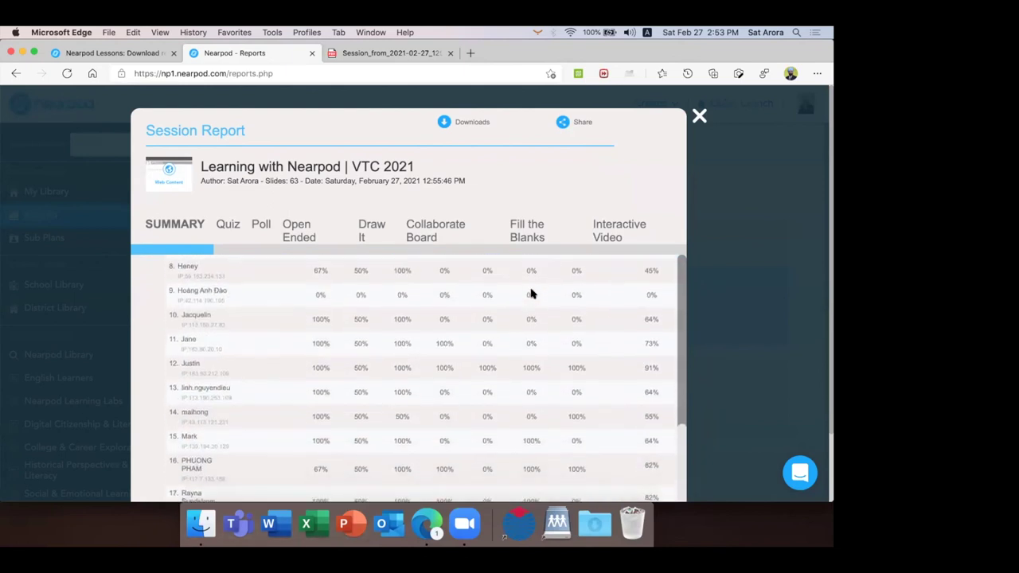
{"action": "left_click", "coordinate": [700, 117]}
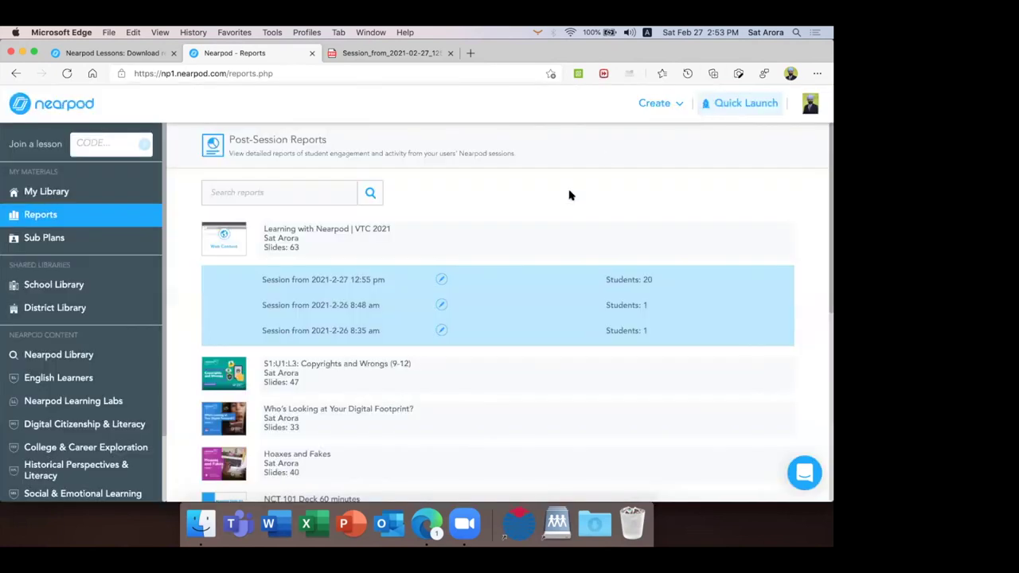
{"action": "left_click", "coordinate": [41, 107]}
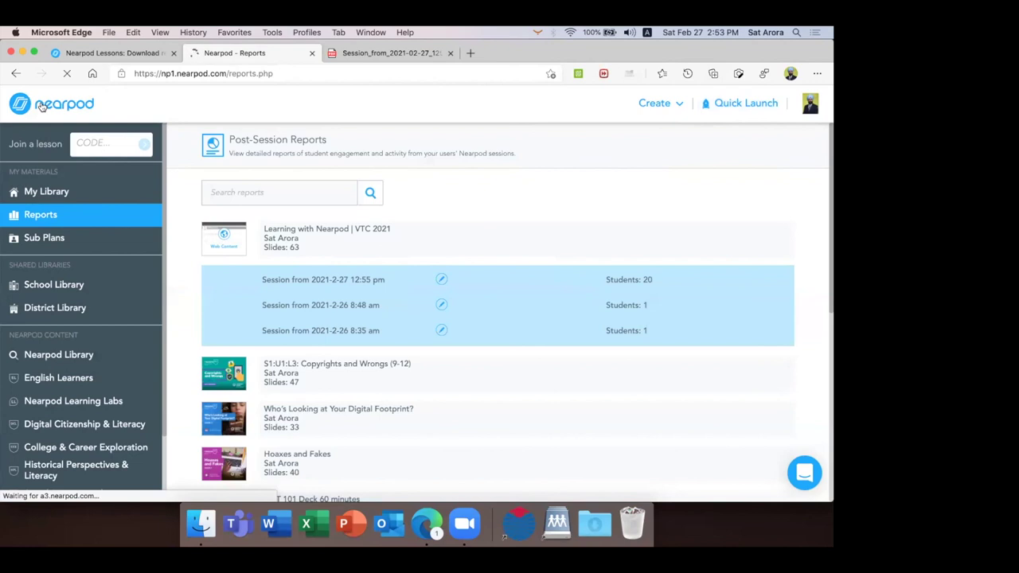
Return to the live lesson and advance the presentation to slide 45 of 64, closing the downloaded PDF report along the way.
{"action": "left_click", "coordinate": [124, 54]}
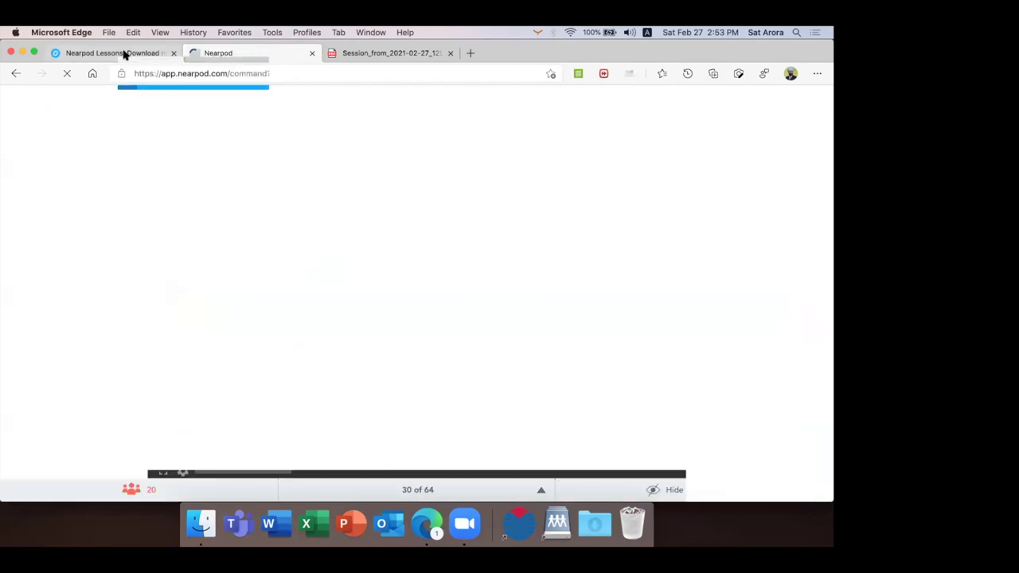
{"action": "left_click", "coordinate": [821, 289]}
{"action": "left_click", "coordinate": [821, 288]}
{"action": "left_click", "coordinate": [822, 288]}
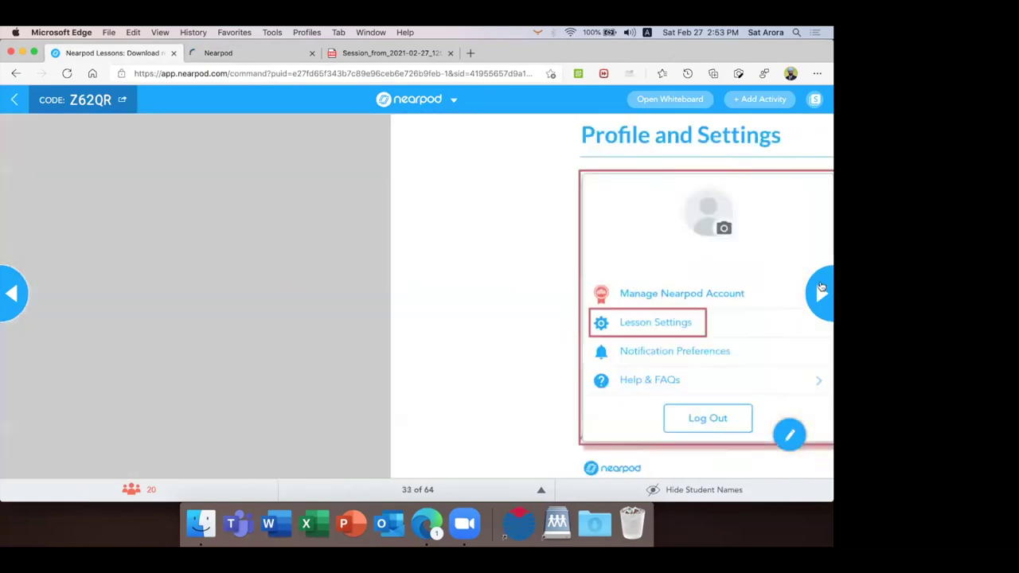
{"action": "left_click", "coordinate": [822, 288]}
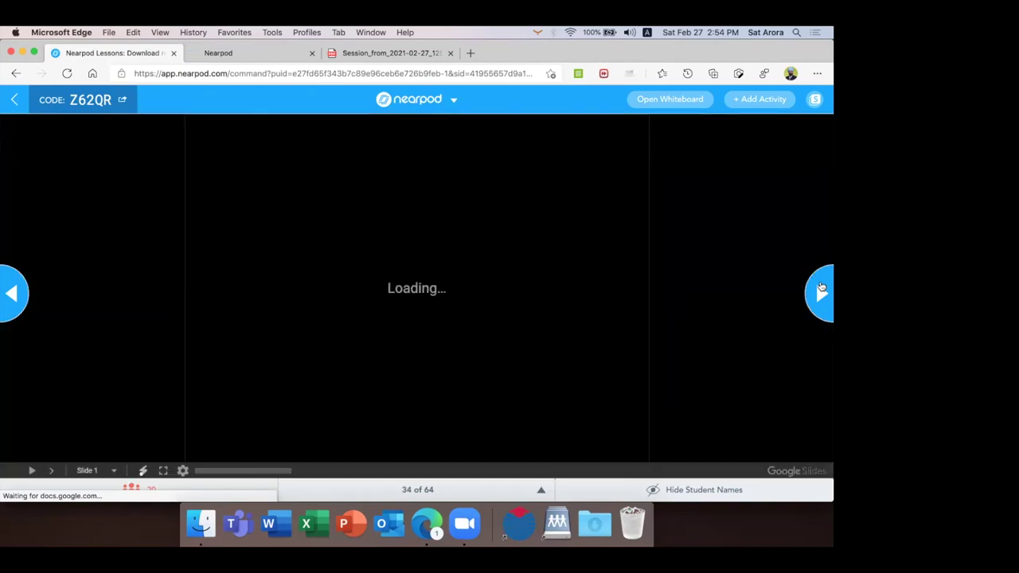
{"action": "left_click", "coordinate": [822, 288]}
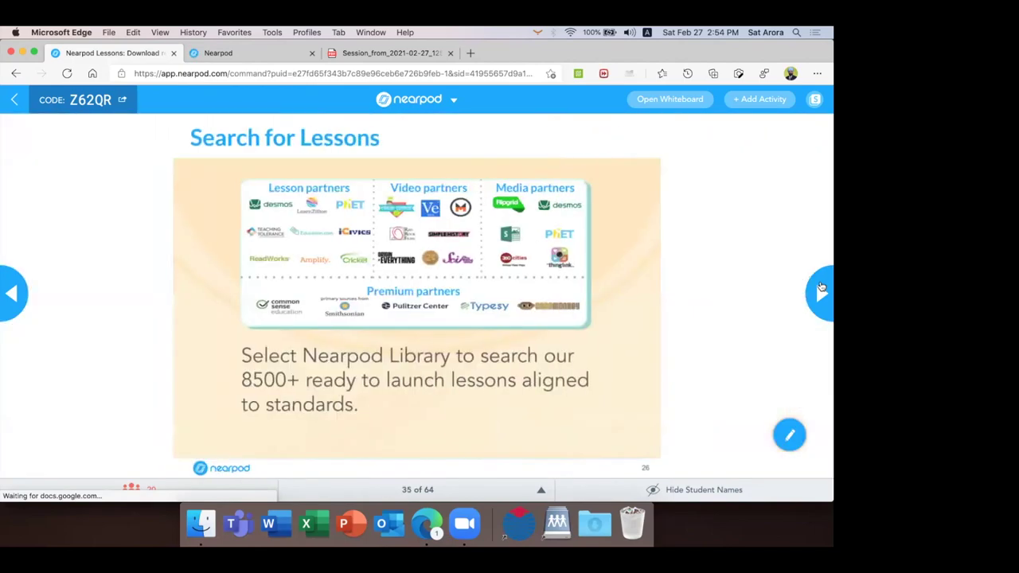
{"action": "left_click", "coordinate": [822, 288]}
{"action": "left_click", "coordinate": [822, 288]}
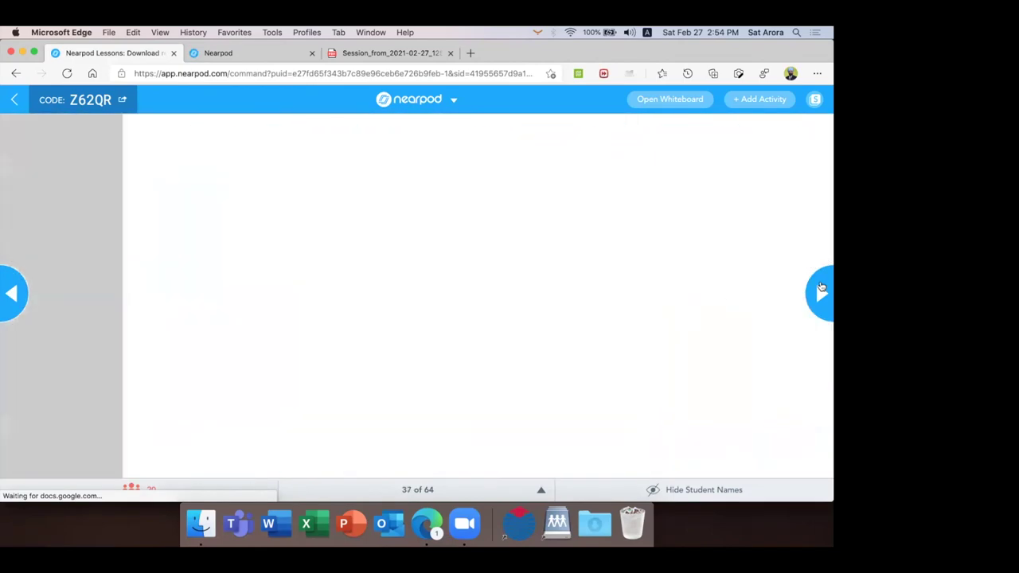
{"action": "left_click", "coordinate": [822, 288]}
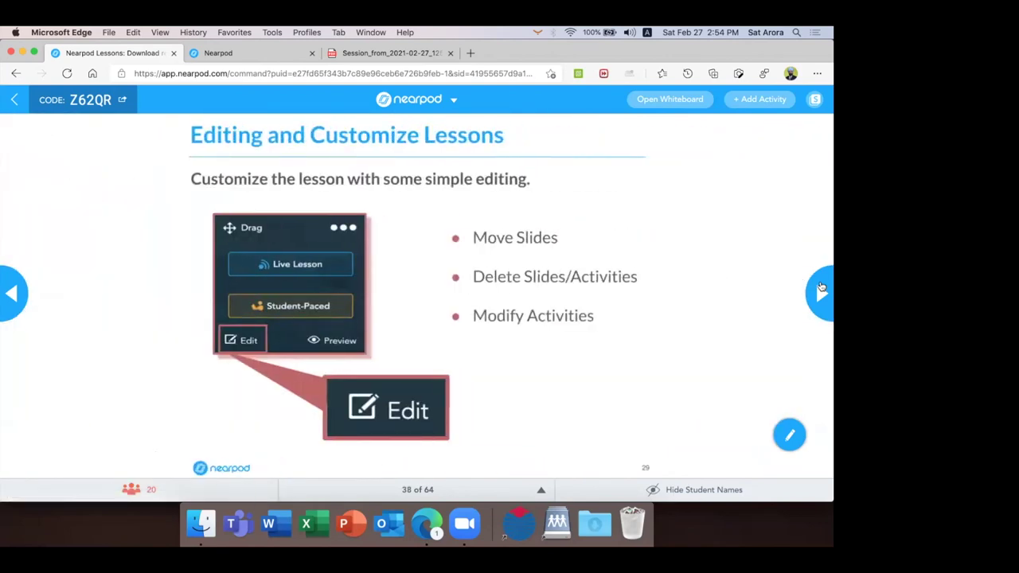
{"action": "left_click", "coordinate": [822, 288]}
{"action": "left_click", "coordinate": [822, 288]}
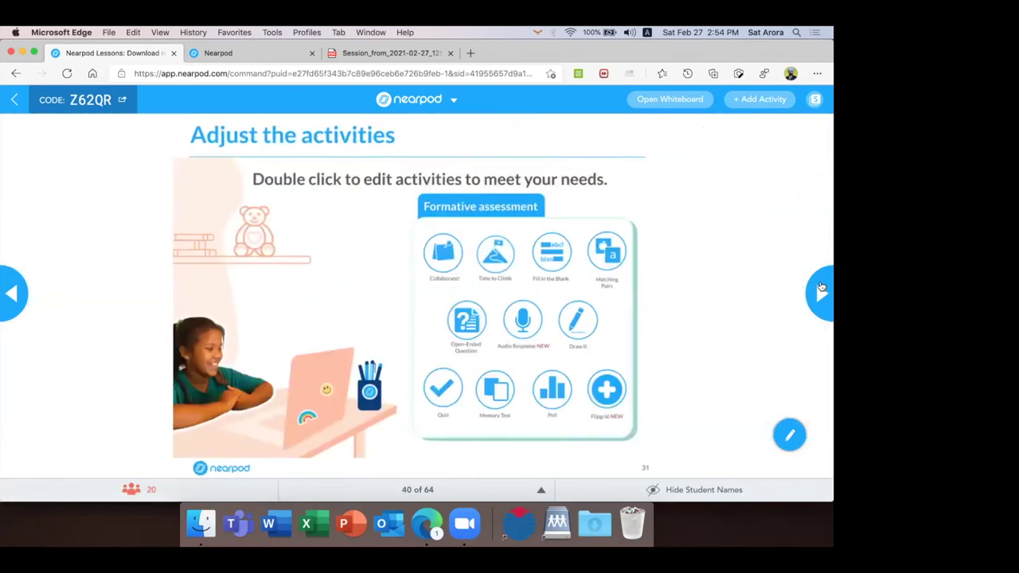
{"action": "left_click", "coordinate": [821, 288]}
{"action": "left_click", "coordinate": [821, 289]}
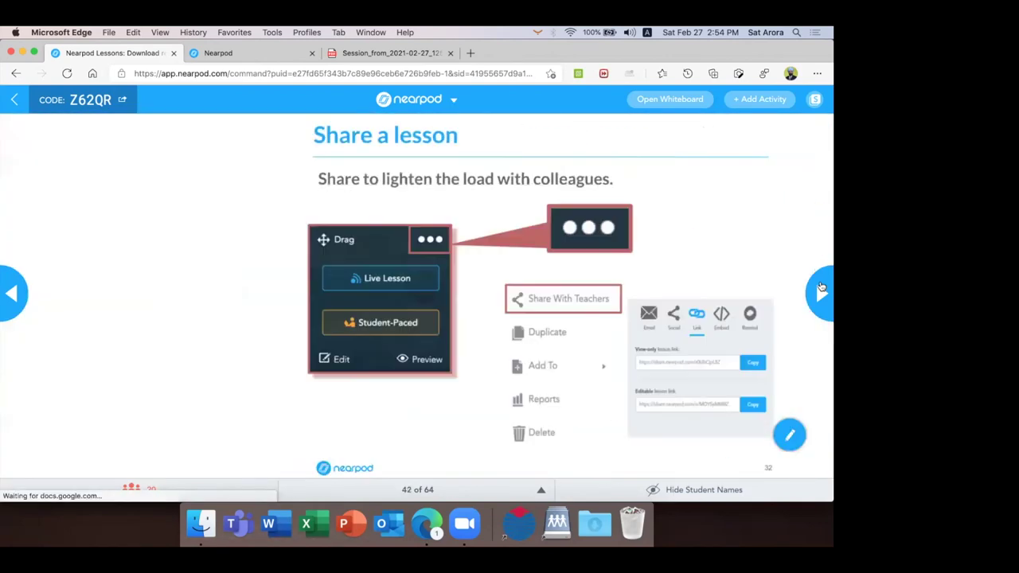
{"action": "left_click", "coordinate": [821, 288]}
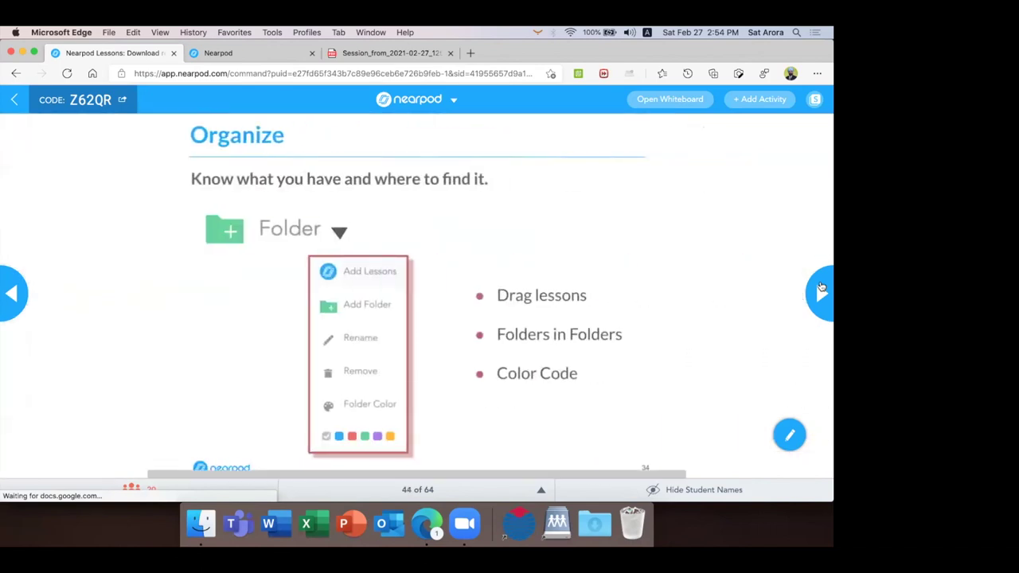
{"action": "left_click", "coordinate": [822, 288]}
{"action": "left_click", "coordinate": [450, 53]}
{"action": "left_click", "coordinate": [817, 306]}
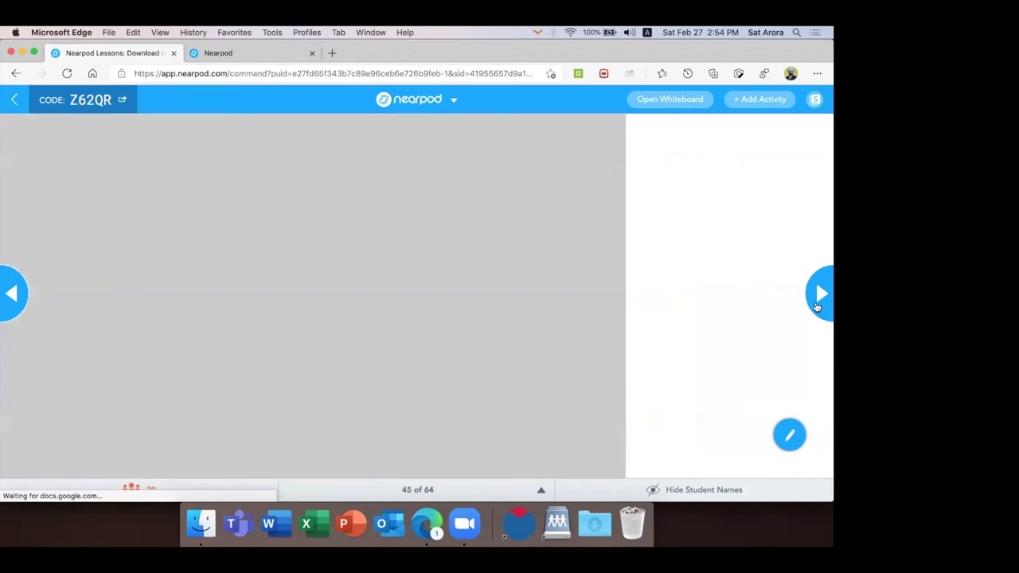